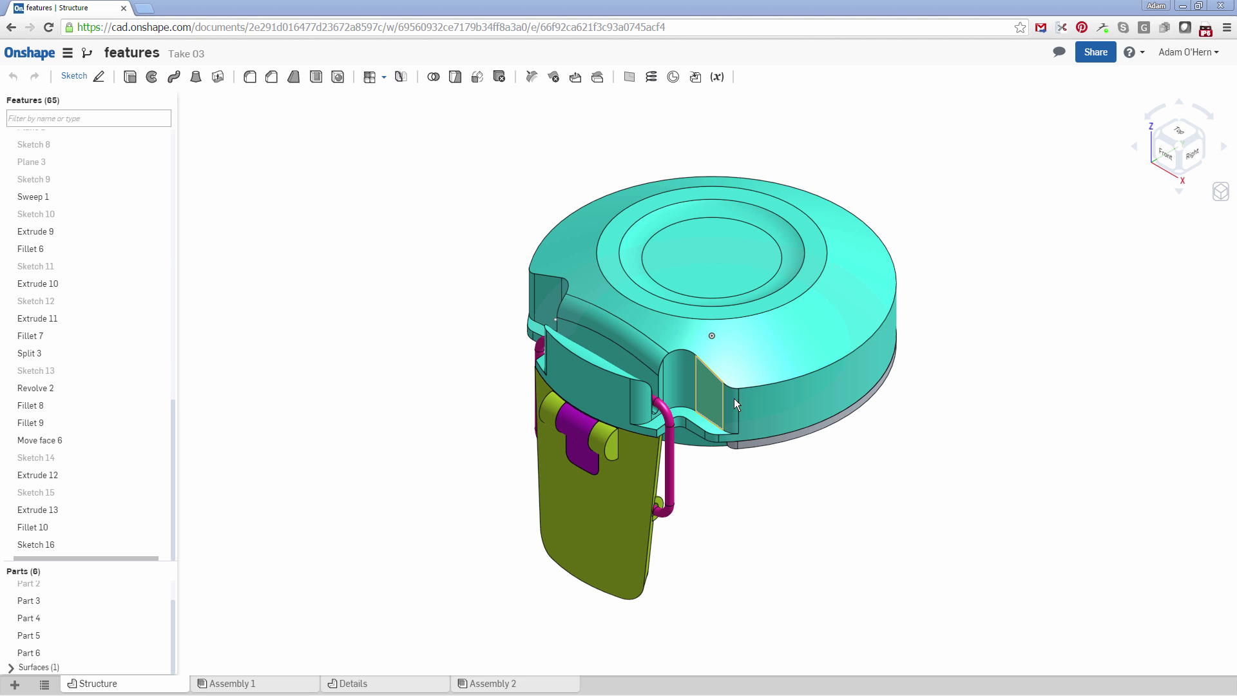
Orbit around the latch lid, snap back to isometric, flip to the other side, and zoom in on the flange
right_drag(814, 455, 754, 464)
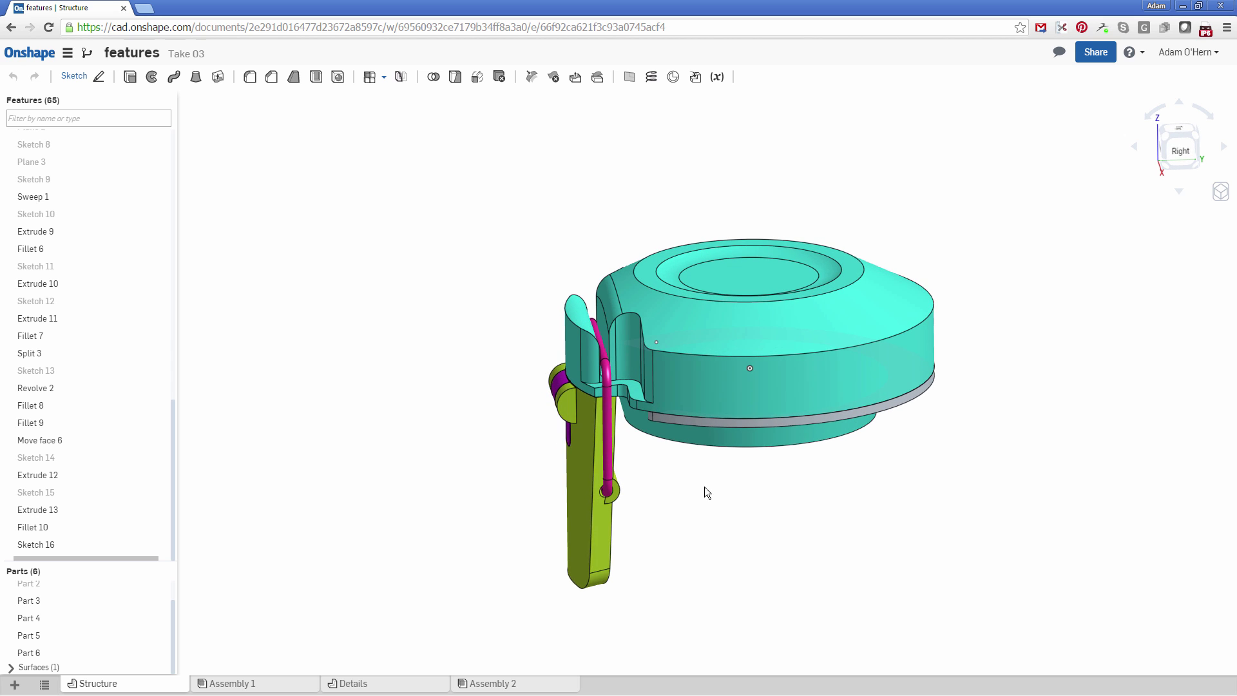
right_drag(636, 531, 654, 484)
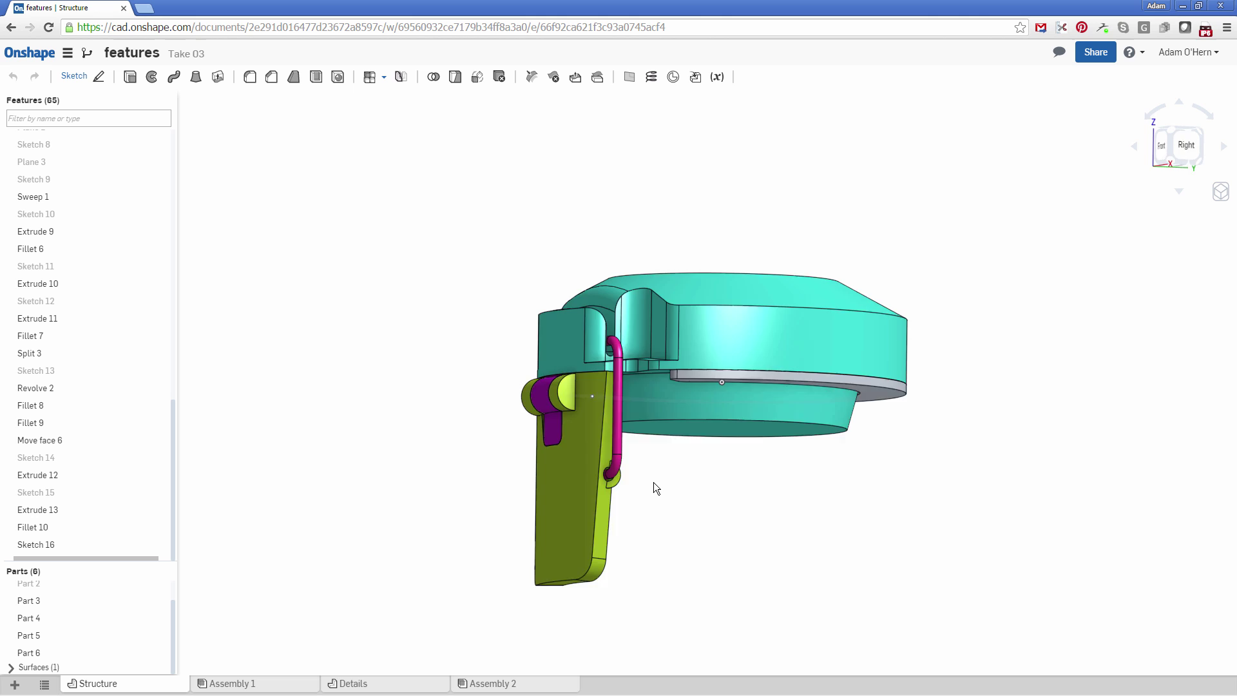
key(shift+7)
key(shift+Up)
key(shift+Up)
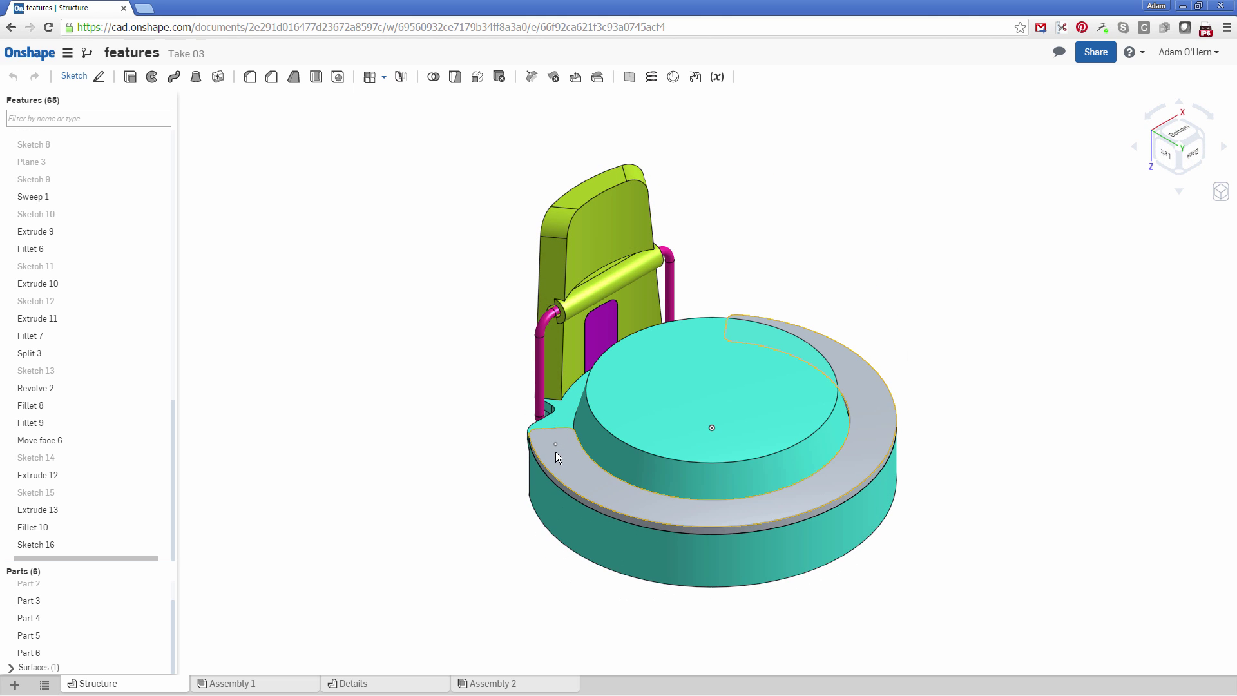
scroll(560, 444, up, 5)
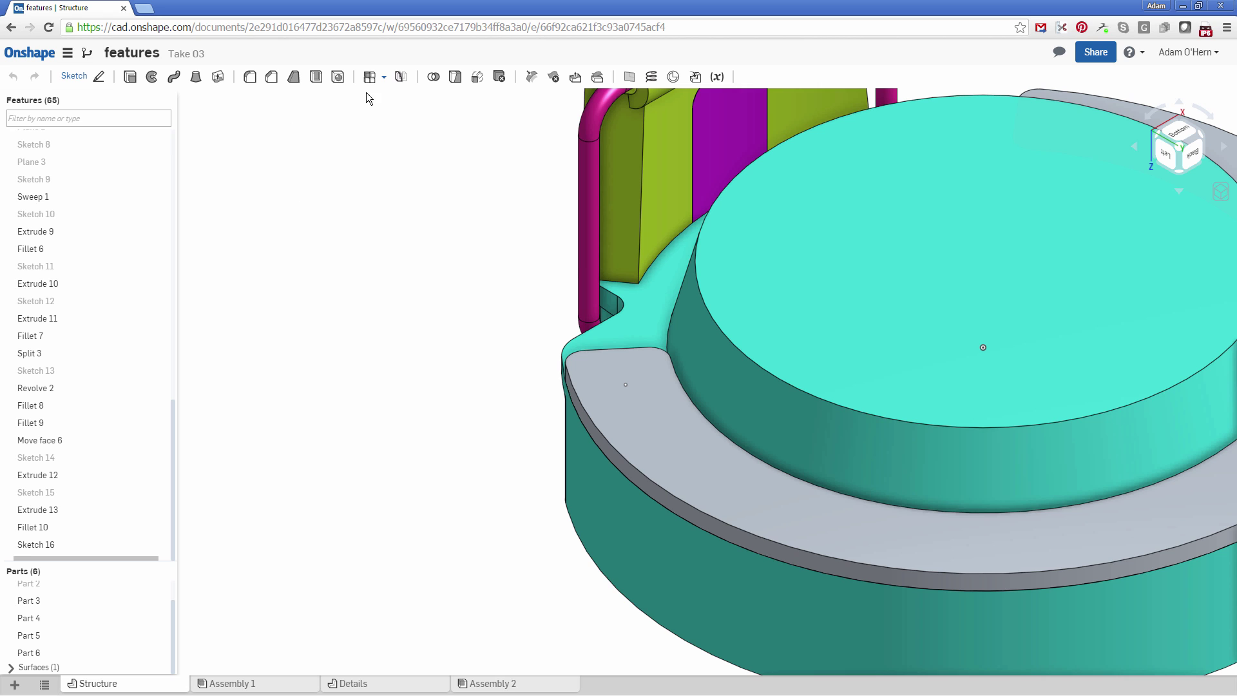
Set up a Countersink, Blind in last hole at the flange's sketch point, also cutting Part 1
click(338, 77)
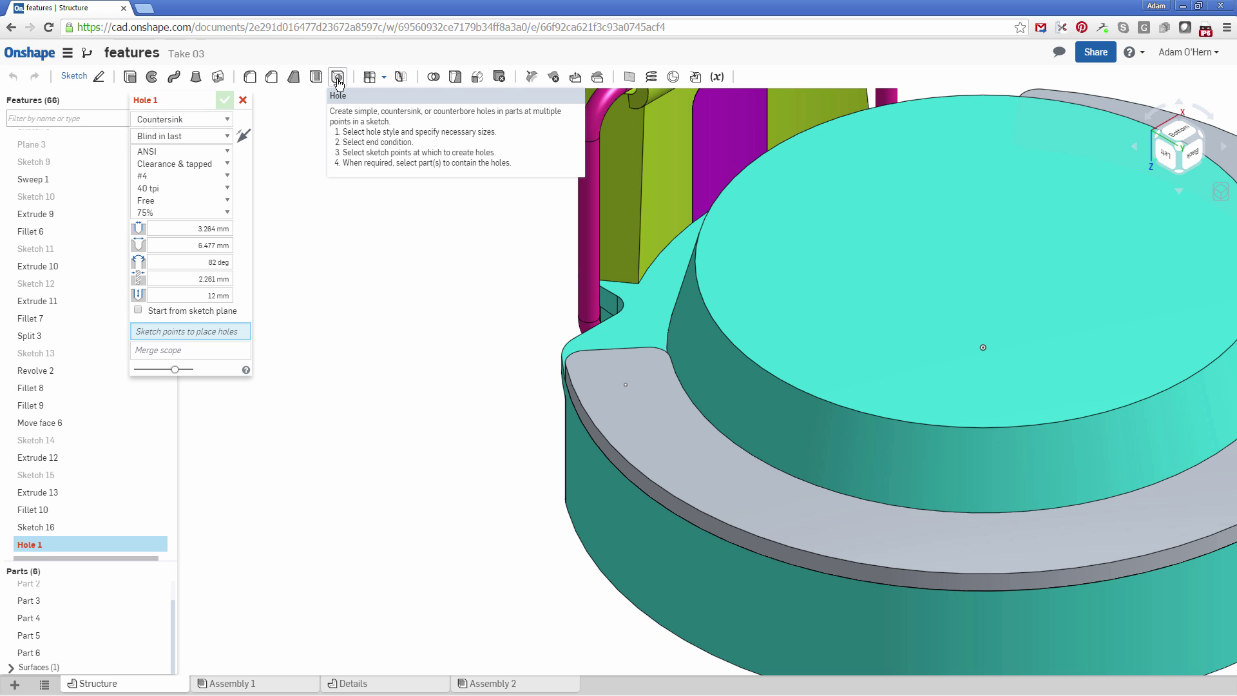
click(182, 119)
click(266, 166)
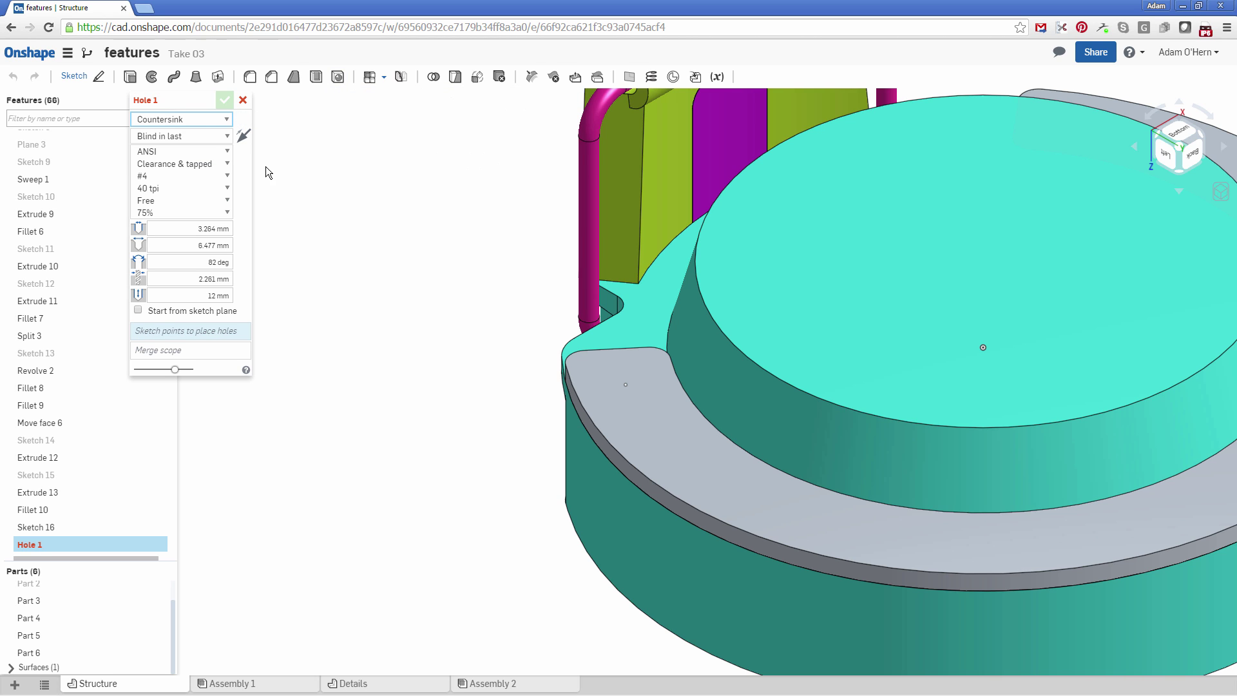
click(208, 135)
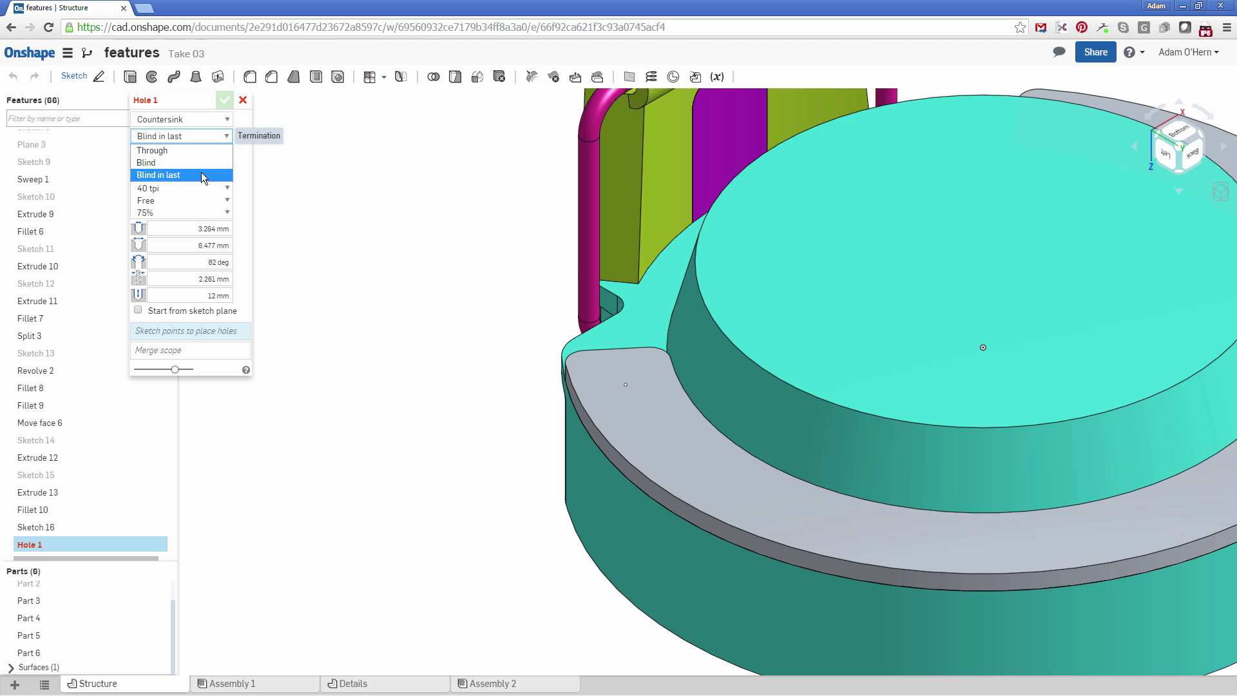
click(245, 274)
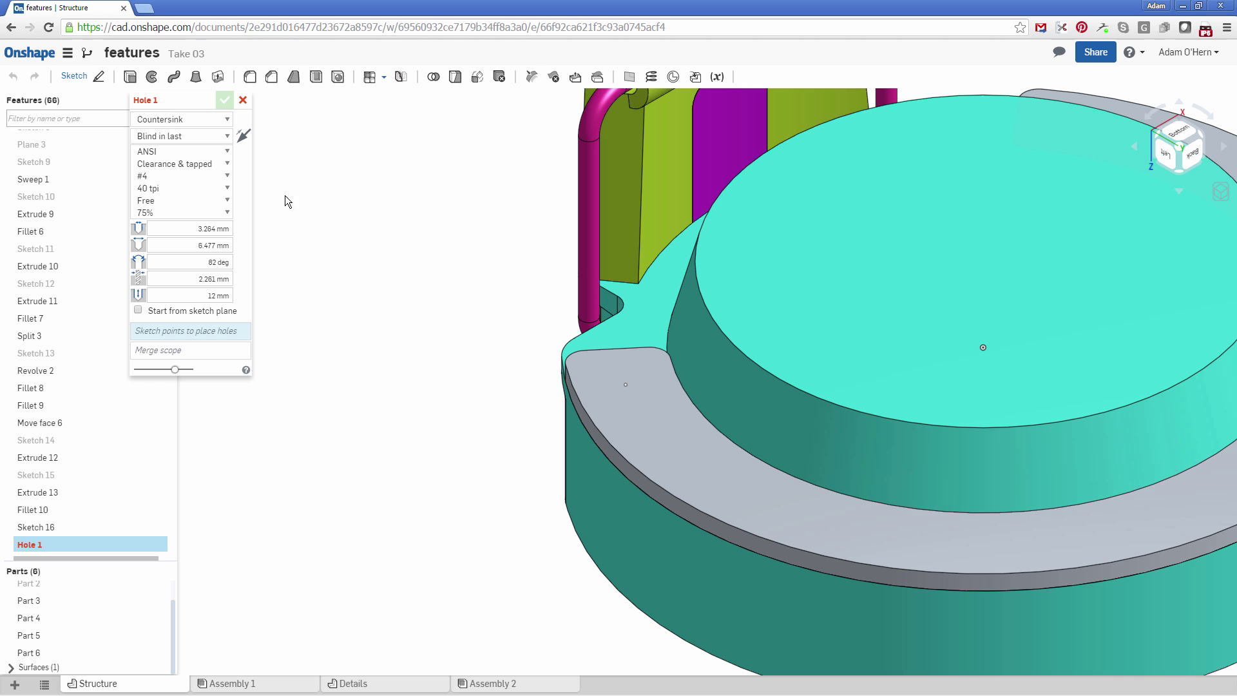
click(186, 333)
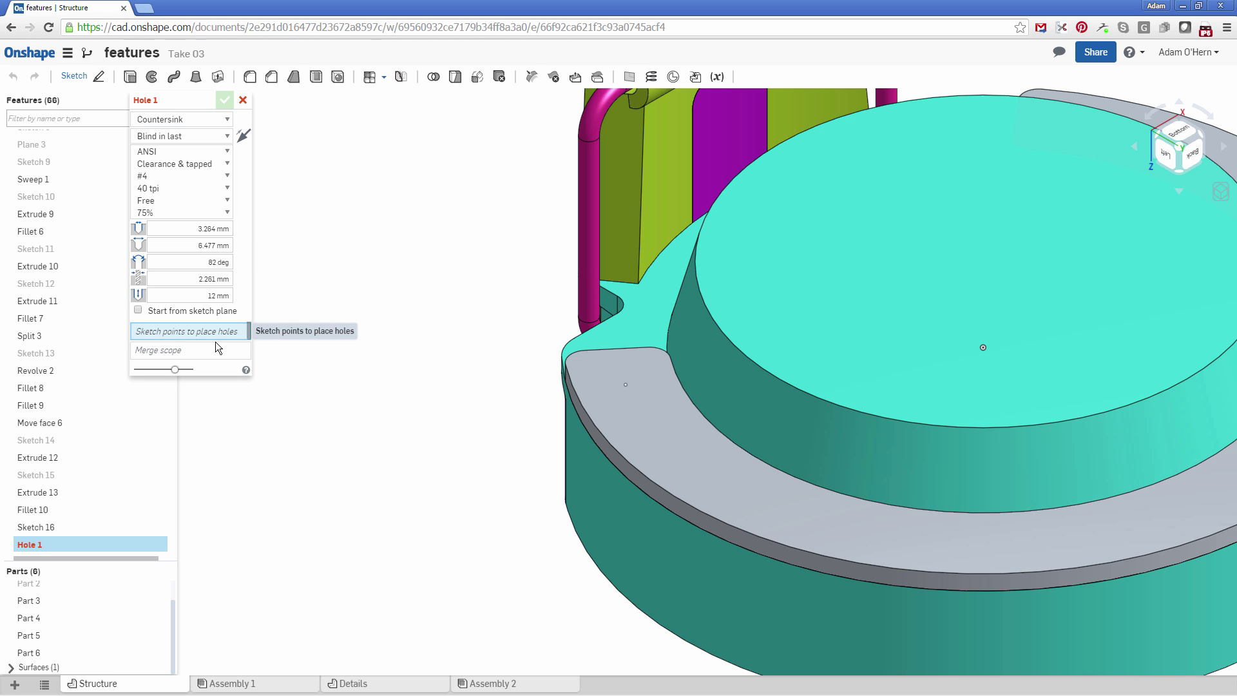
click(626, 386)
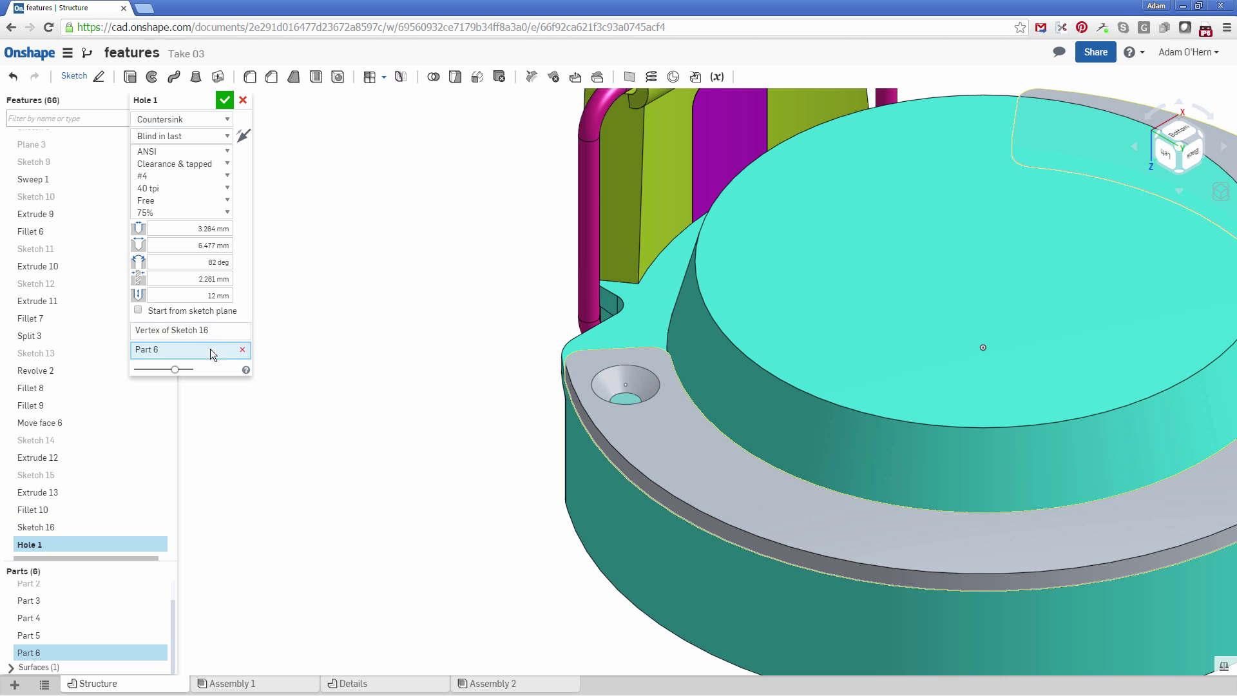
click(610, 511)
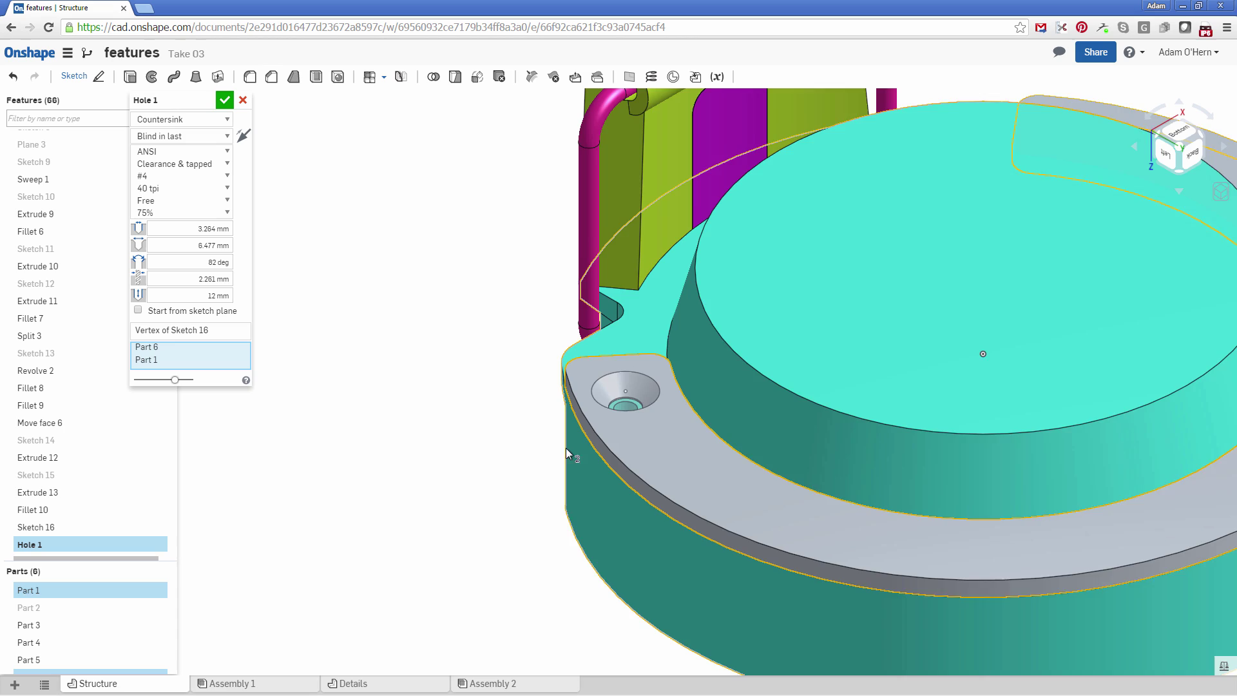
Check the flange's side wall from below, then confirm the Hole 1 feature
middle_drag(565, 447, 525, 435)
key(shift+6)
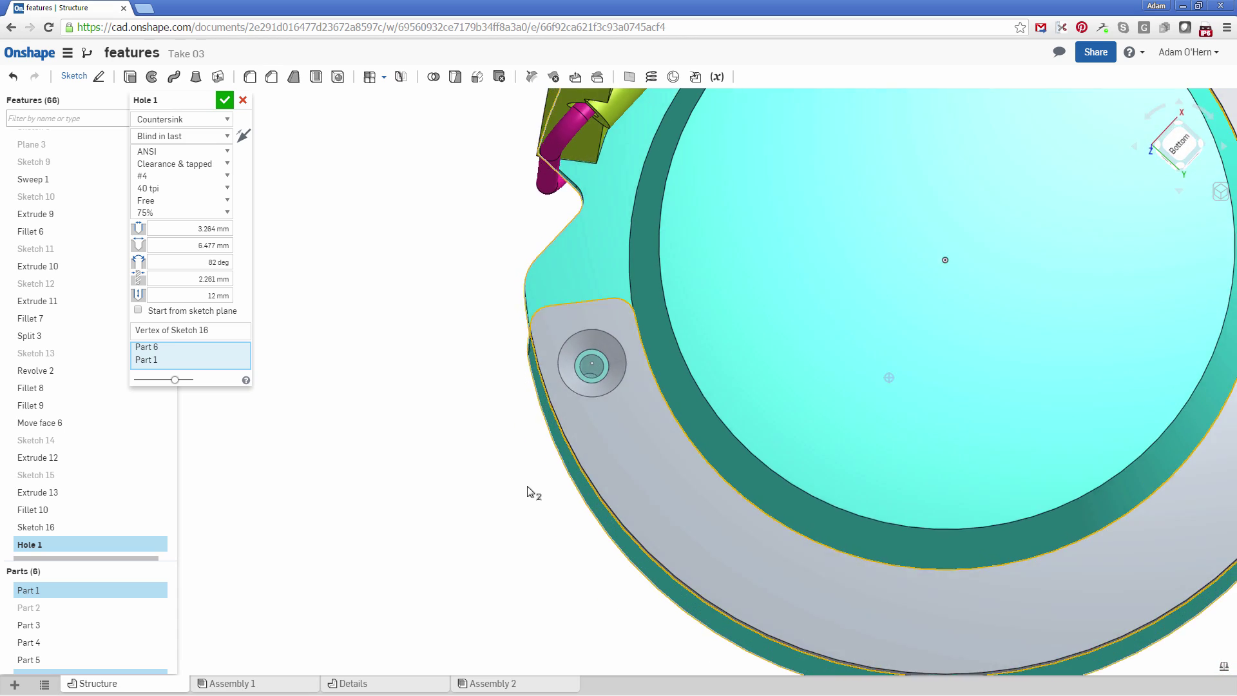
right_drag(527, 491, 528, 433)
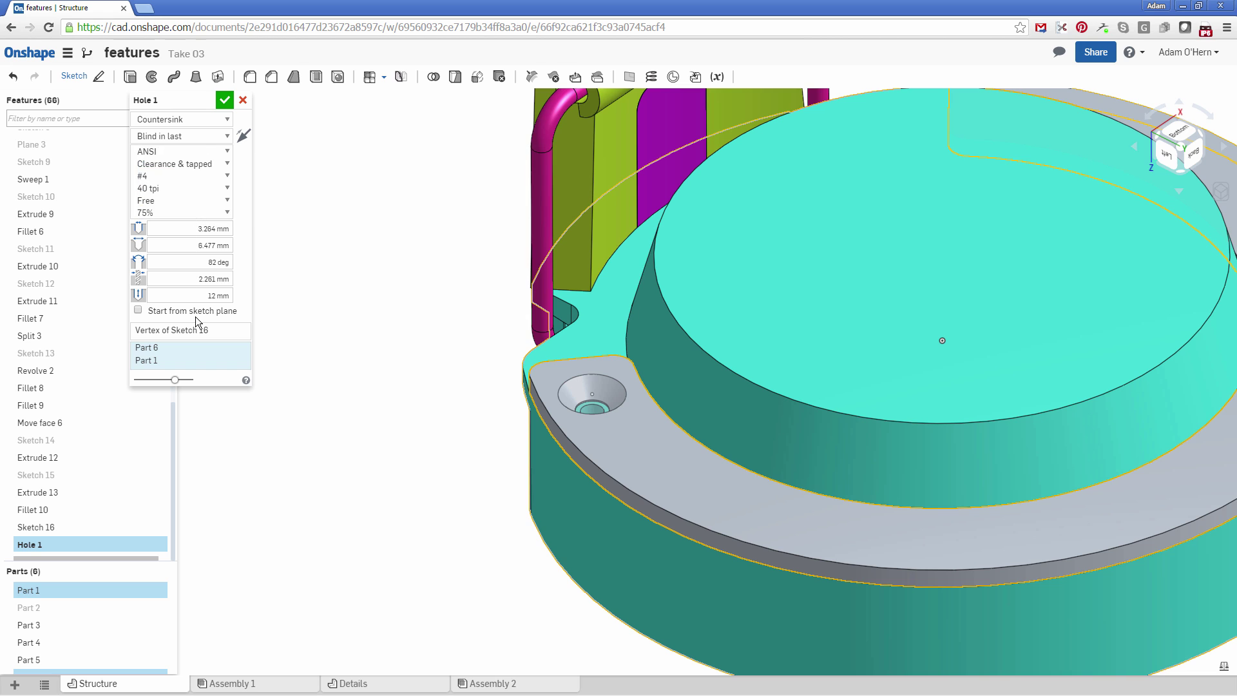
click(224, 100)
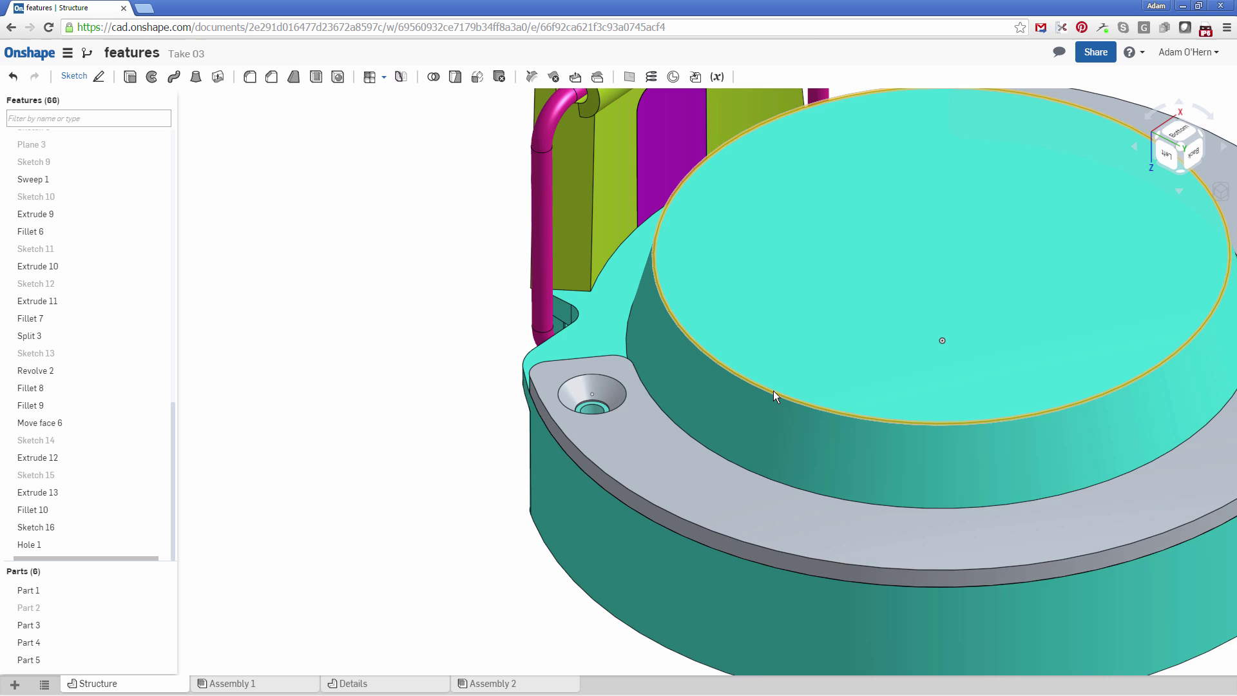
middle_drag(773, 390, 732, 376)
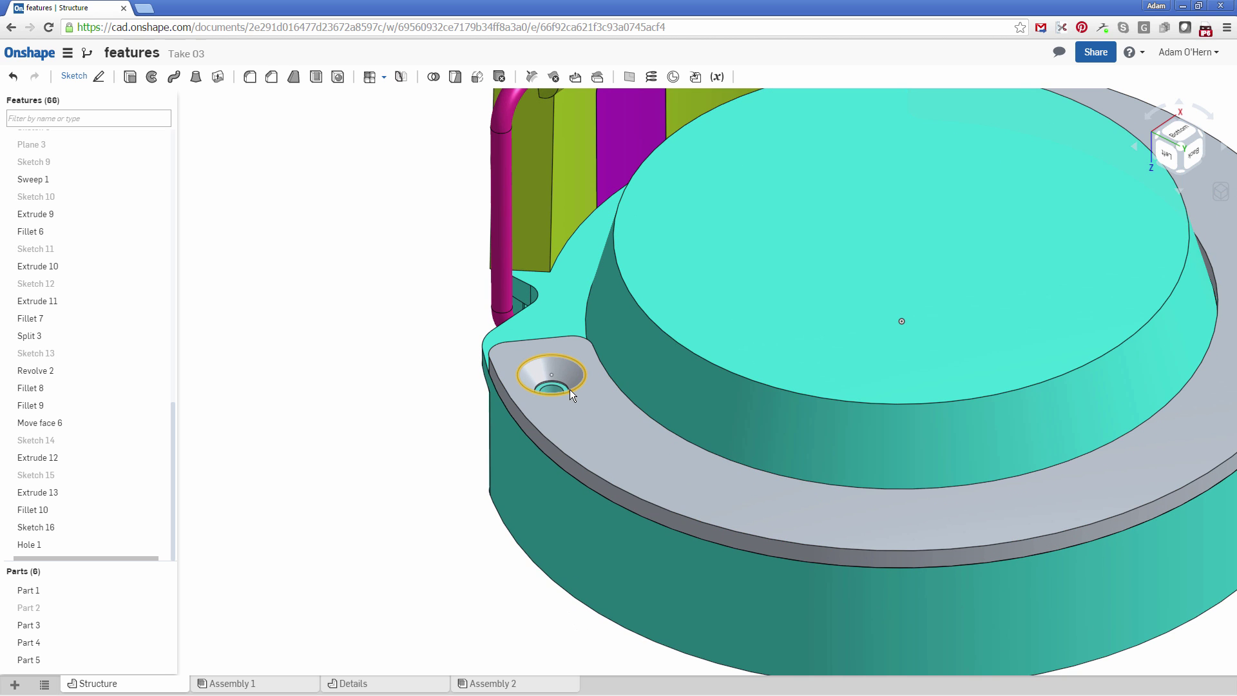
scroll(607, 263, down, 3)
scroll(658, 290, up, 4)
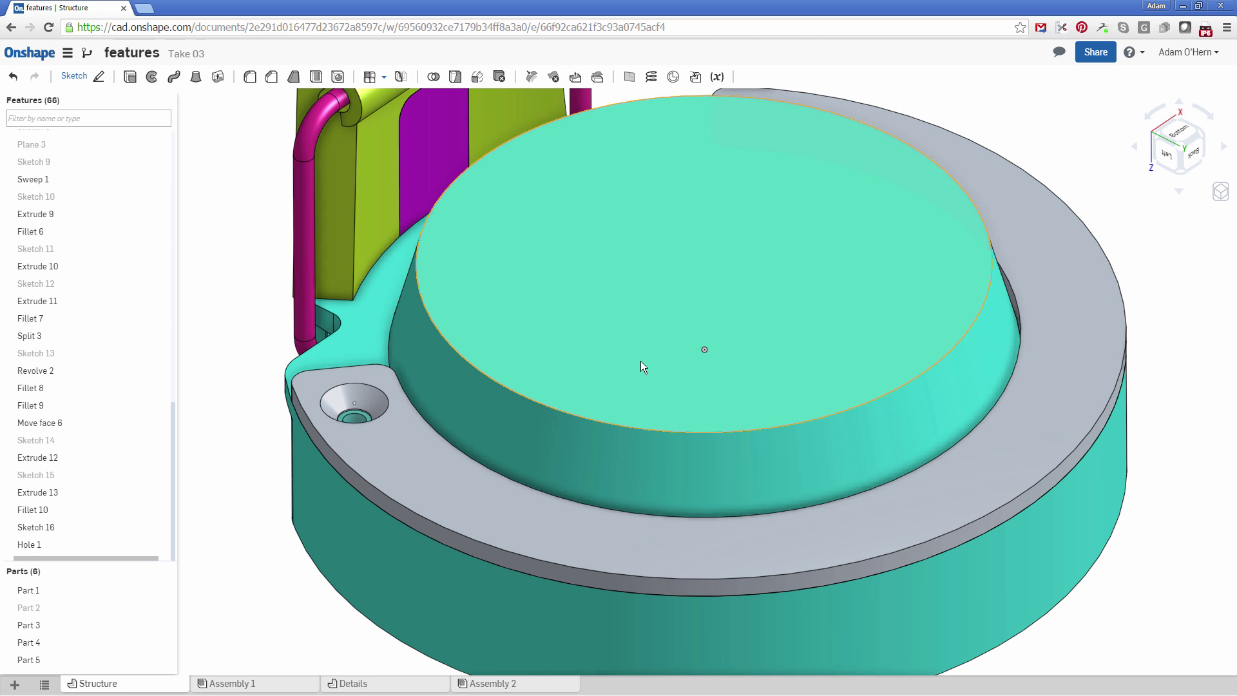
Start a circular feature pattern of Hole 1 around the lid's round face as the axis
click(384, 78)
click(395, 115)
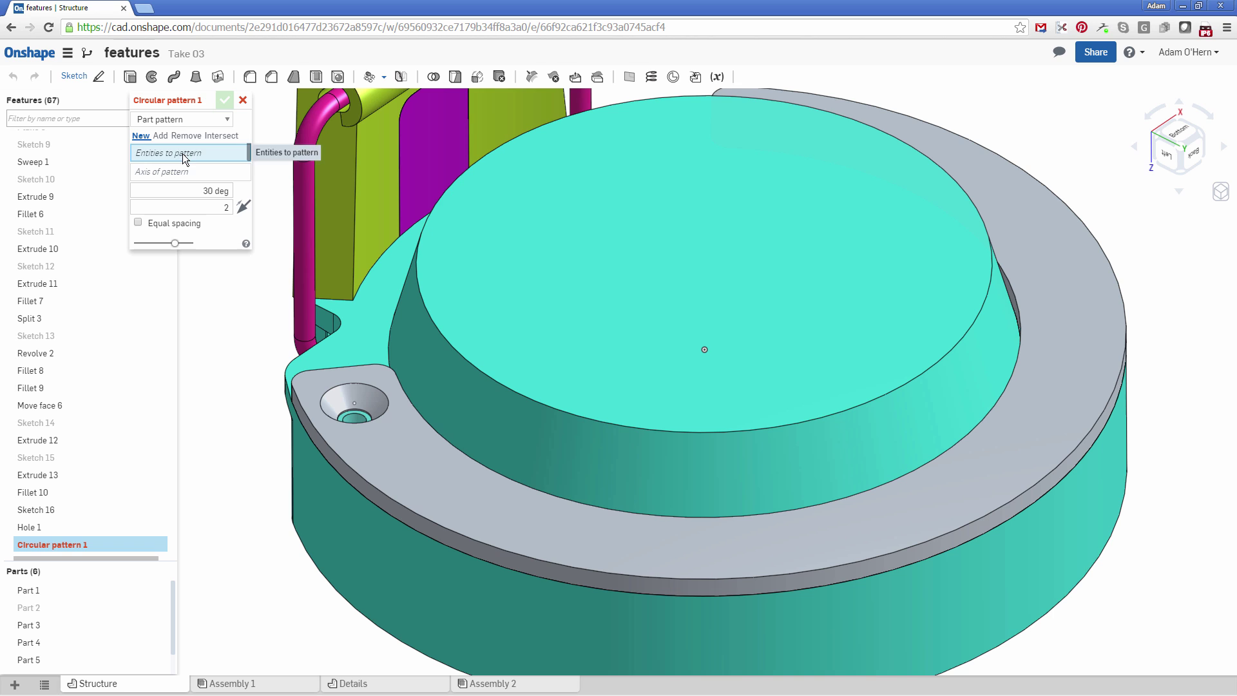
click(180, 117)
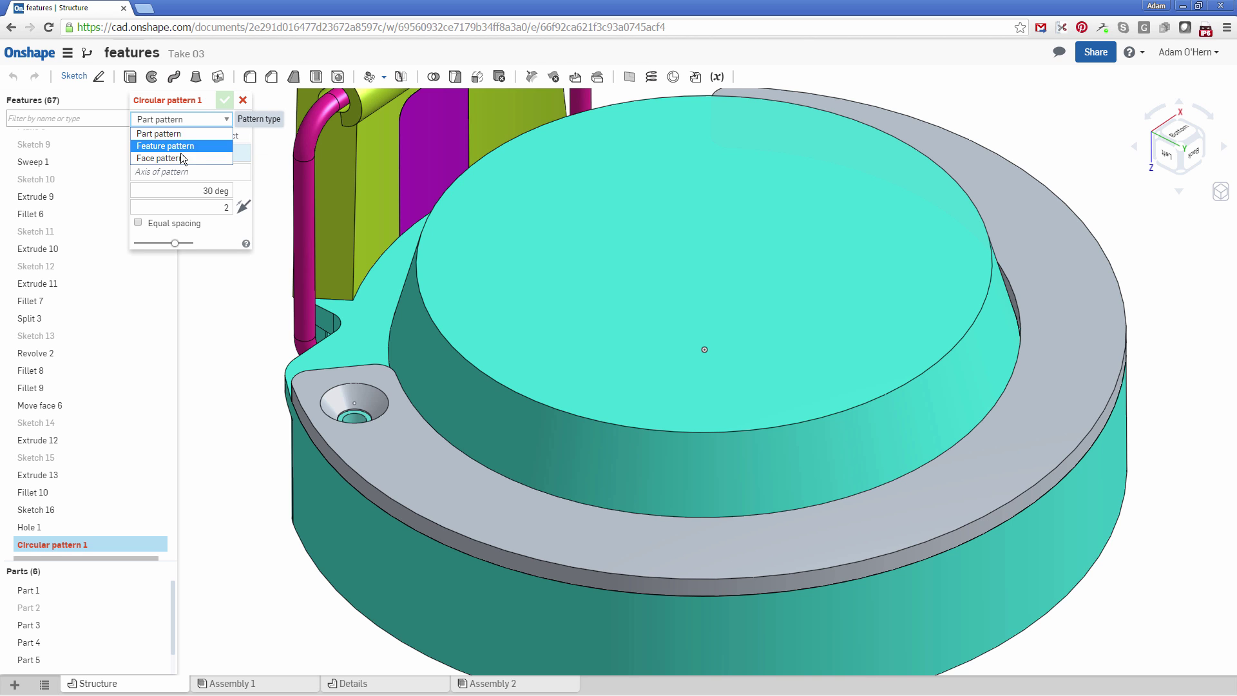
click(180, 147)
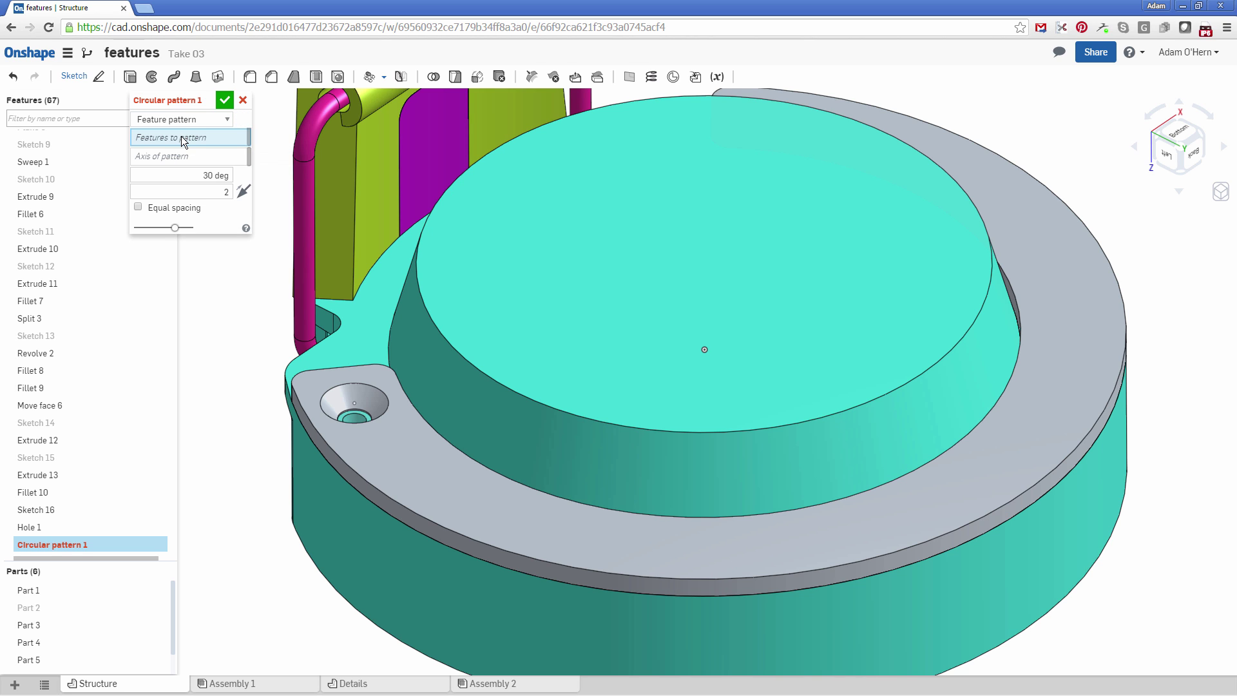
click(64, 529)
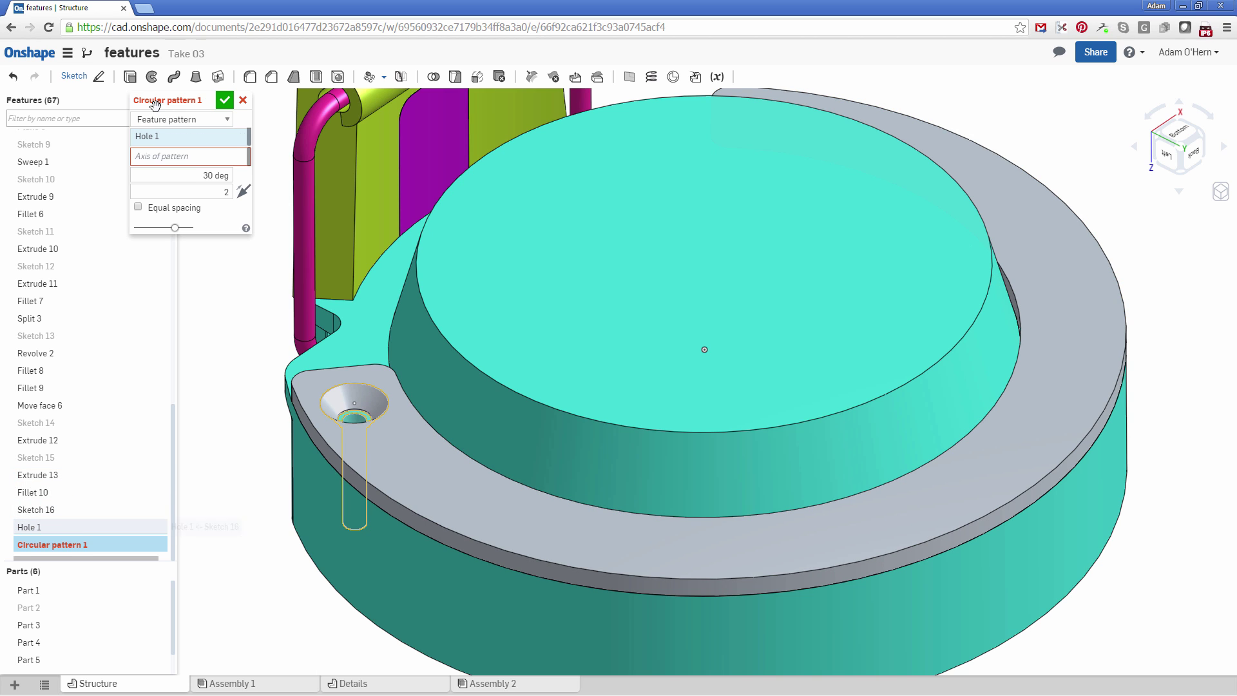
click(165, 156)
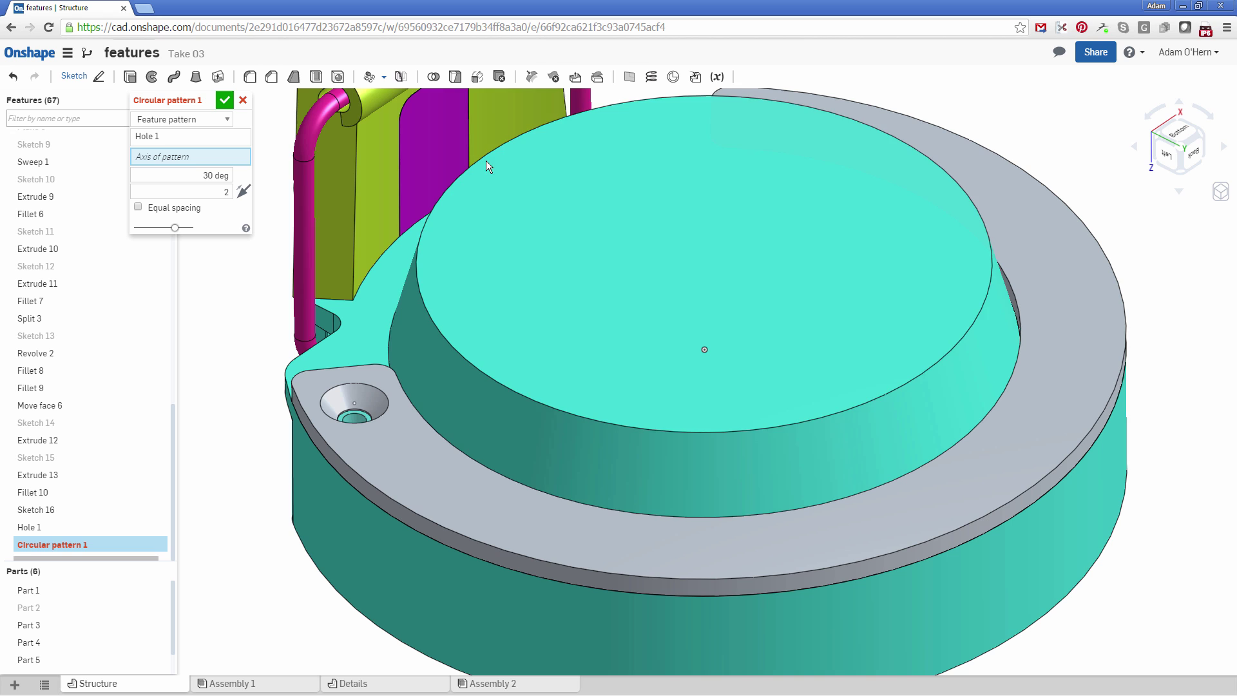
click(451, 376)
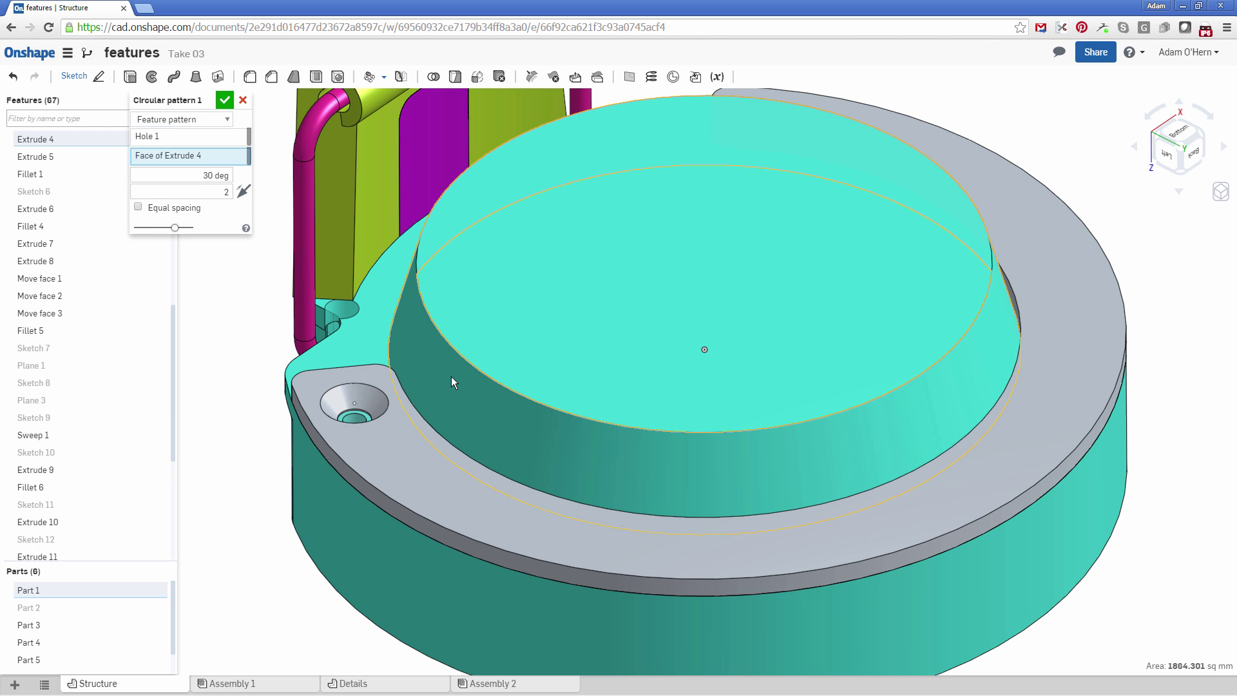
Set the circular pattern to 80 deg, reversed, with 4 instances, and confirm it
click(223, 178)
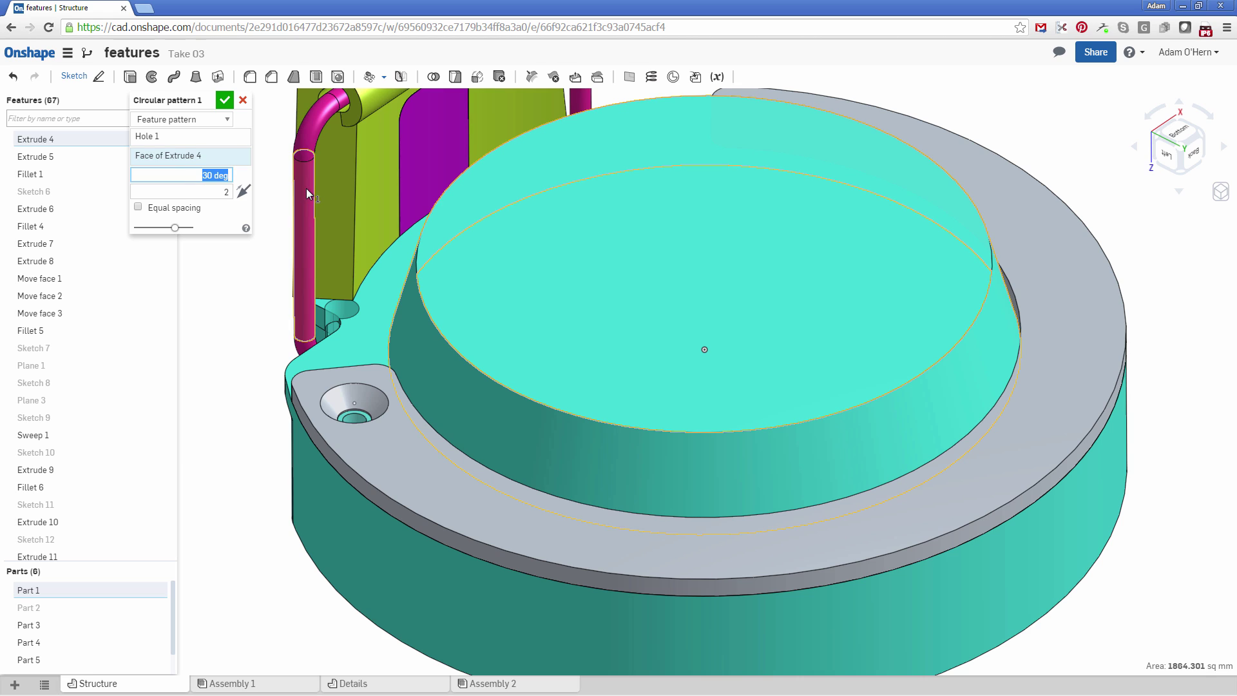
text(80)
key(Tab)
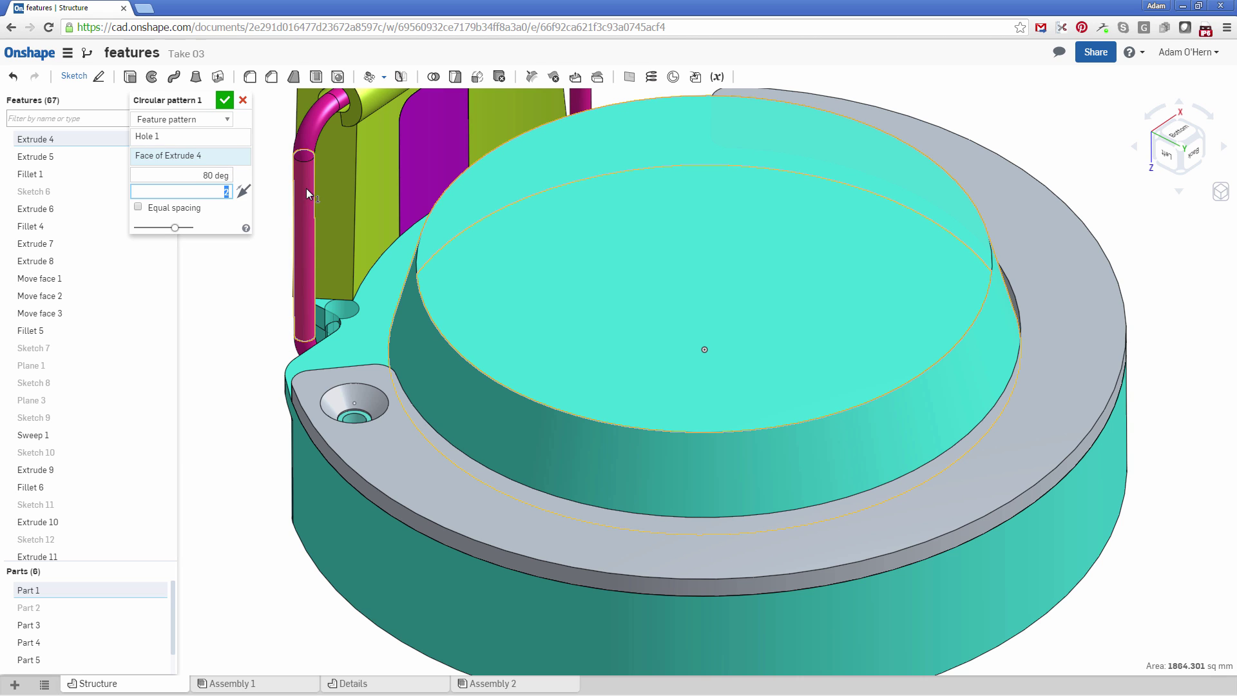
click(244, 192)
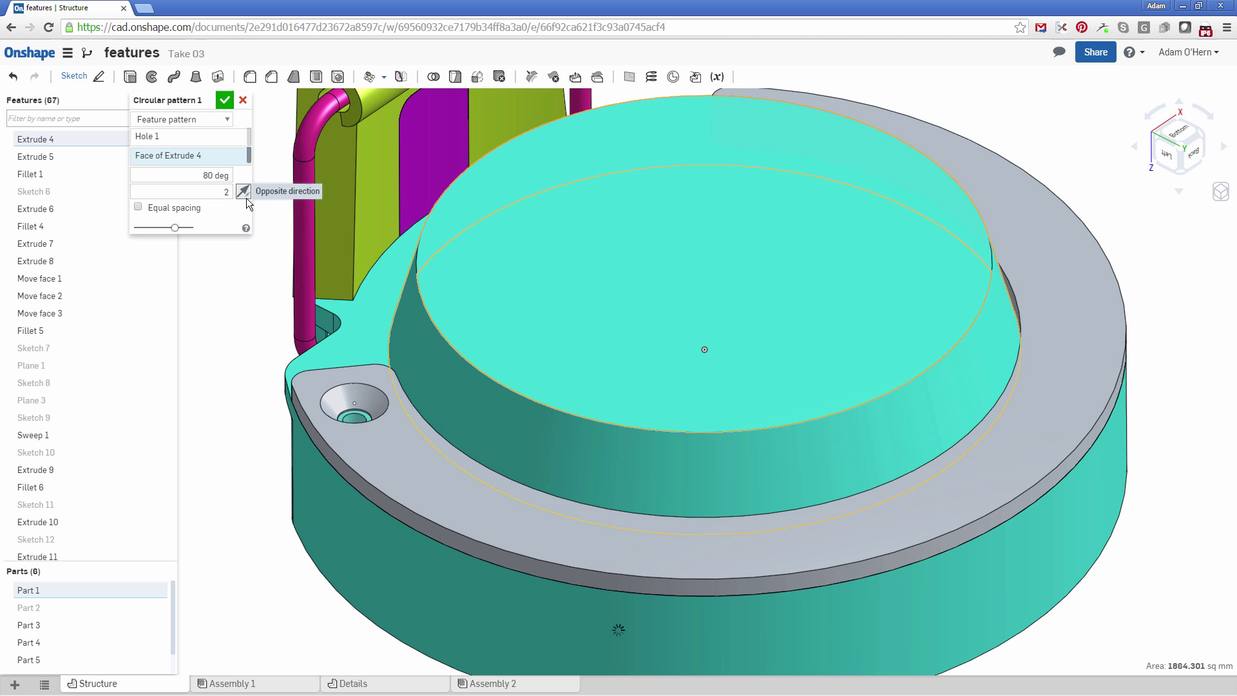
click(224, 191)
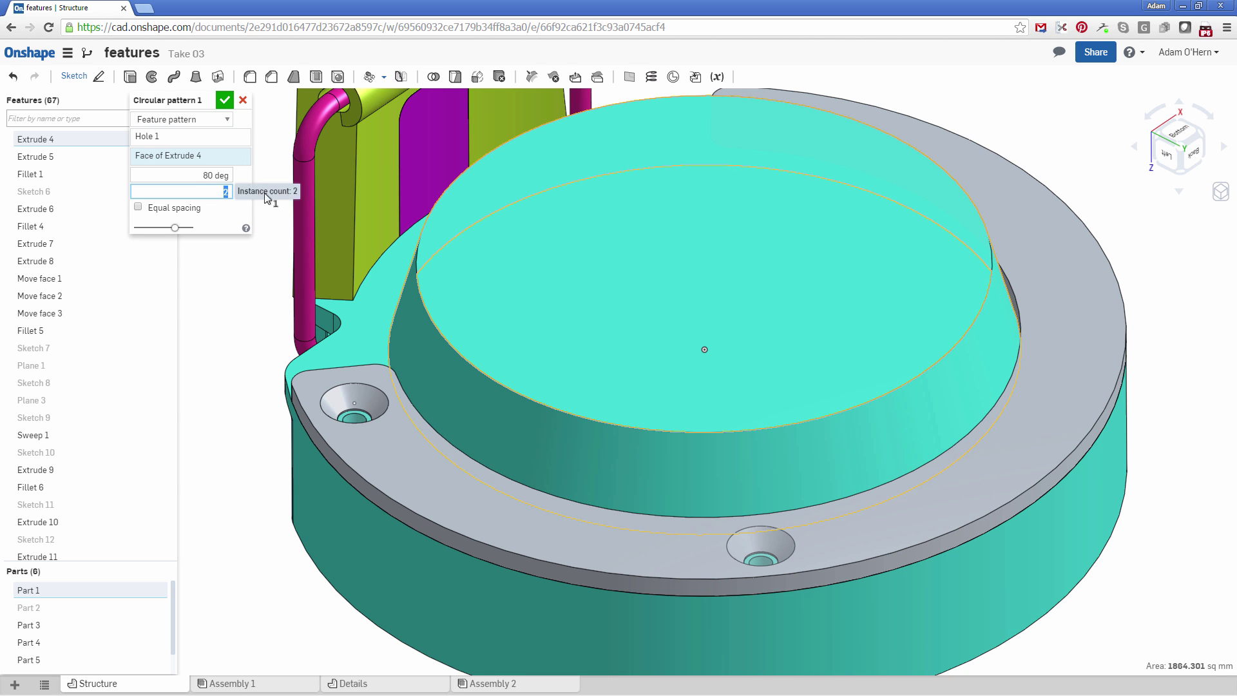
text(4)
key(Return)
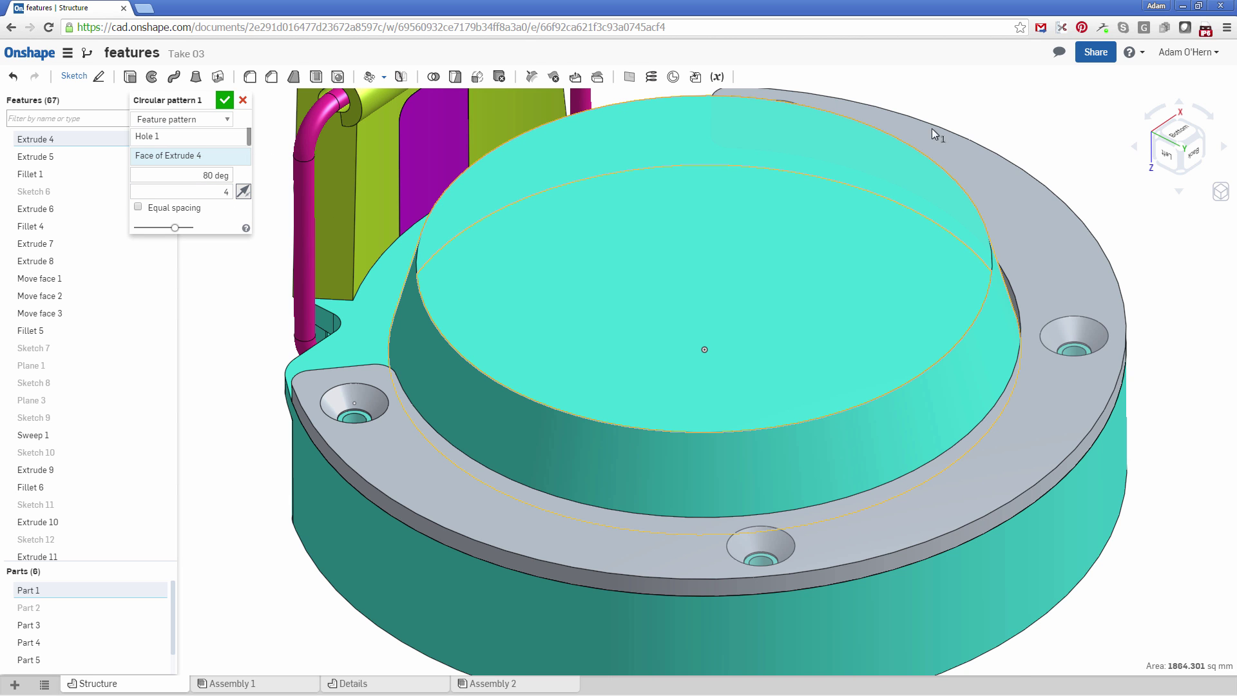
middle_drag(934, 132, 932, 164)
scroll(932, 163, up, 5)
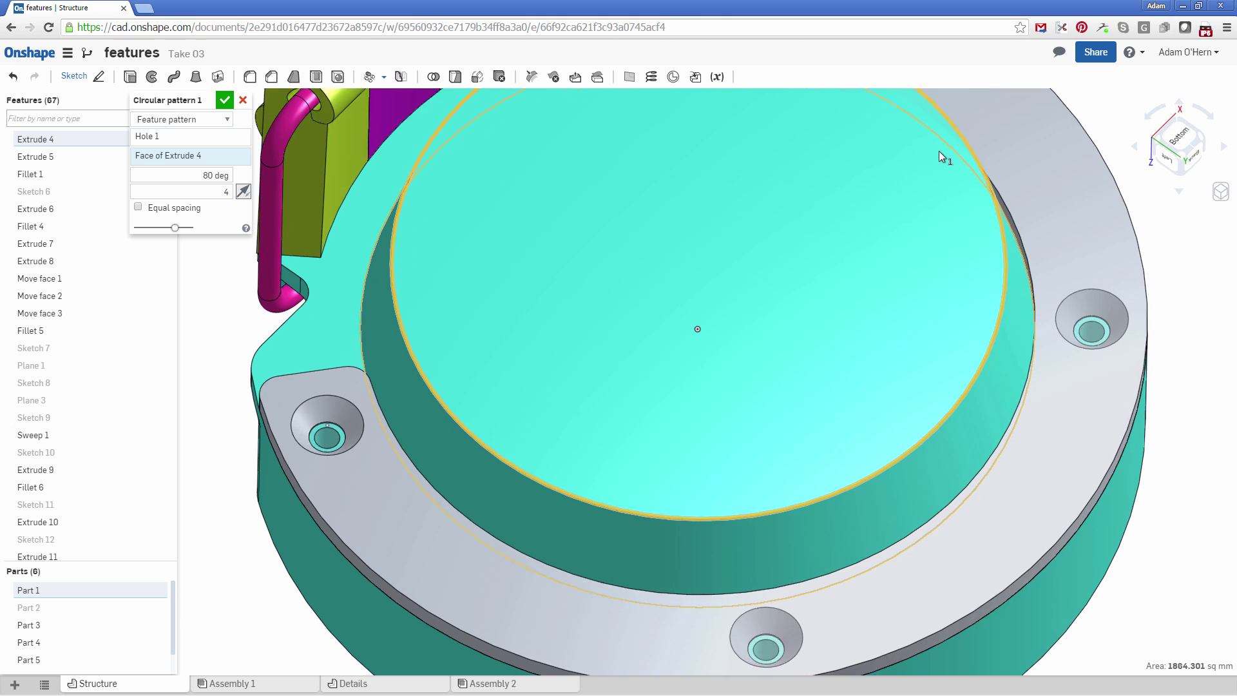
key(f)
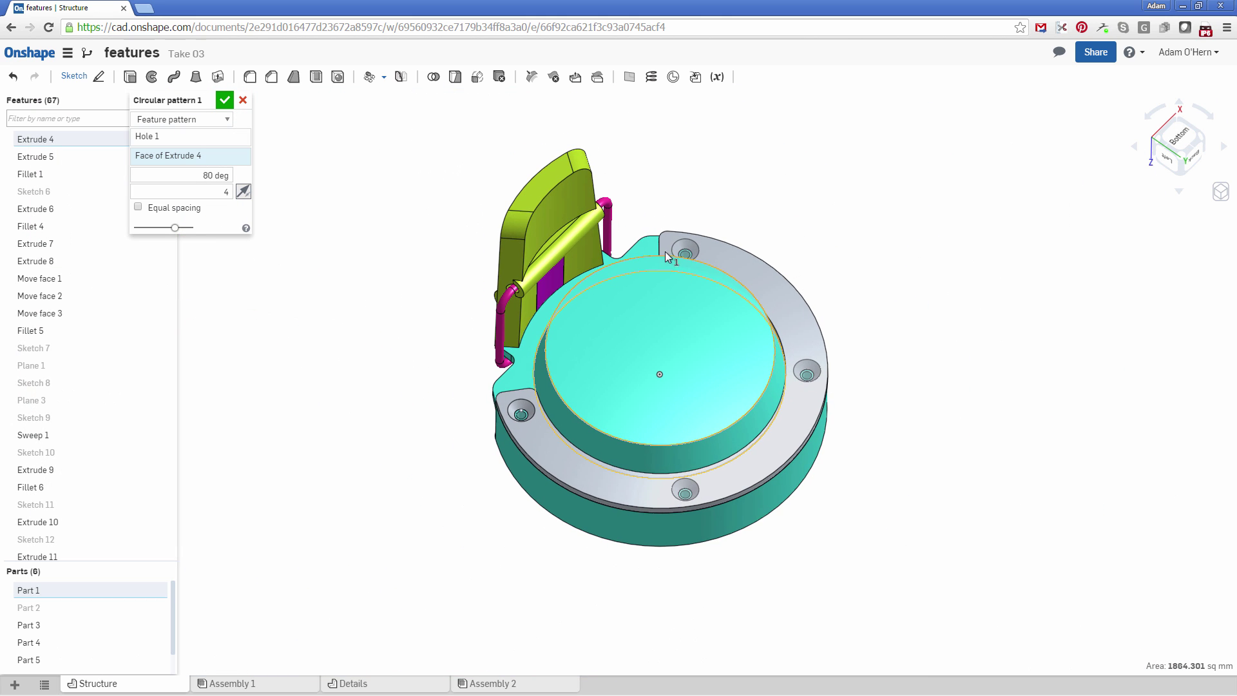
click(224, 101)
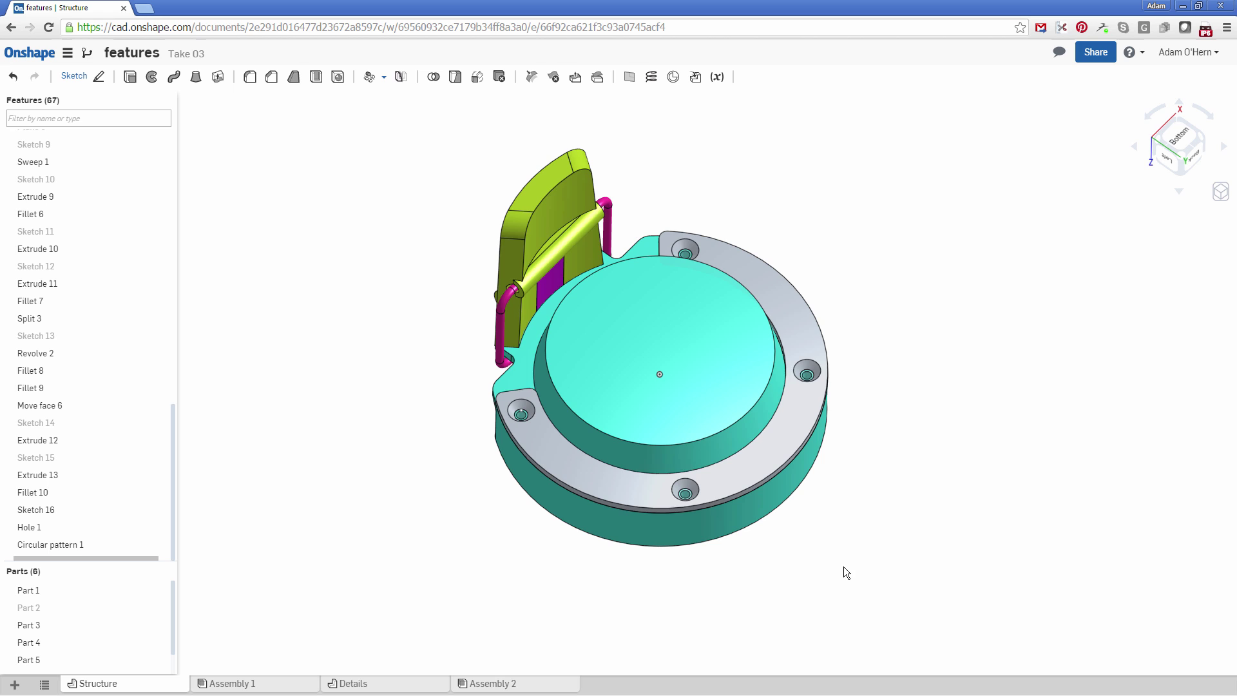
right_drag(844, 568, 563, 338)
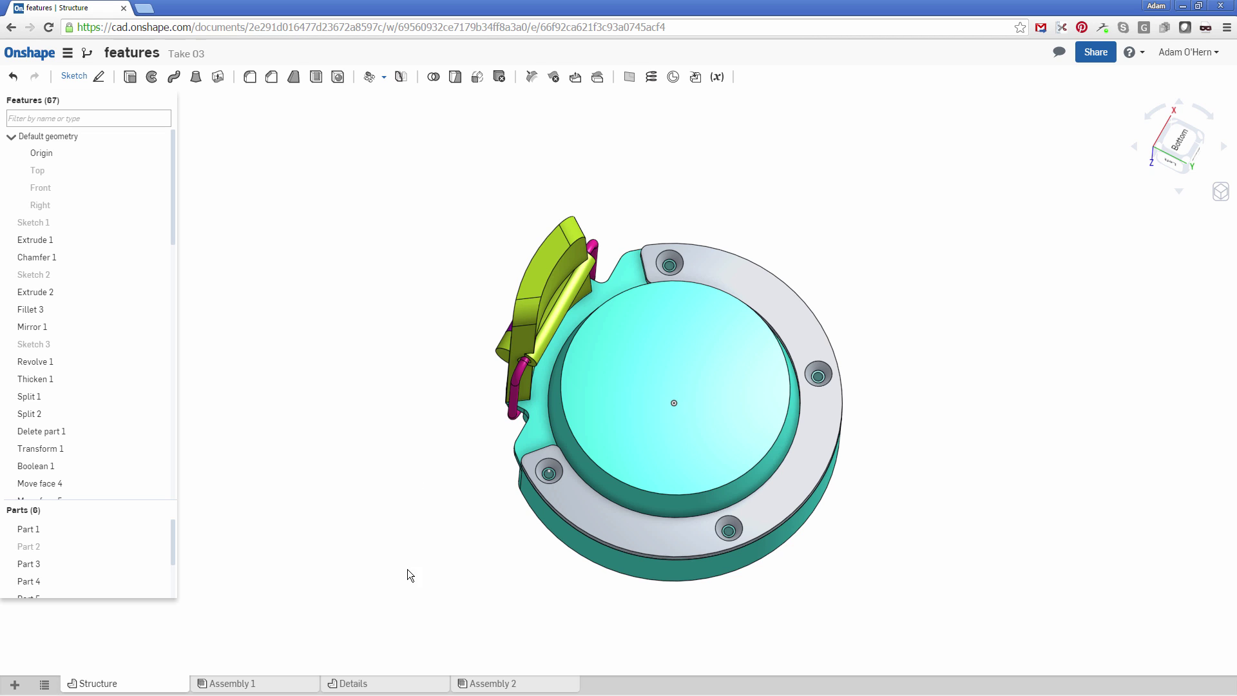
click(403, 685)
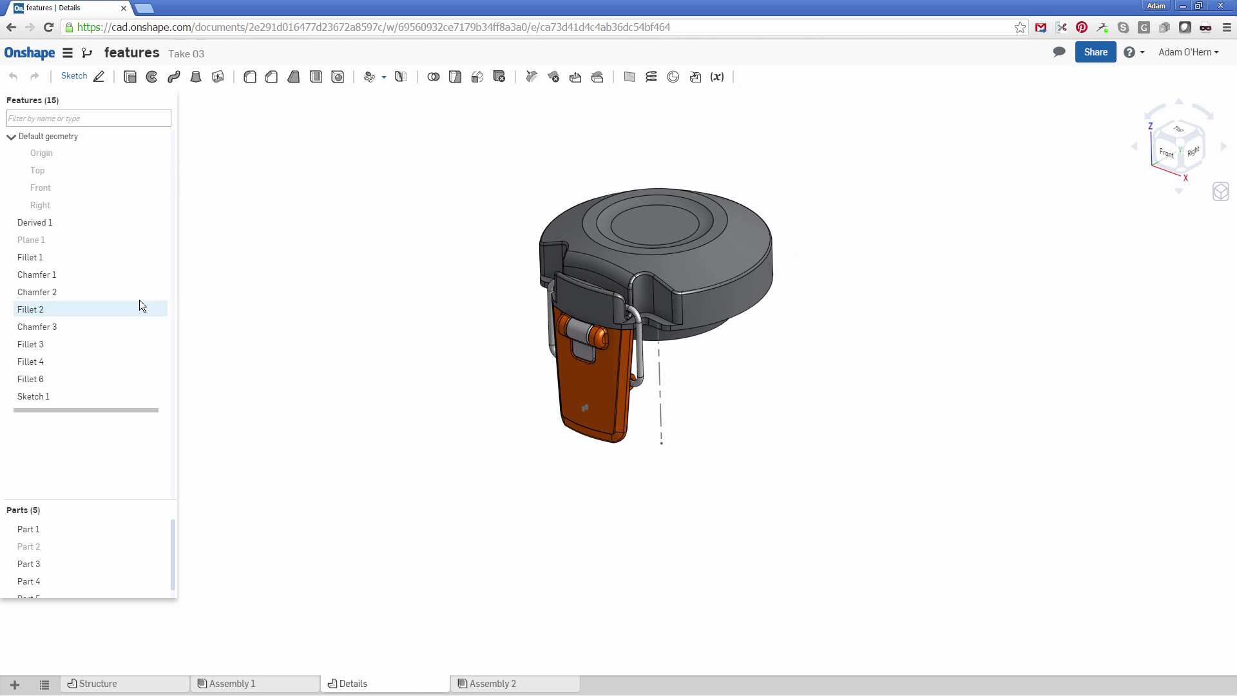
click(70, 224)
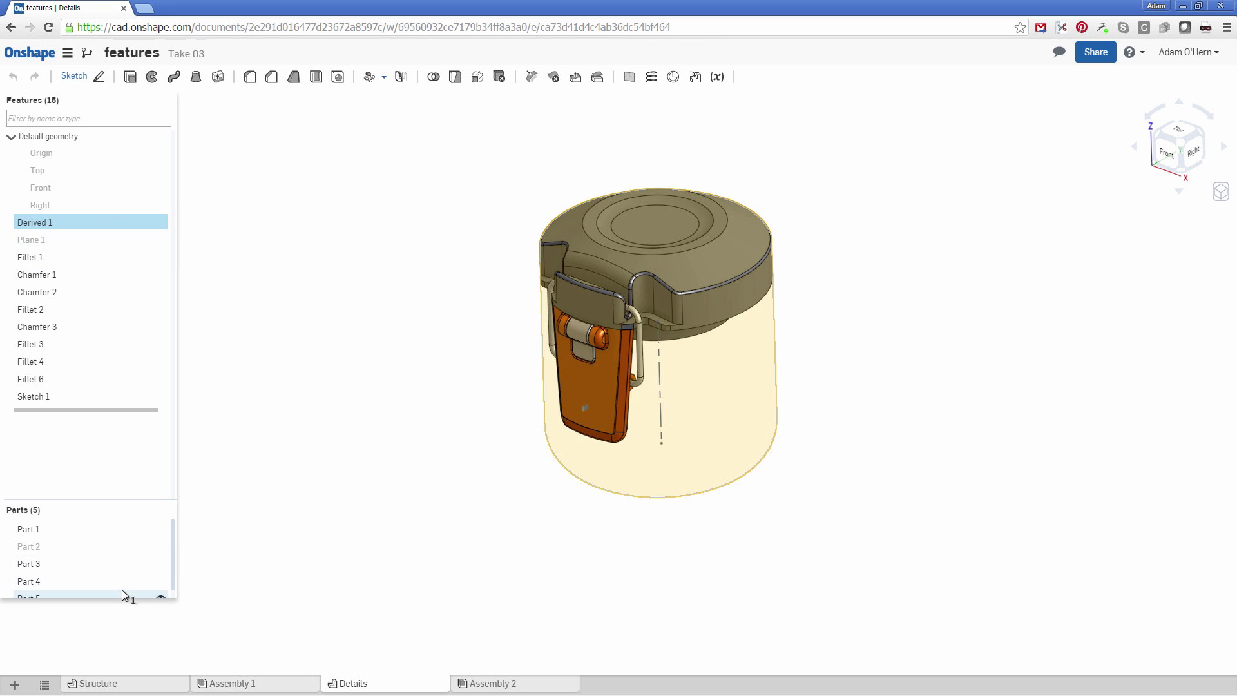
key(Escape)
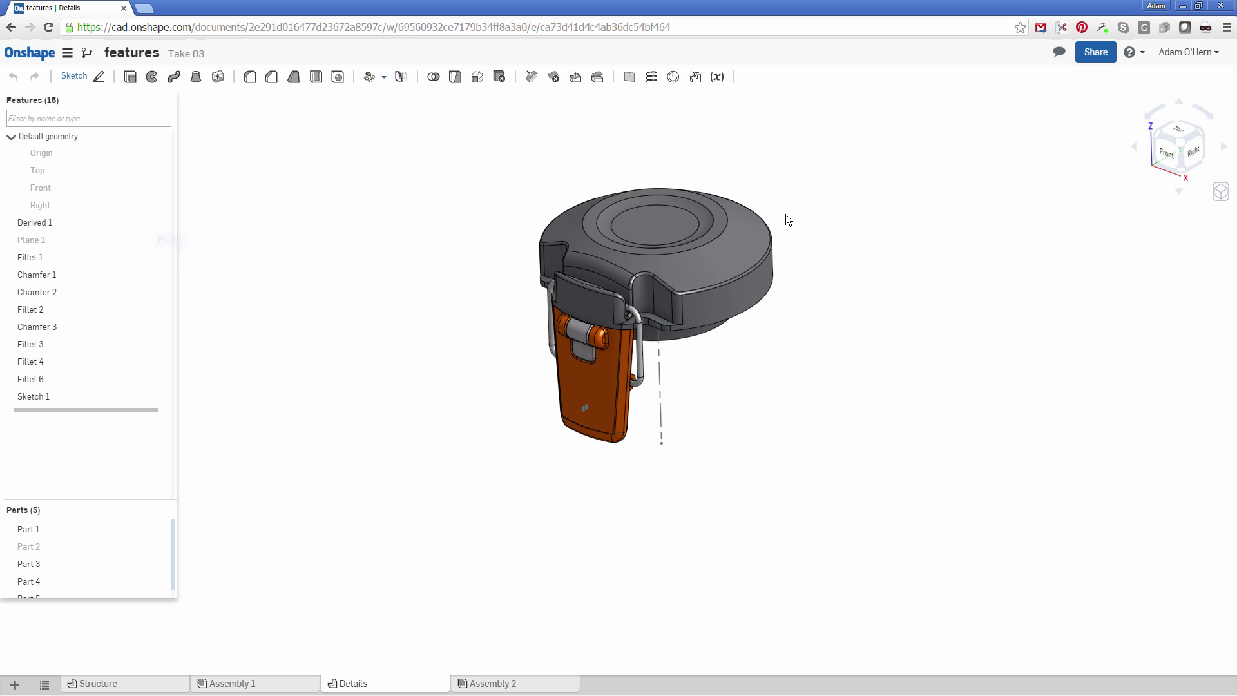
scroll(775, 234, down, 2)
scroll(774, 234, up, 5)
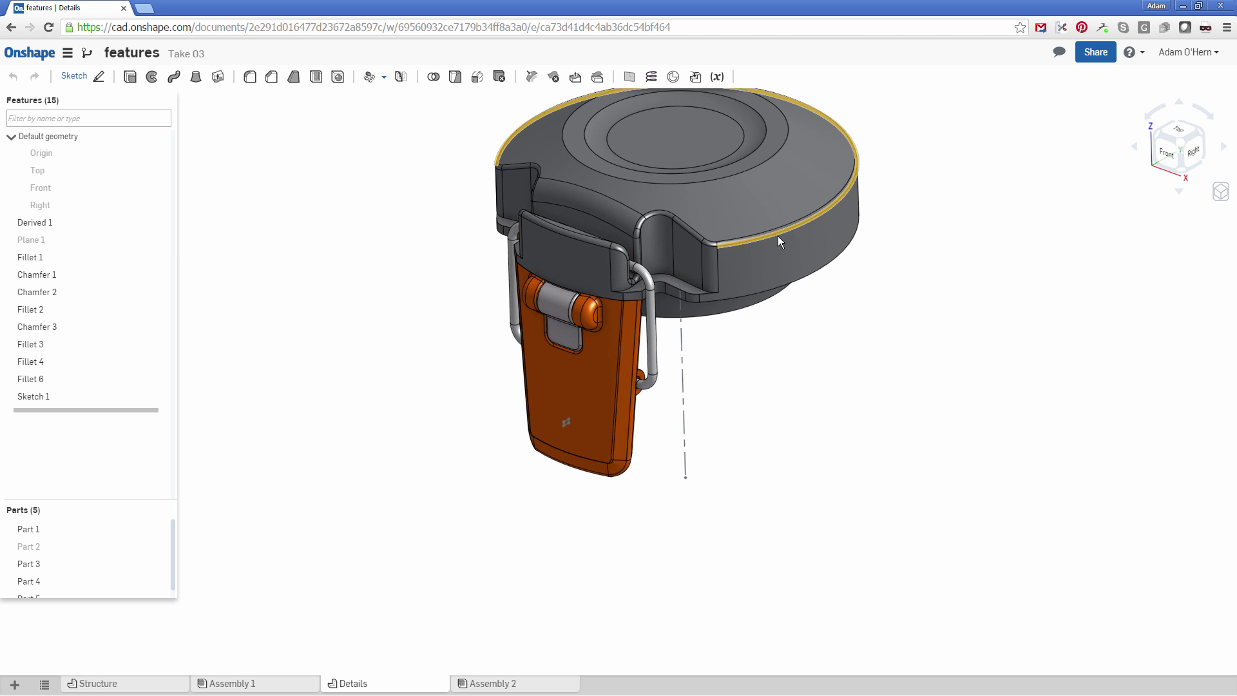
middle_drag(779, 235, 771, 319)
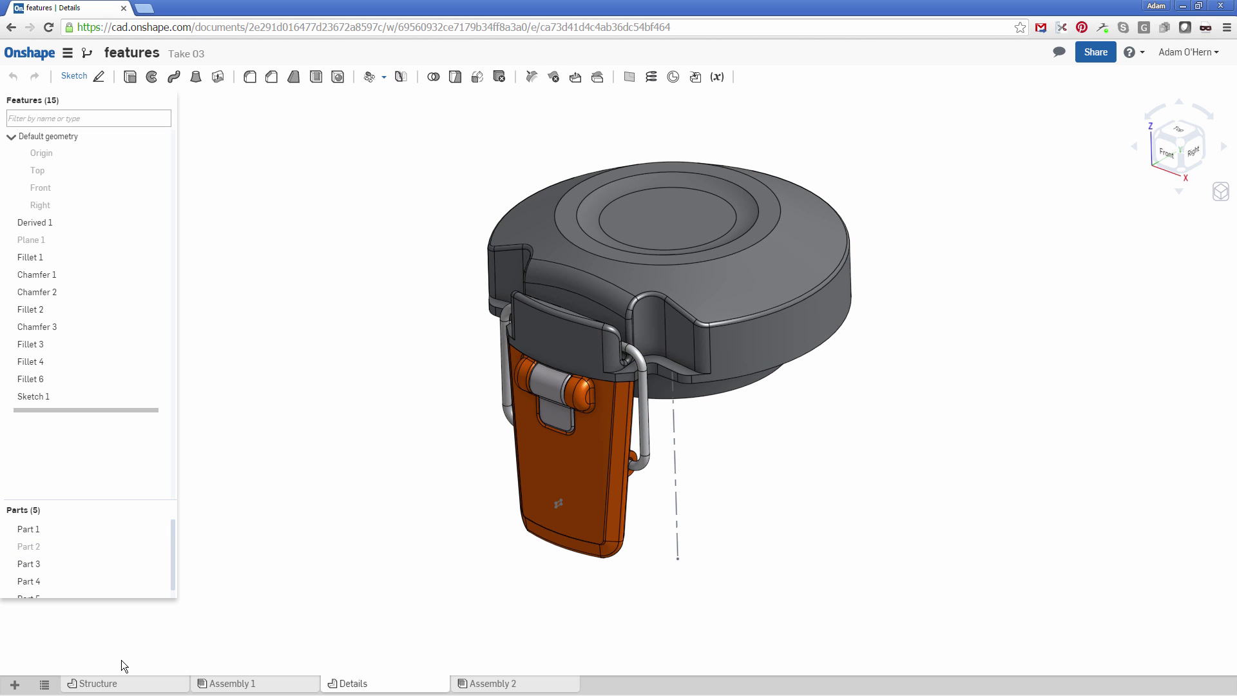
click(122, 686)
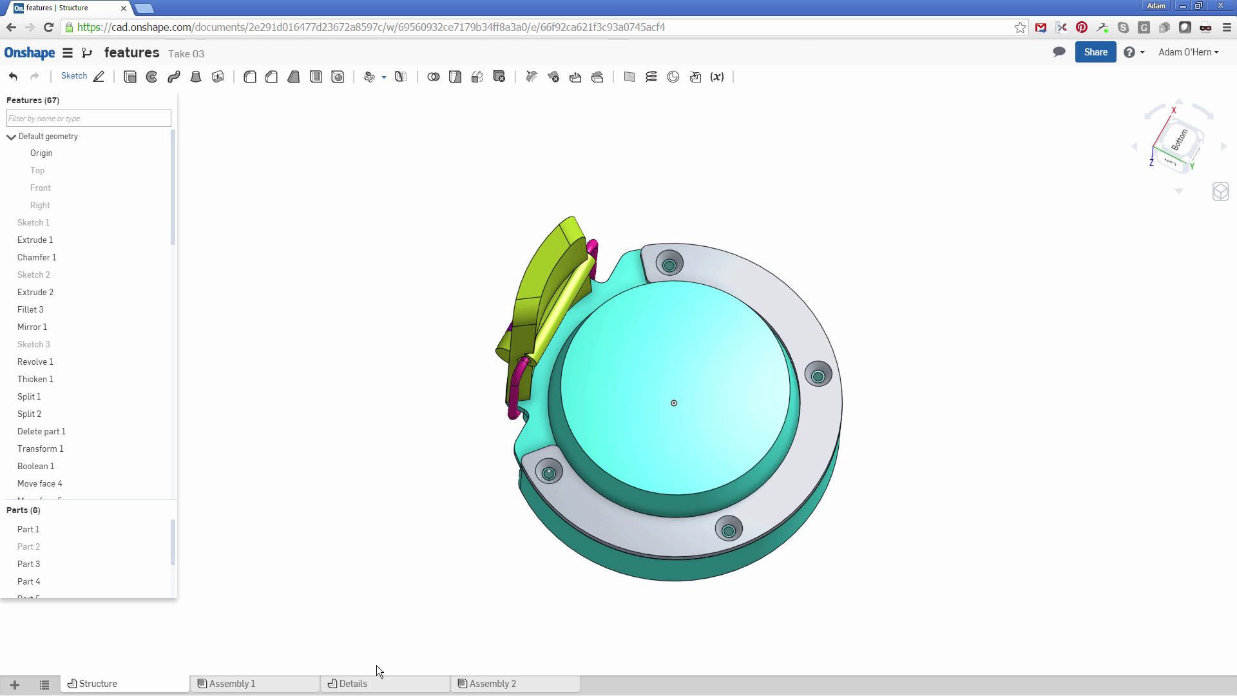
click(404, 687)
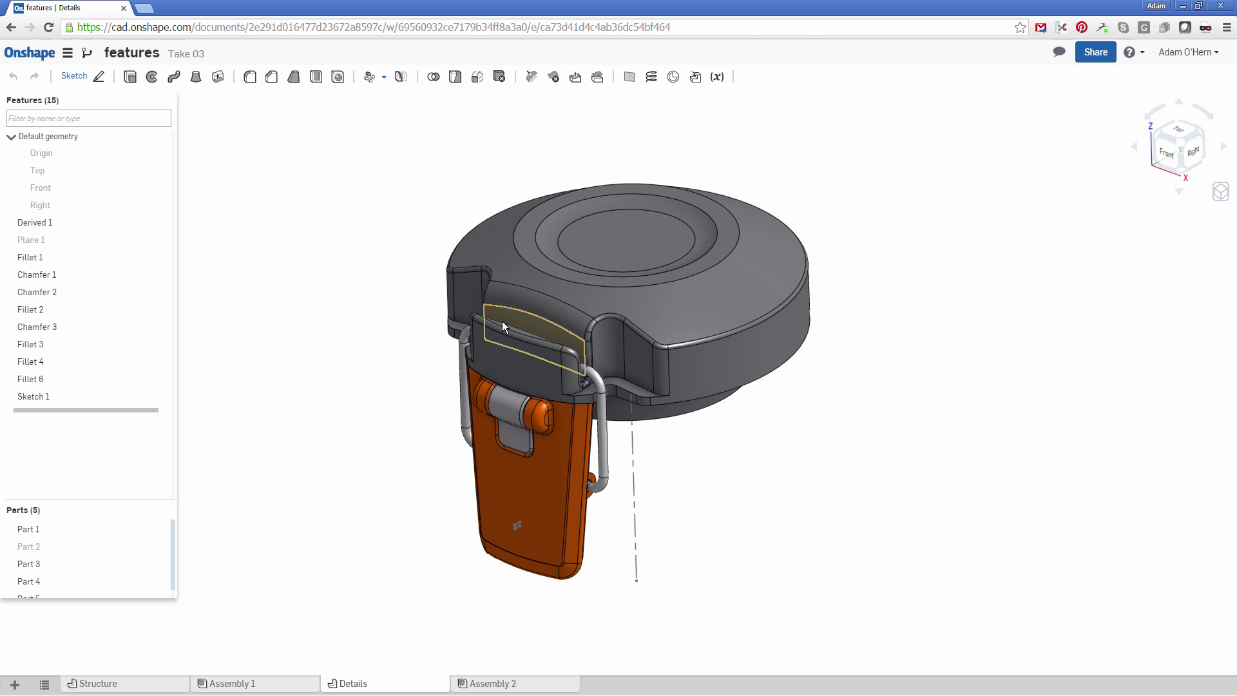
scroll(583, 515, up, 5)
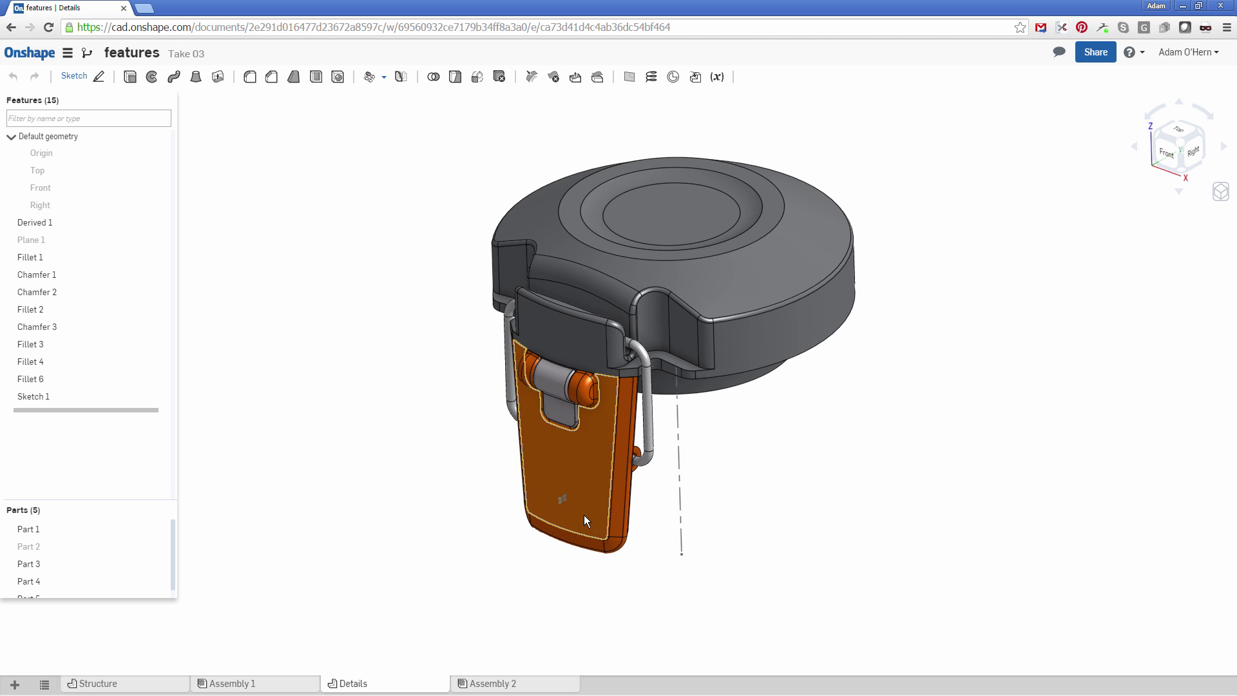
middle_drag(611, 493, 635, 434)
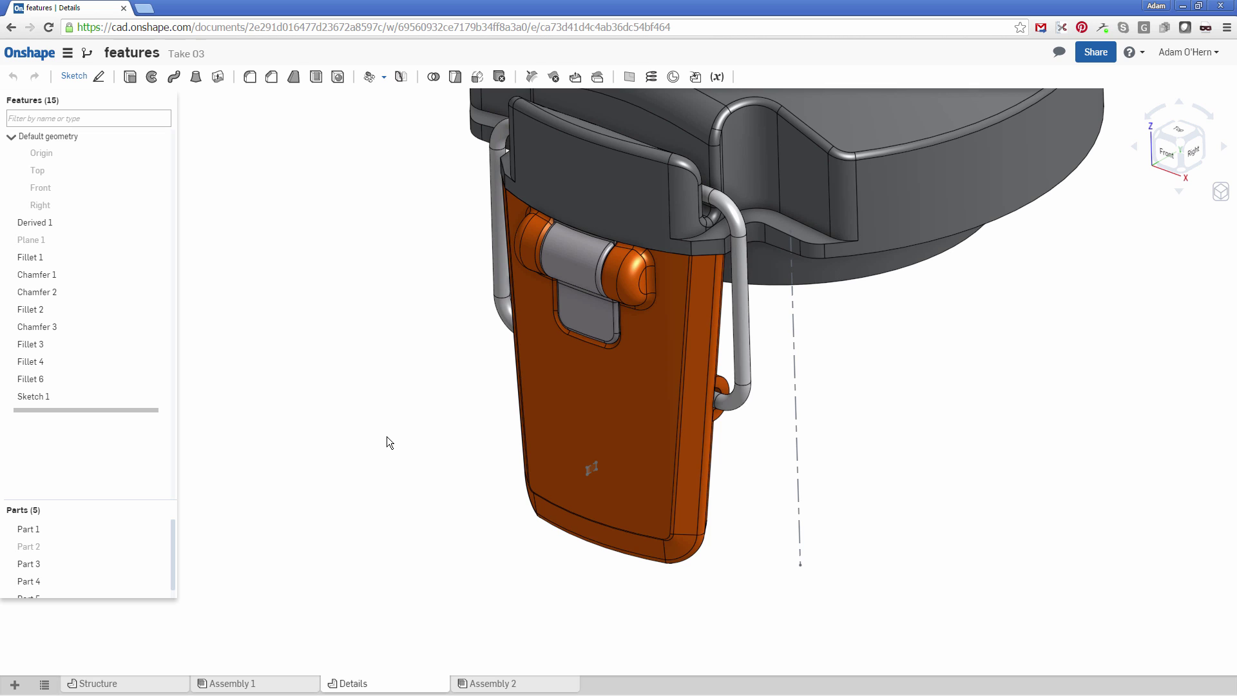
Create a Variable feature named width with the value 1deg
click(718, 78)
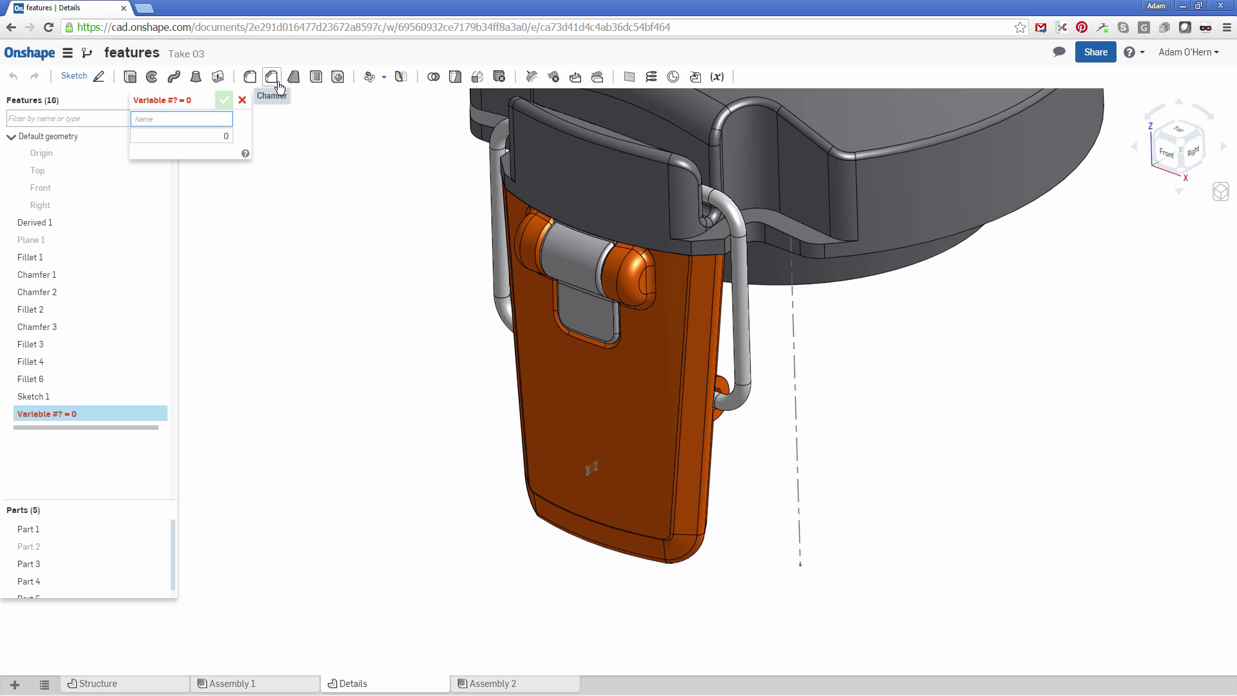
text(width)
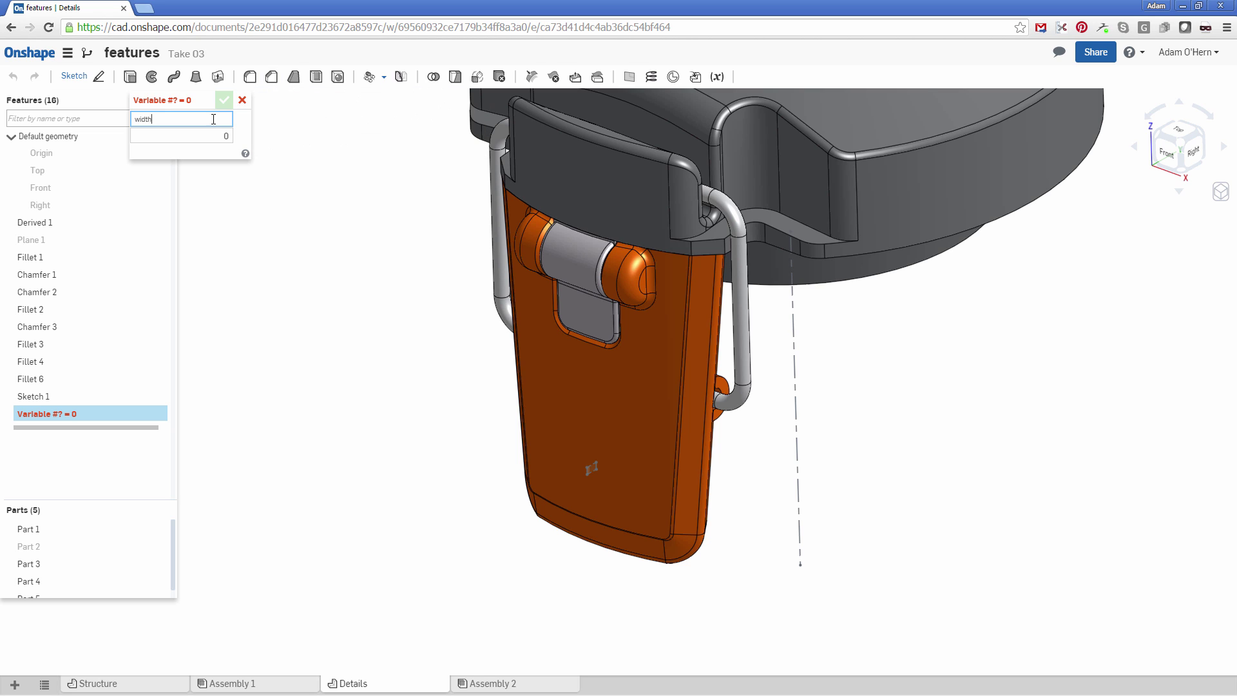
key(Tab)
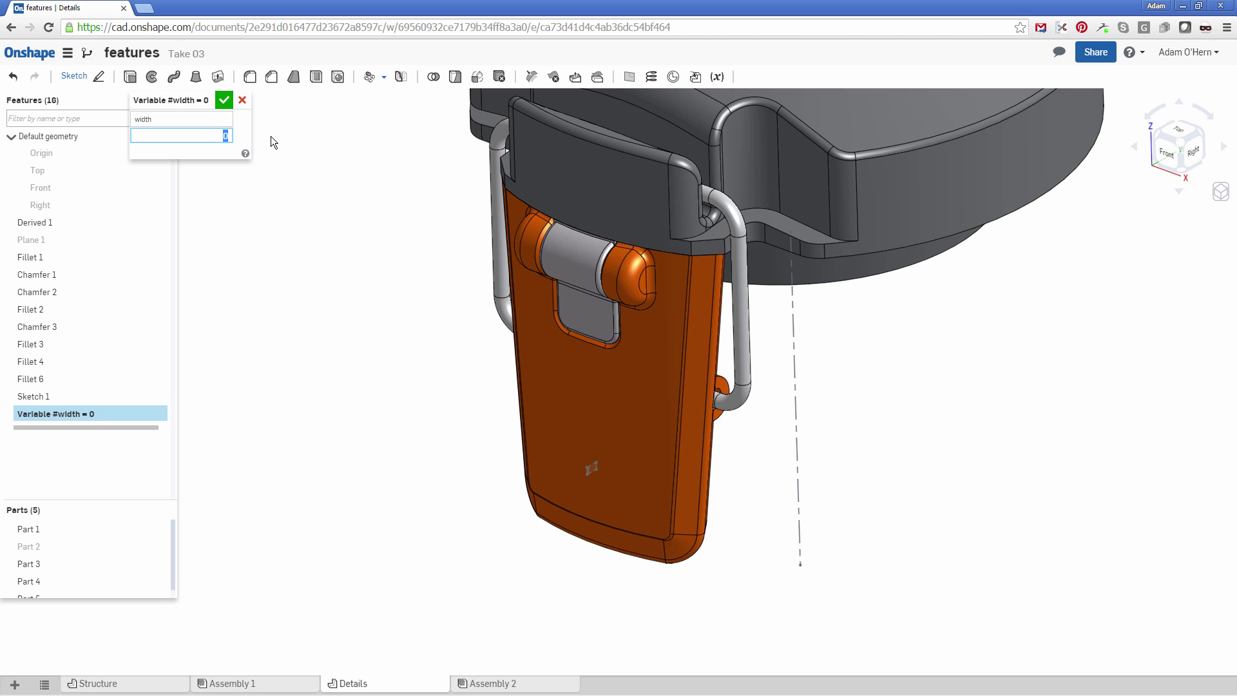
text(1deg)
click(222, 102)
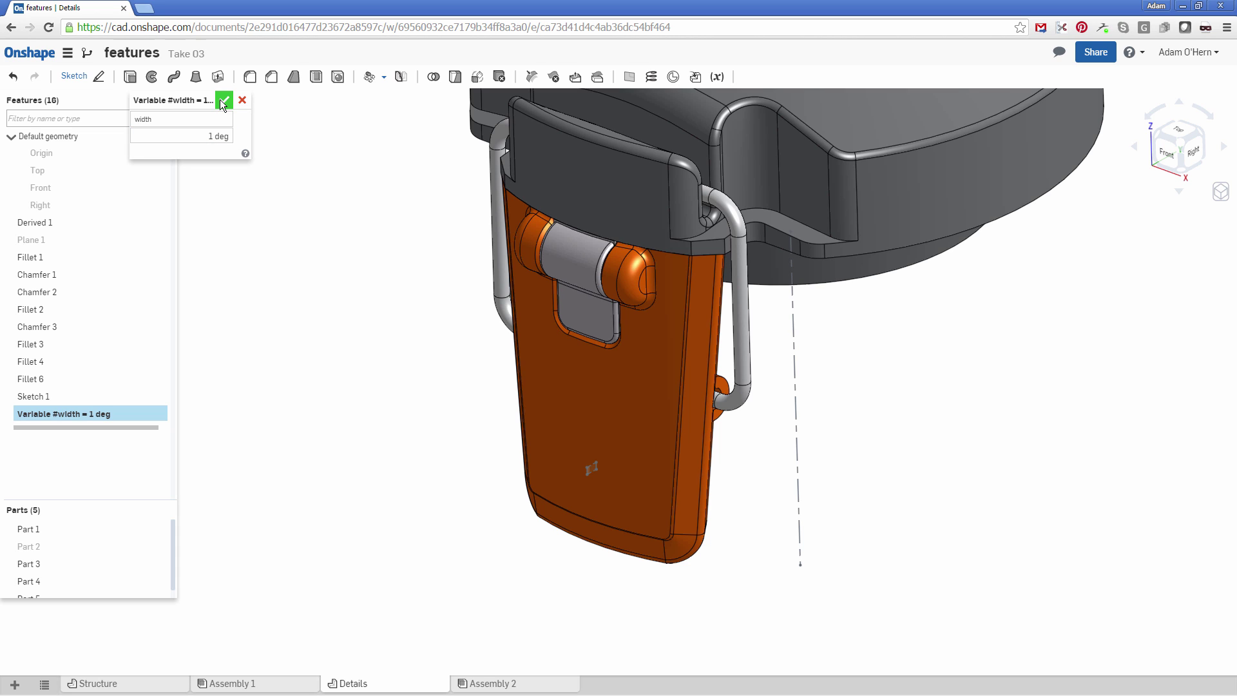
click(223, 103)
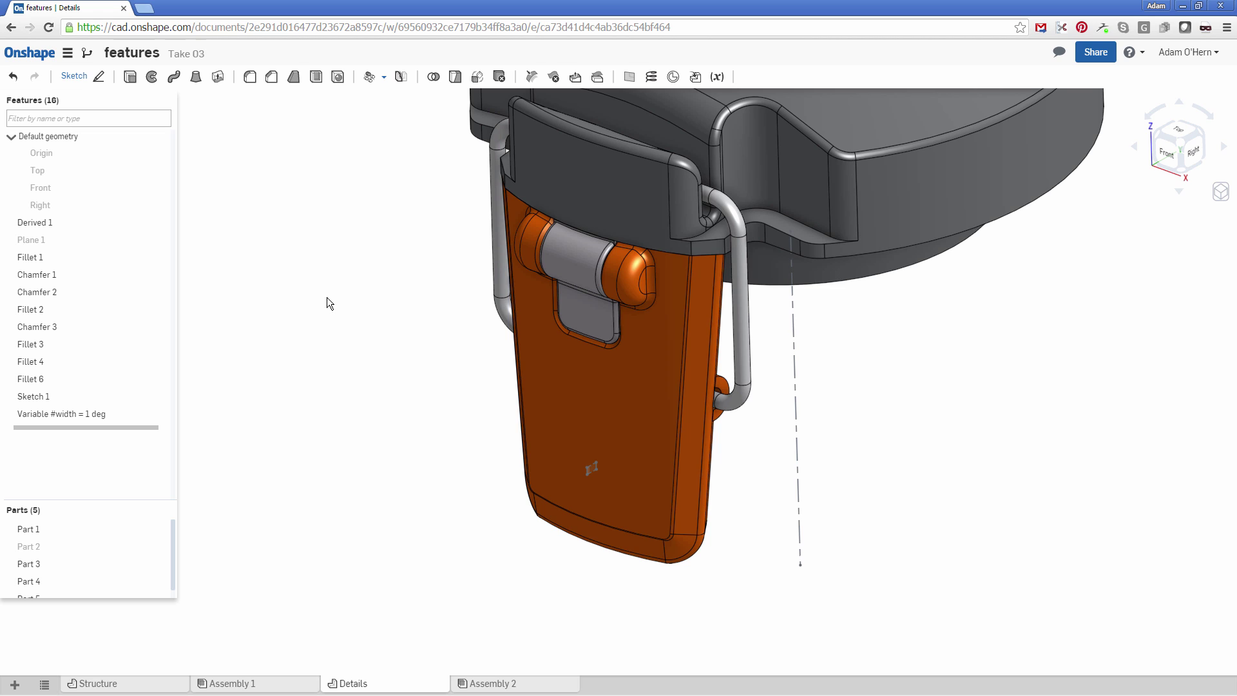
Add another width variable with the value #width + 4deg, giving 5 deg
click(715, 77)
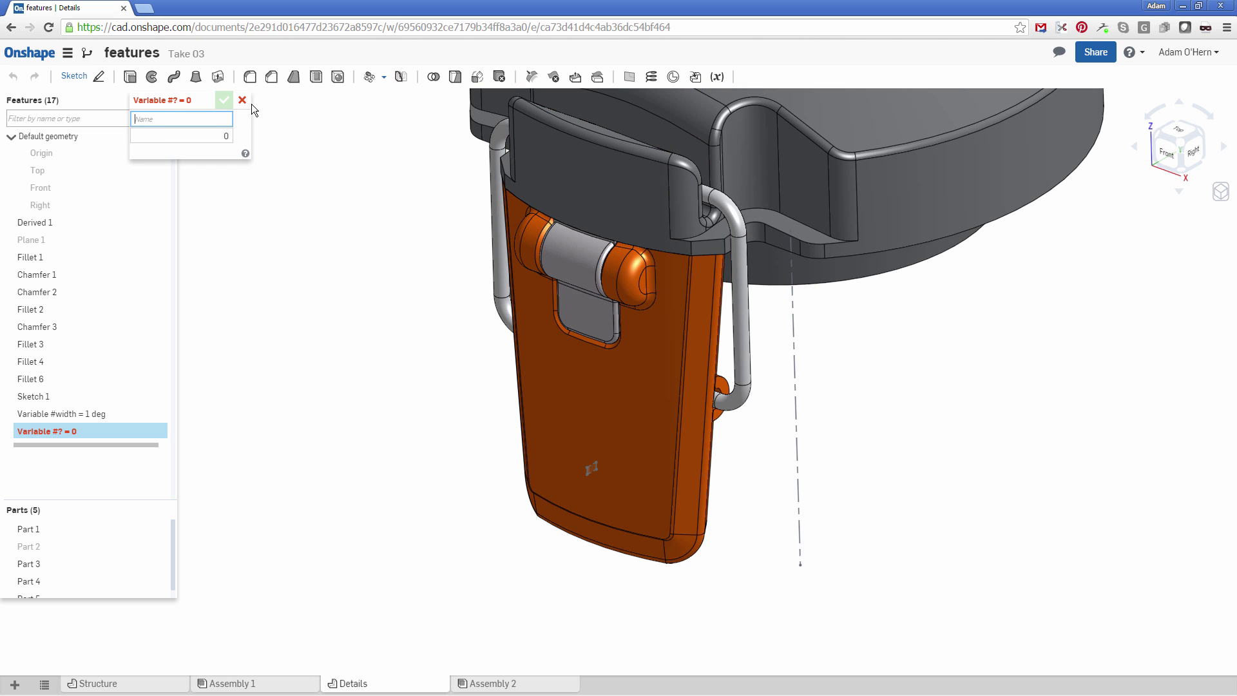
text(width)
click(190, 137)
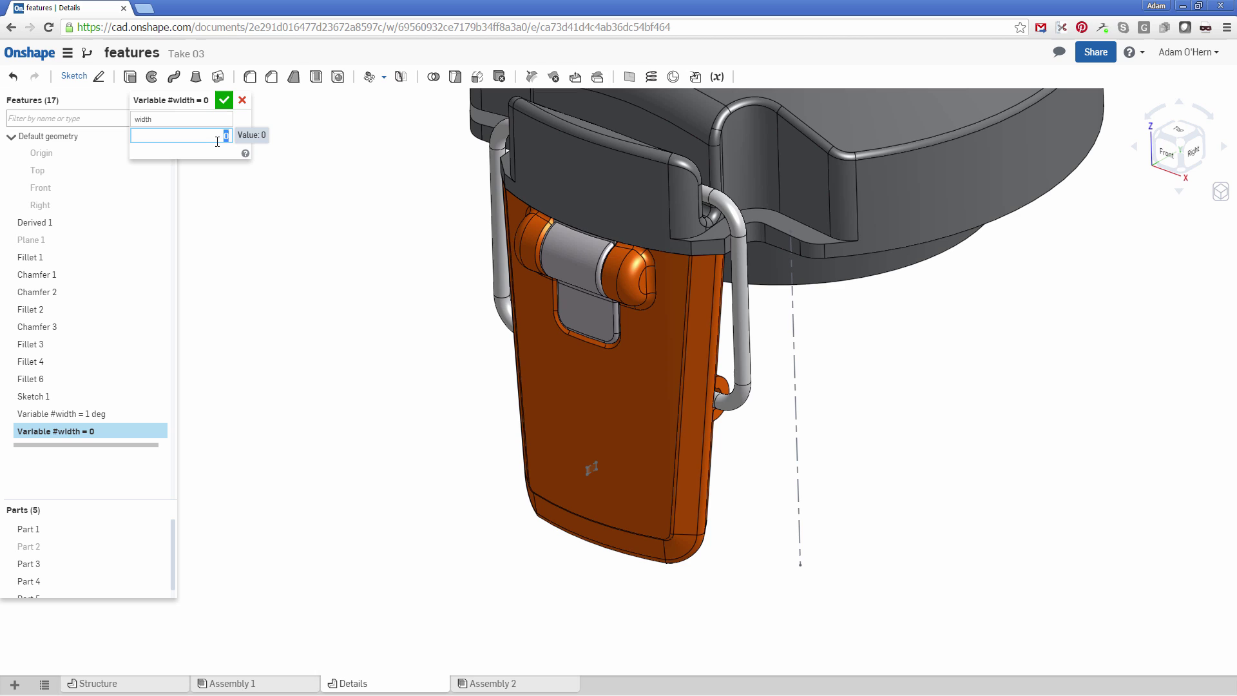
text(#width + 4deg)
key(Return)
click(224, 100)
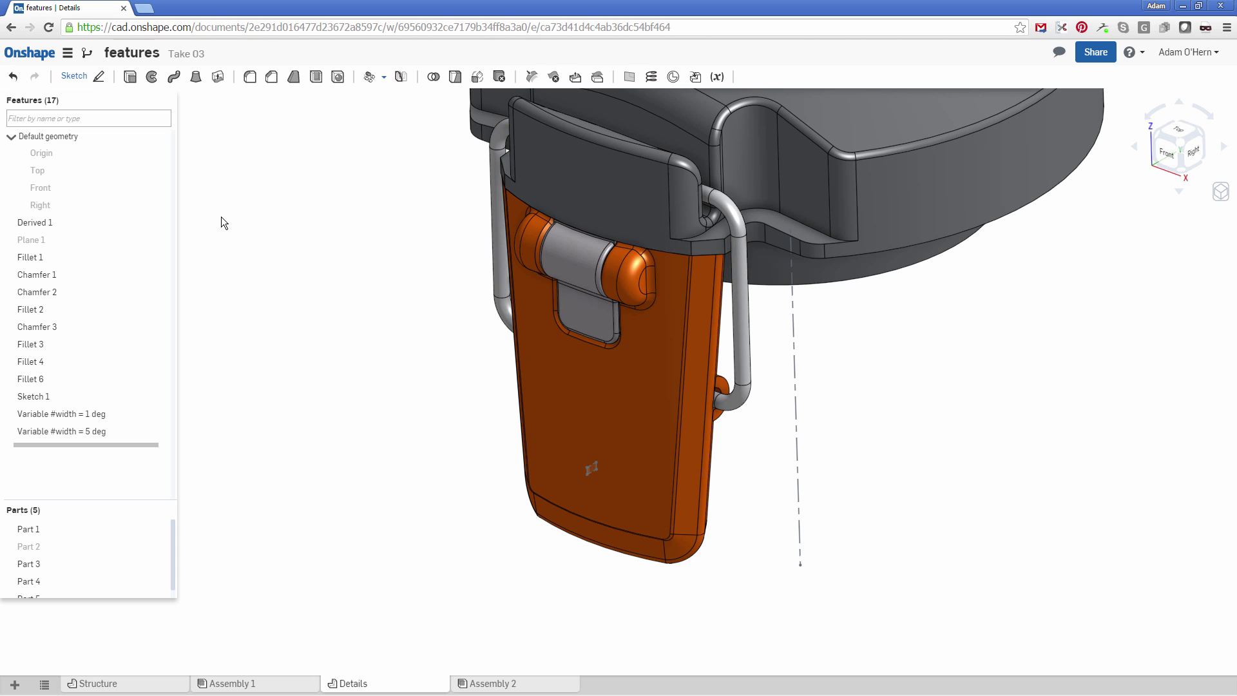
Revolve the small Sketch 1 region about the dashed line, Symmetric, by the #width angle
click(150, 78)
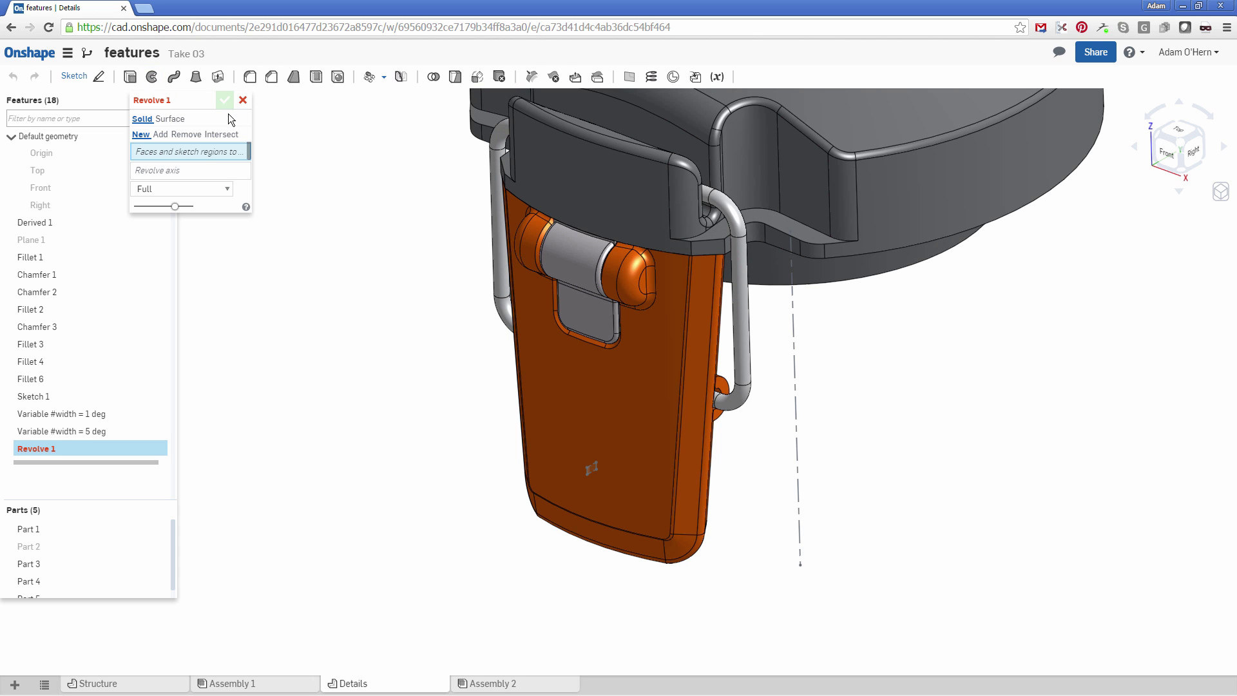
scroll(591, 489, up, 4)
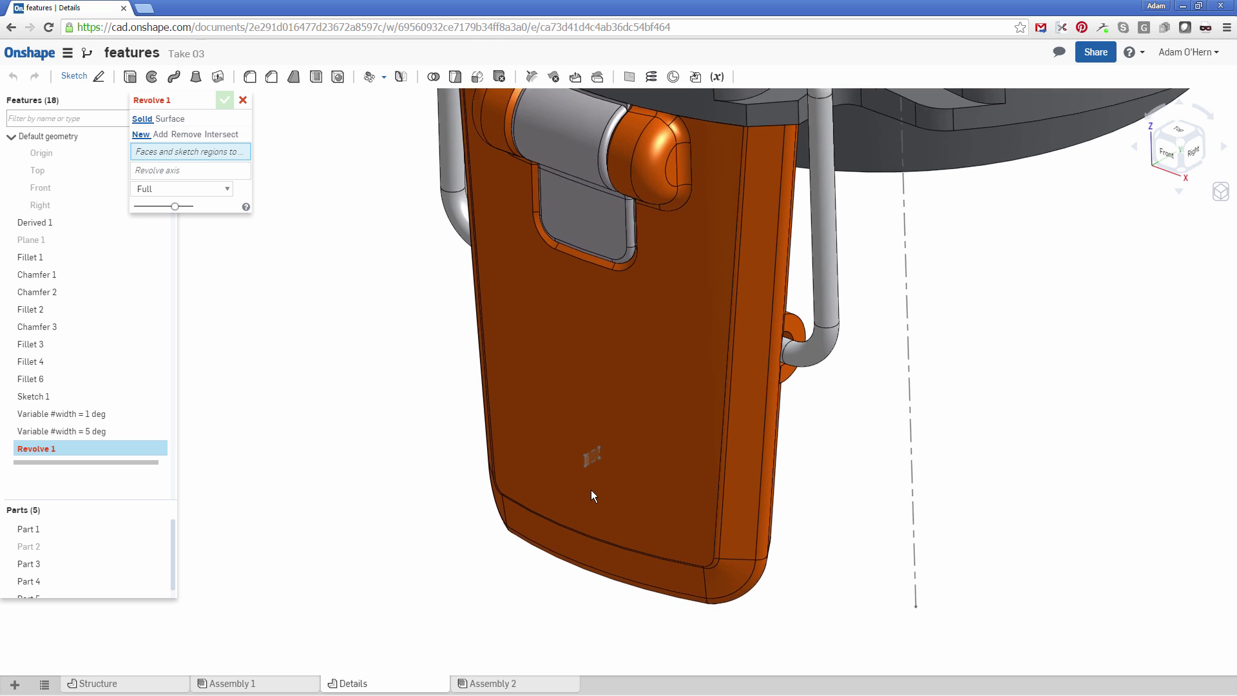
click(584, 457)
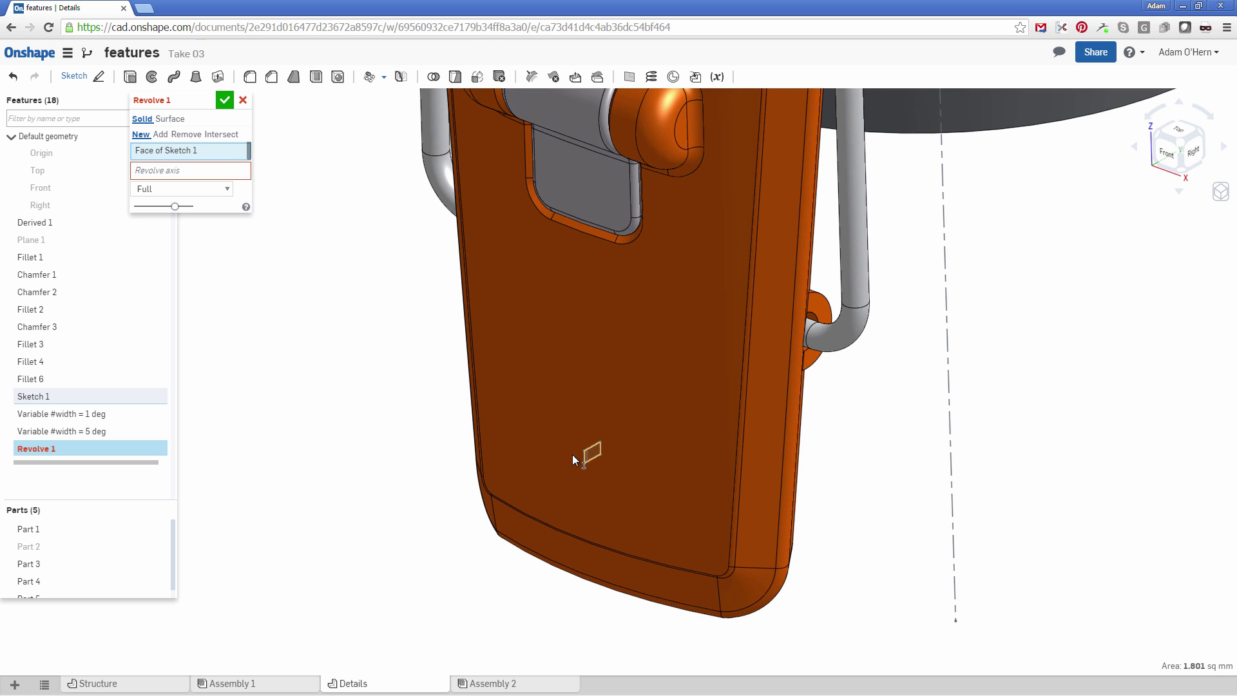
click(211, 173)
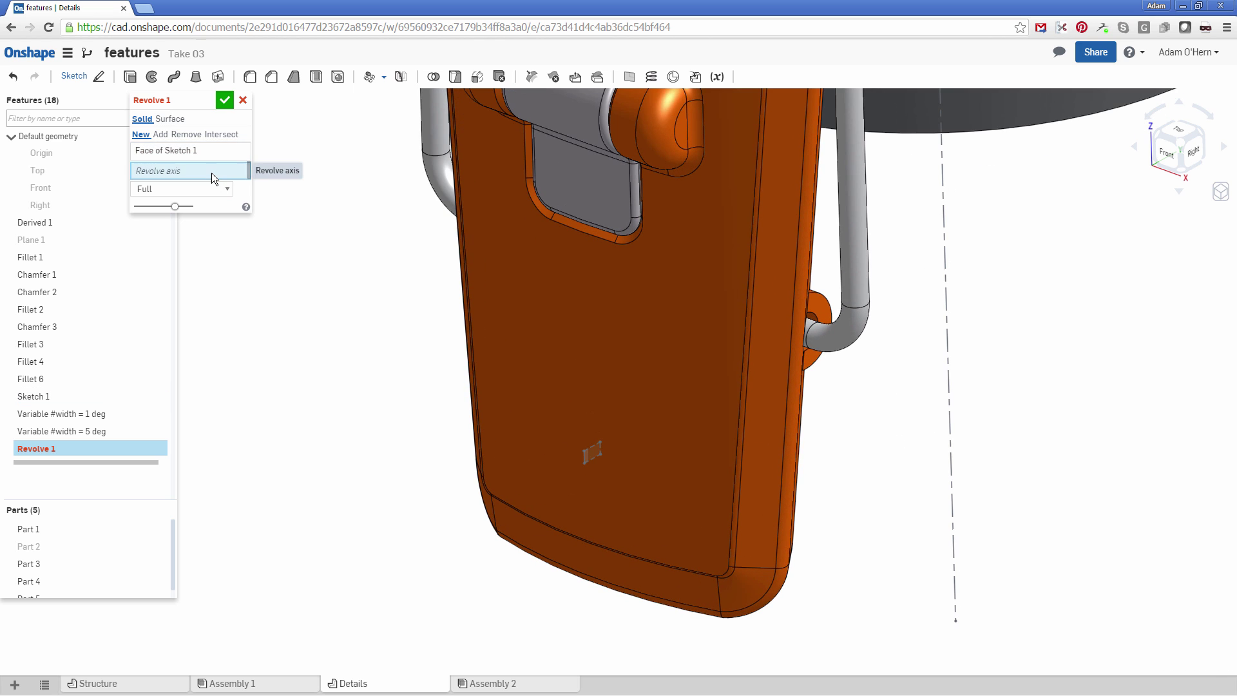
click(950, 373)
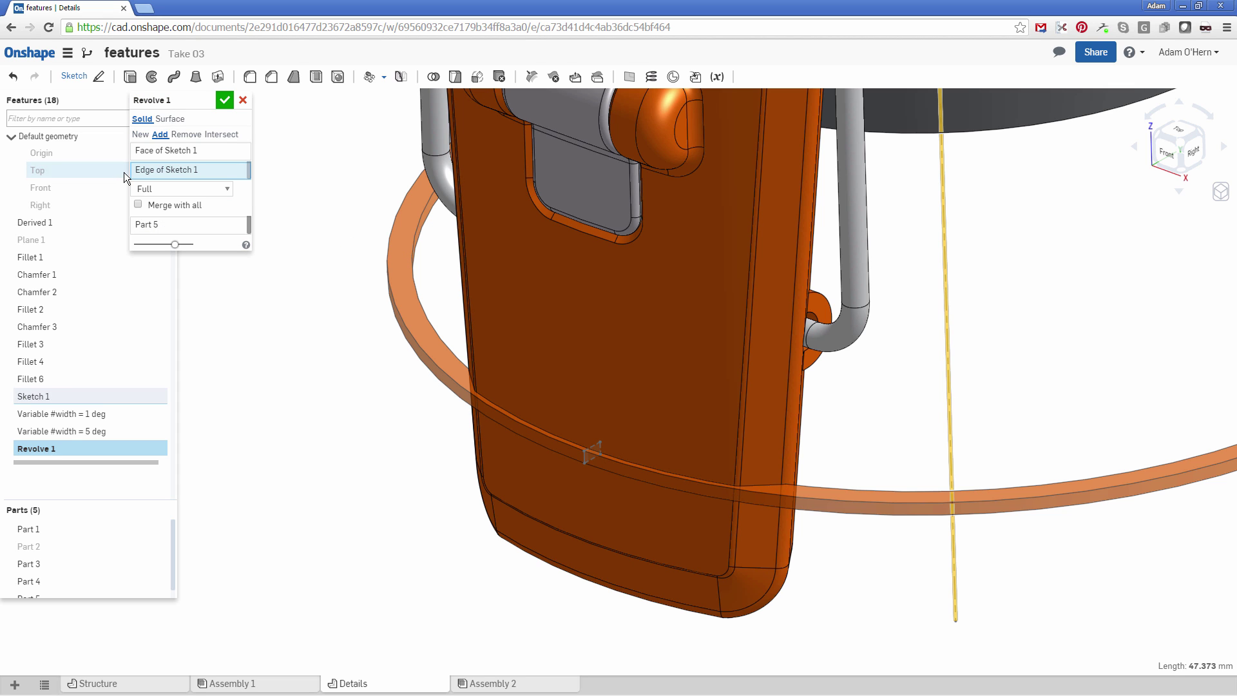
click(186, 187)
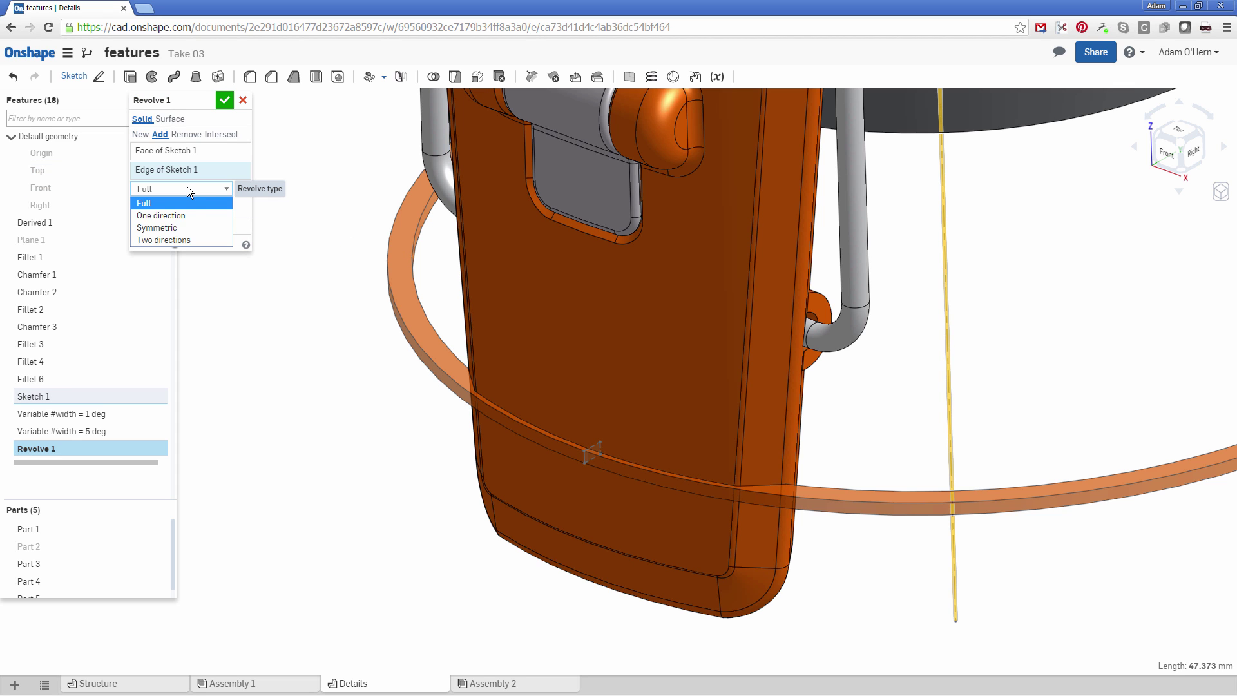
click(189, 225)
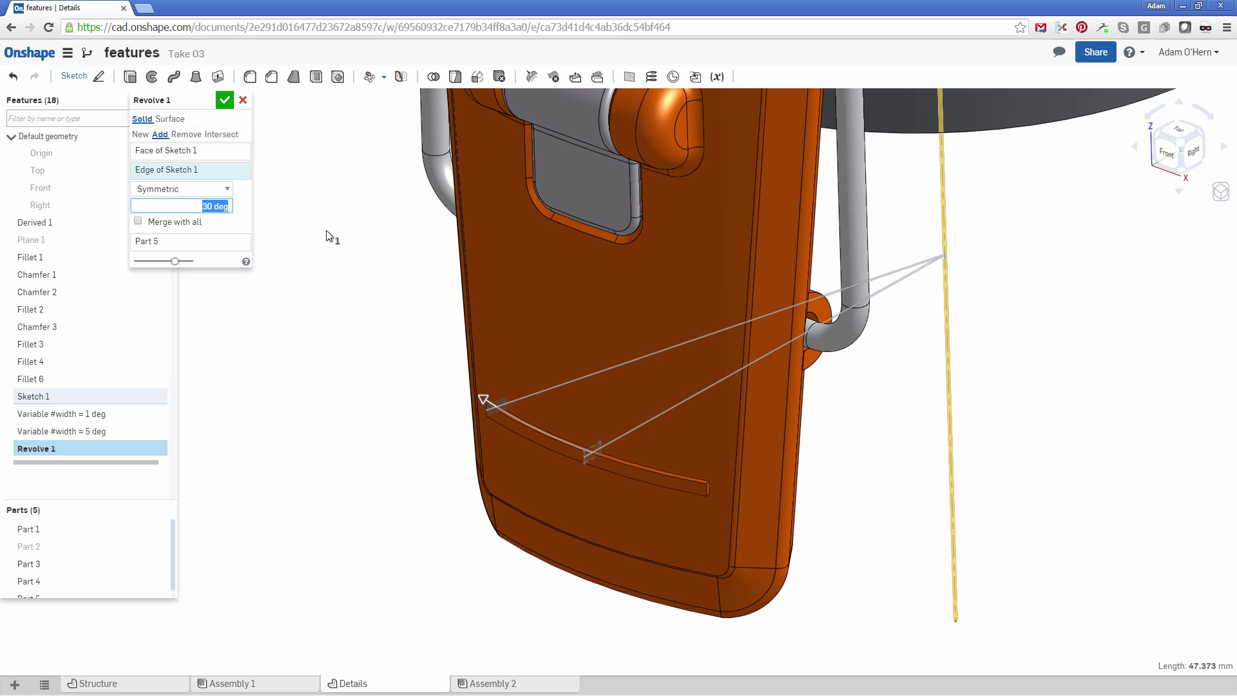
text(#width)
key(Return)
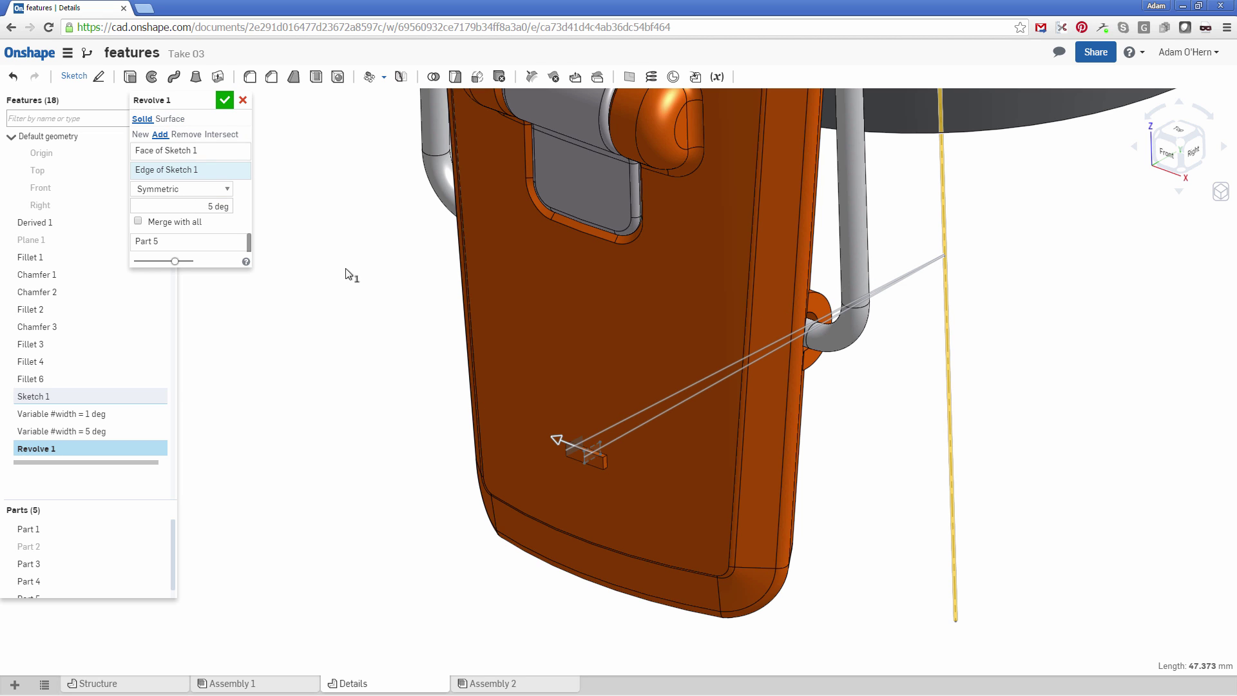
click(224, 102)
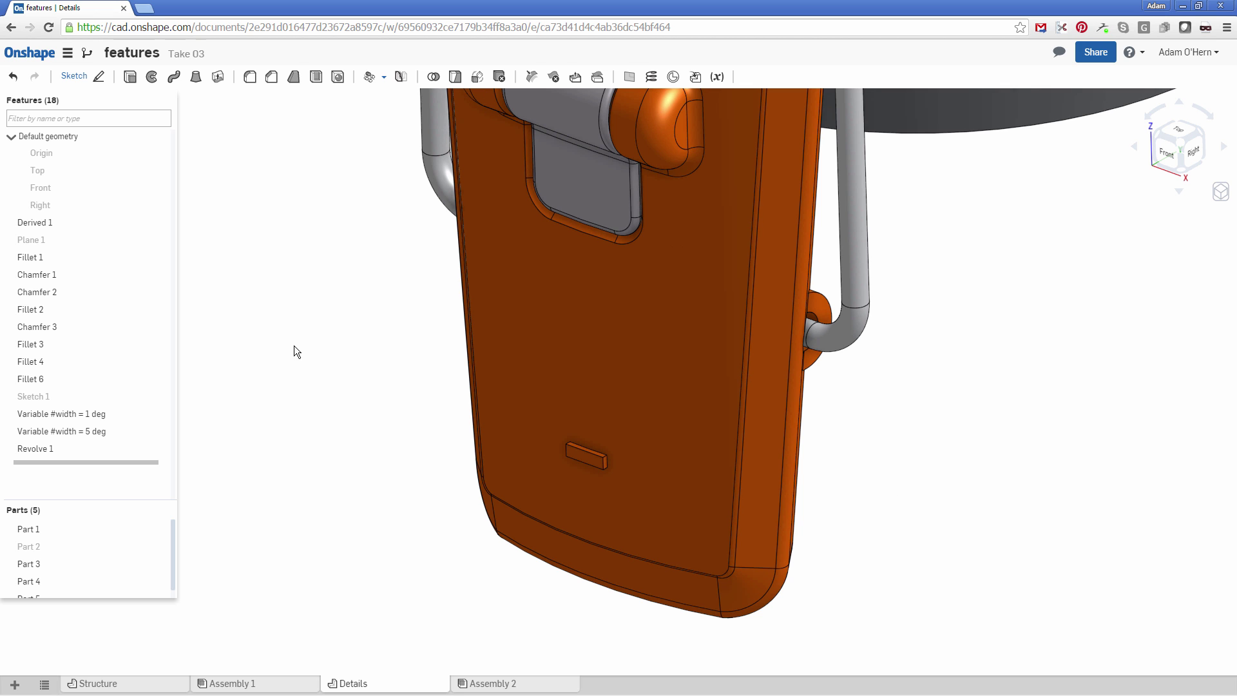
Fillet four edges of the revolved boss at 0.5 mm as Fillet 5
scroll(638, 434, up, 5)
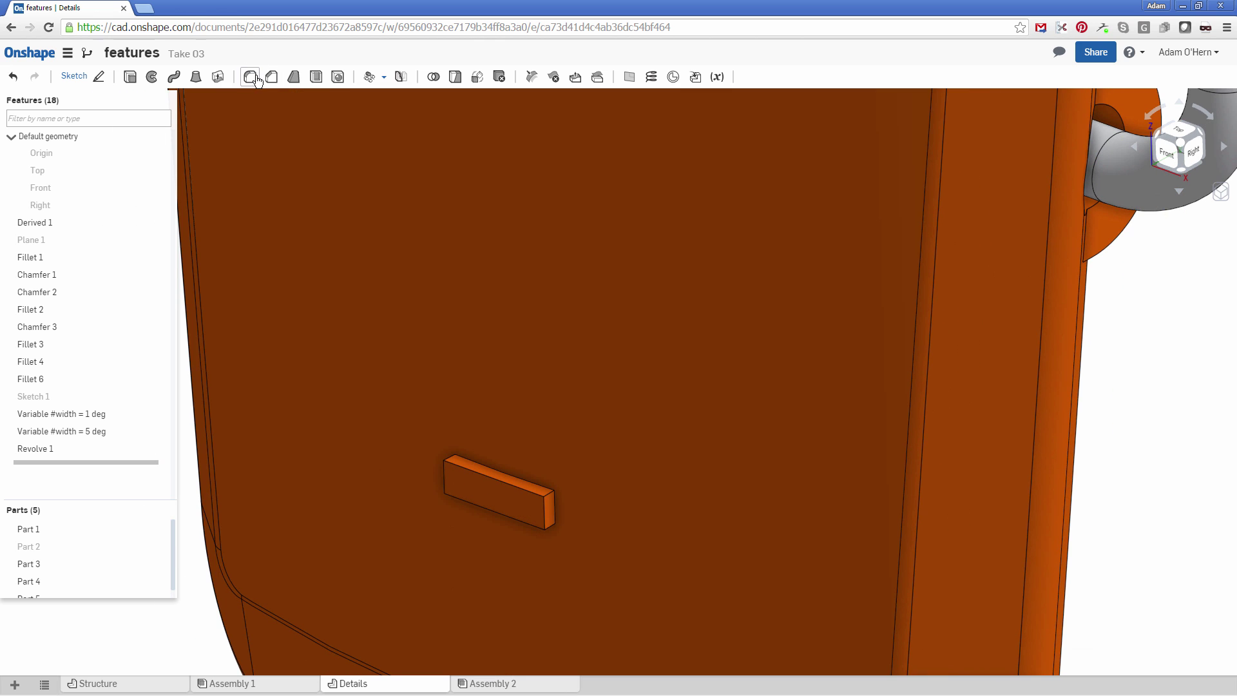
click(250, 76)
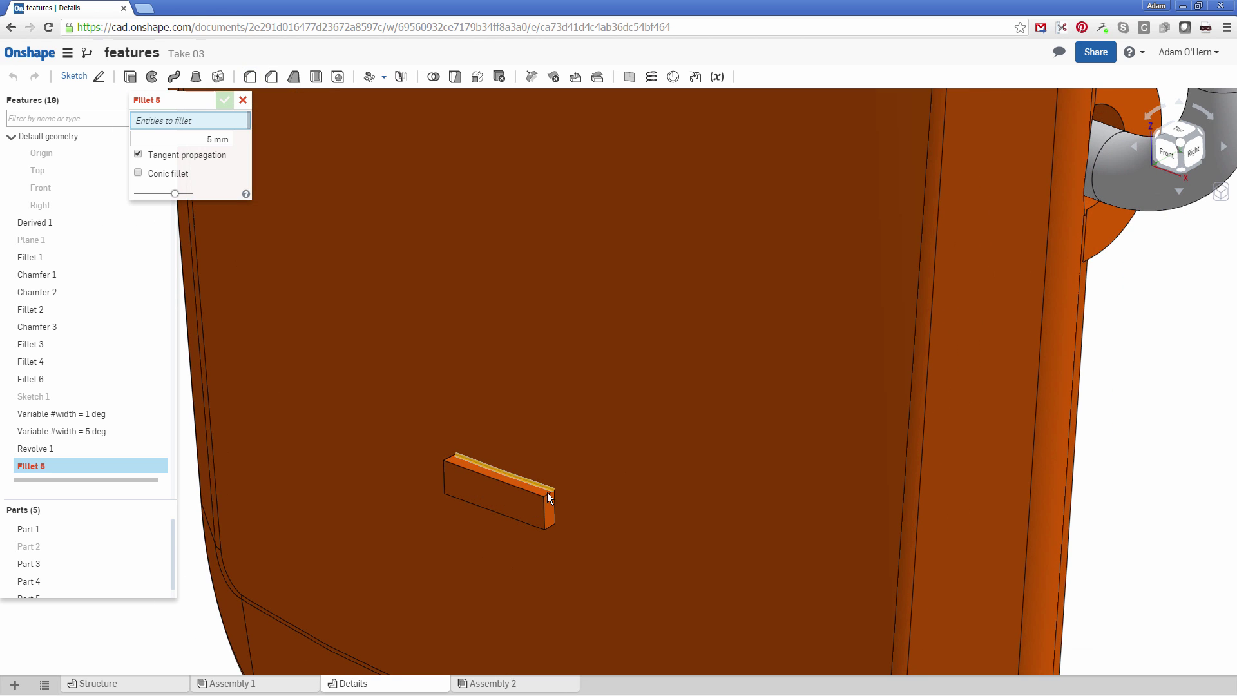
click(548, 495)
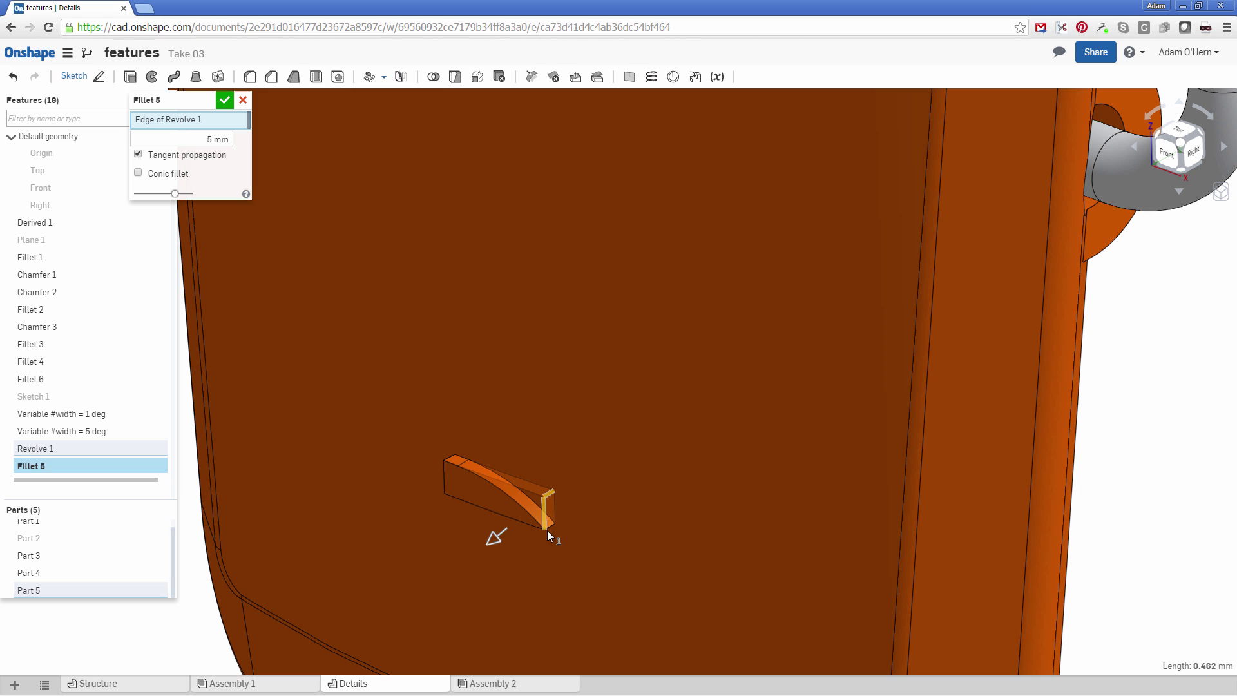
click(547, 527)
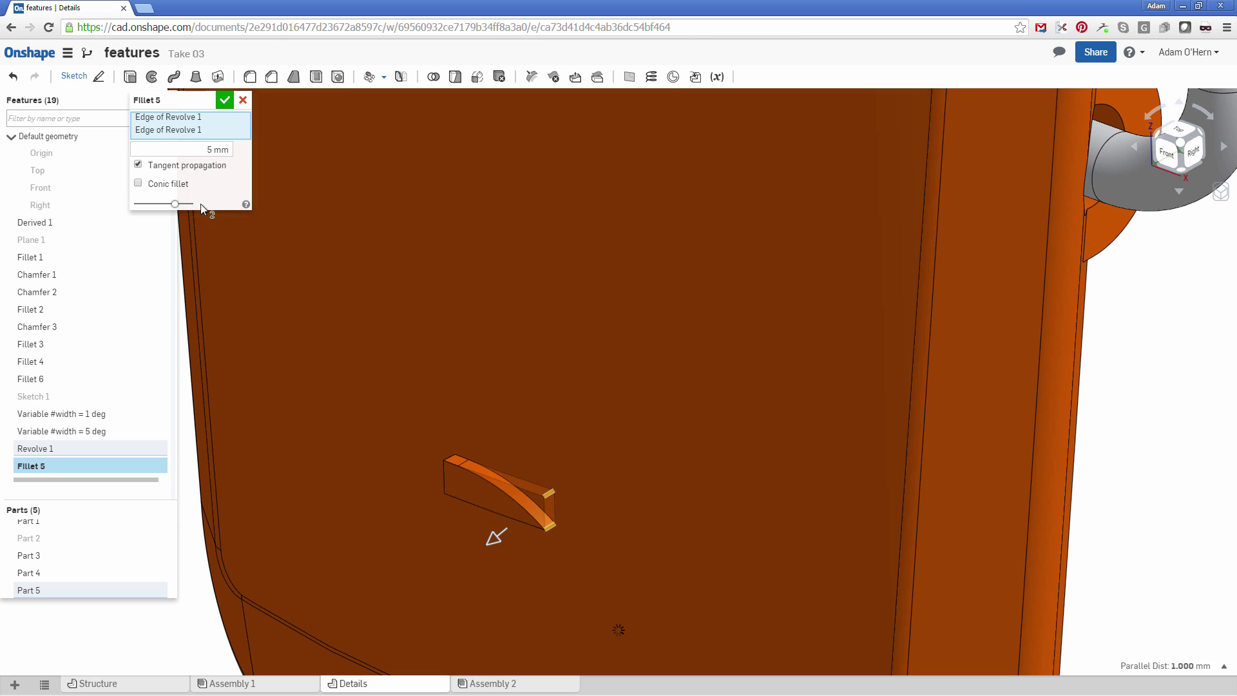
text(.5mm)
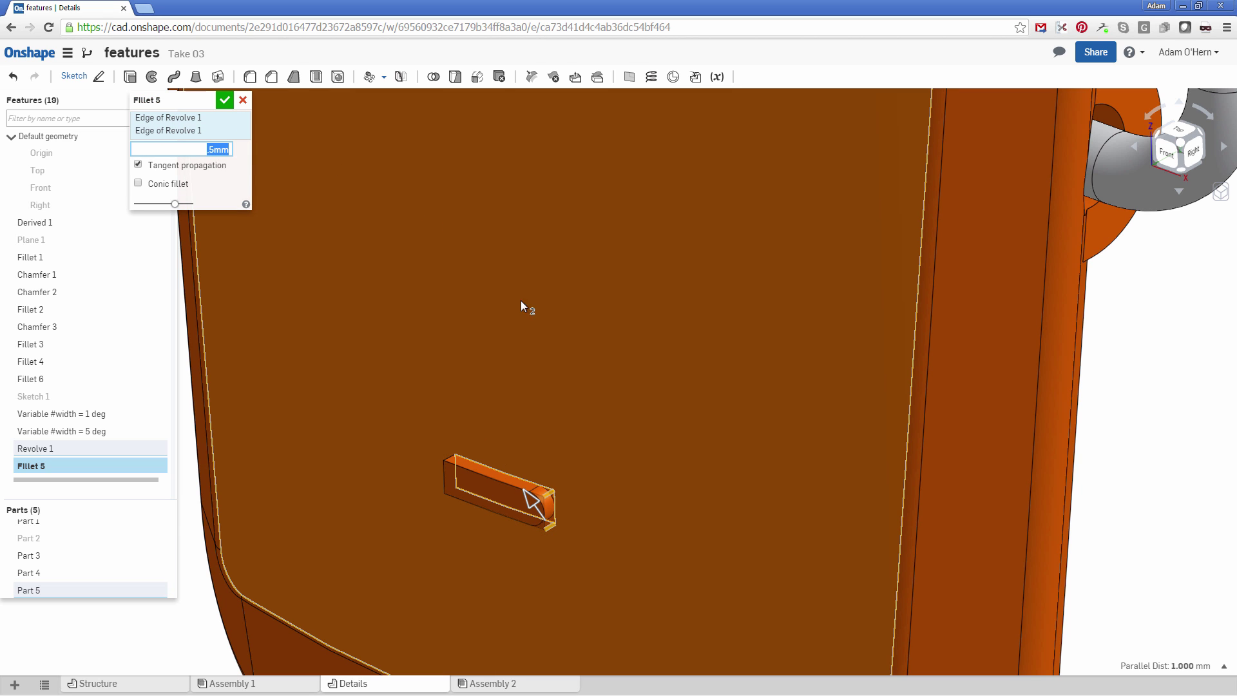
mouse_move(525, 306)
right_down()
mouse_move(511, 445)
mouse_move(596, 409)
mouse_move(578, 326)
mouse_move(674, 354)
mouse_move(505, 386)
mouse_move(650, 423)
mouse_move(535, 370)
mouse_move(507, 415)
right_up()
click(502, 387)
click(493, 420)
click(224, 100)
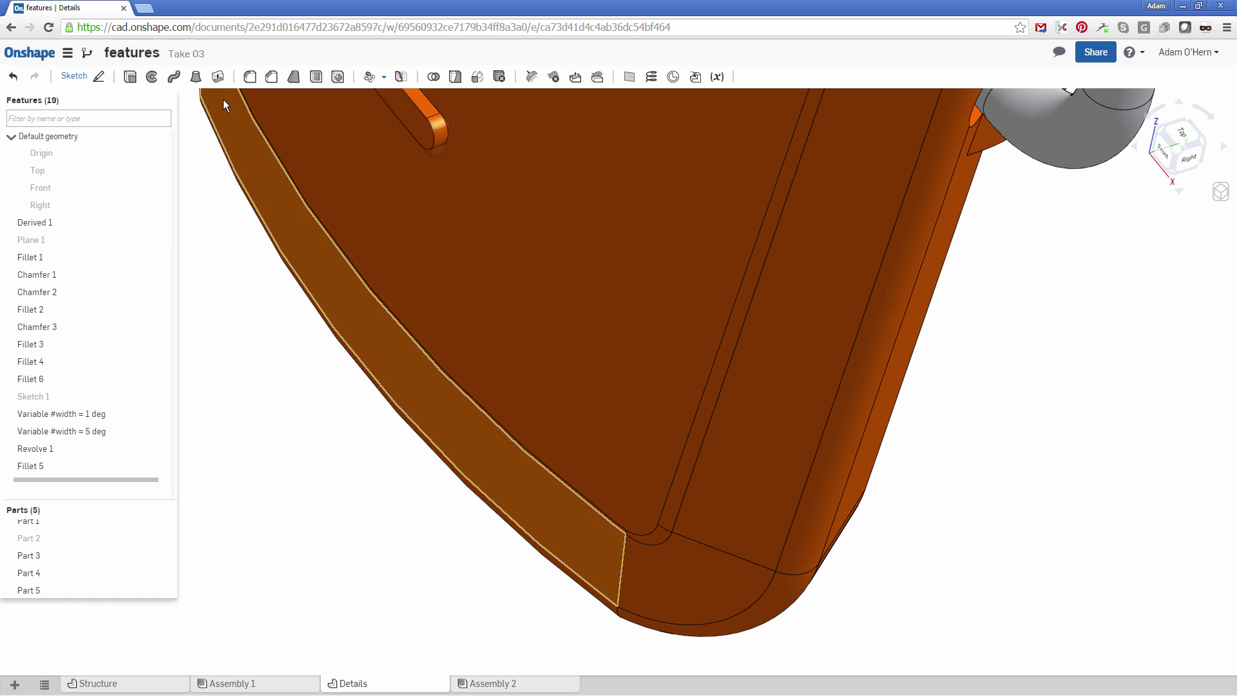
Orbit the model to face the back of the latch part
right_drag(556, 294, 693, 428)
scroll(694, 428, down, 5)
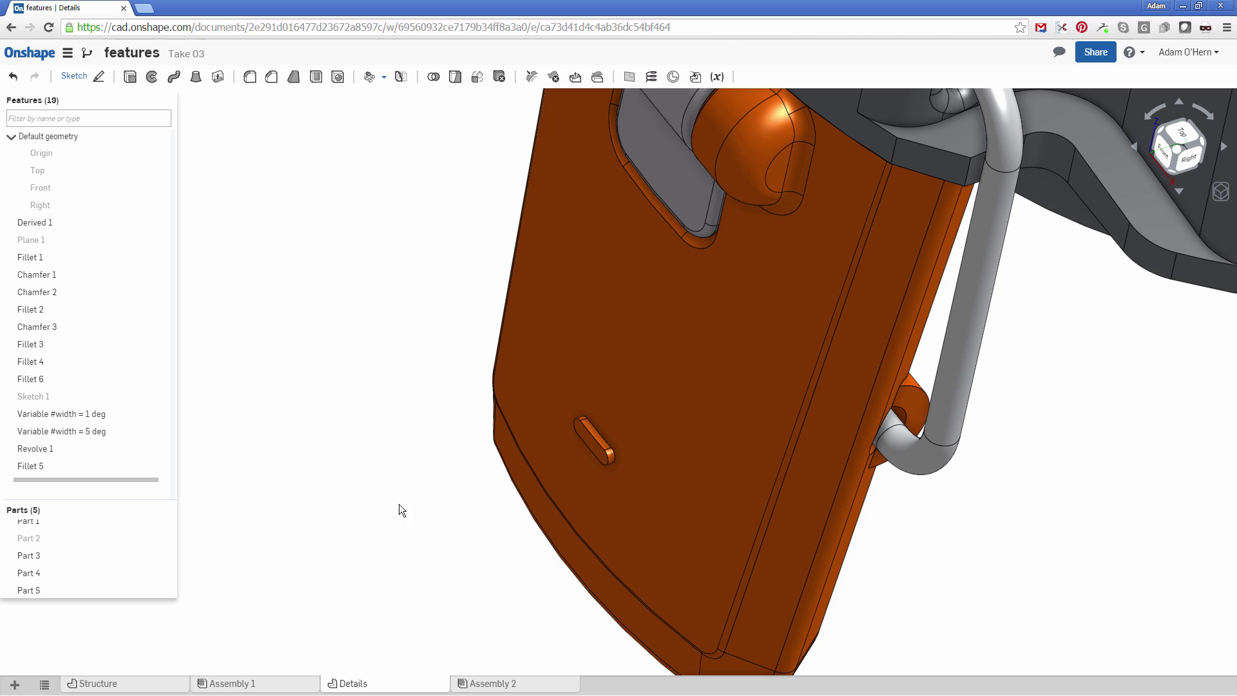
scroll(605, 523, up, 2)
right_drag(605, 523, 350, 601)
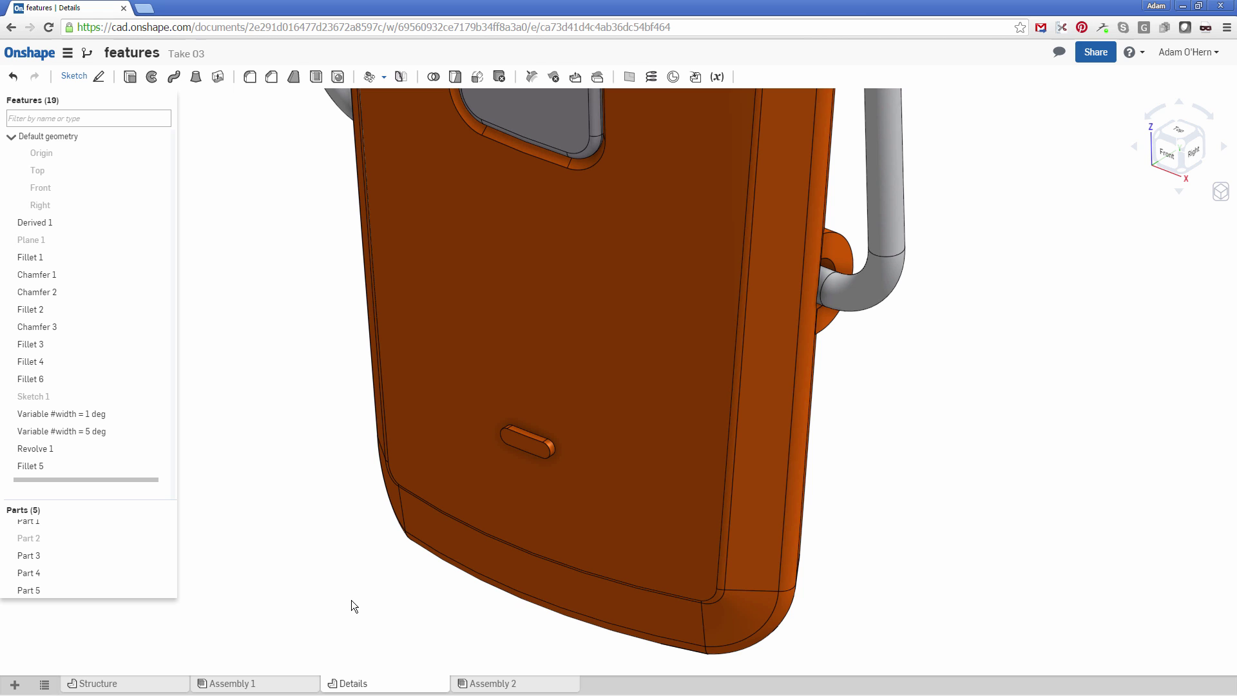
Start a linear feature pattern of the width variable, Revolve 1 and Fillet 5 along the Top plane
click(384, 76)
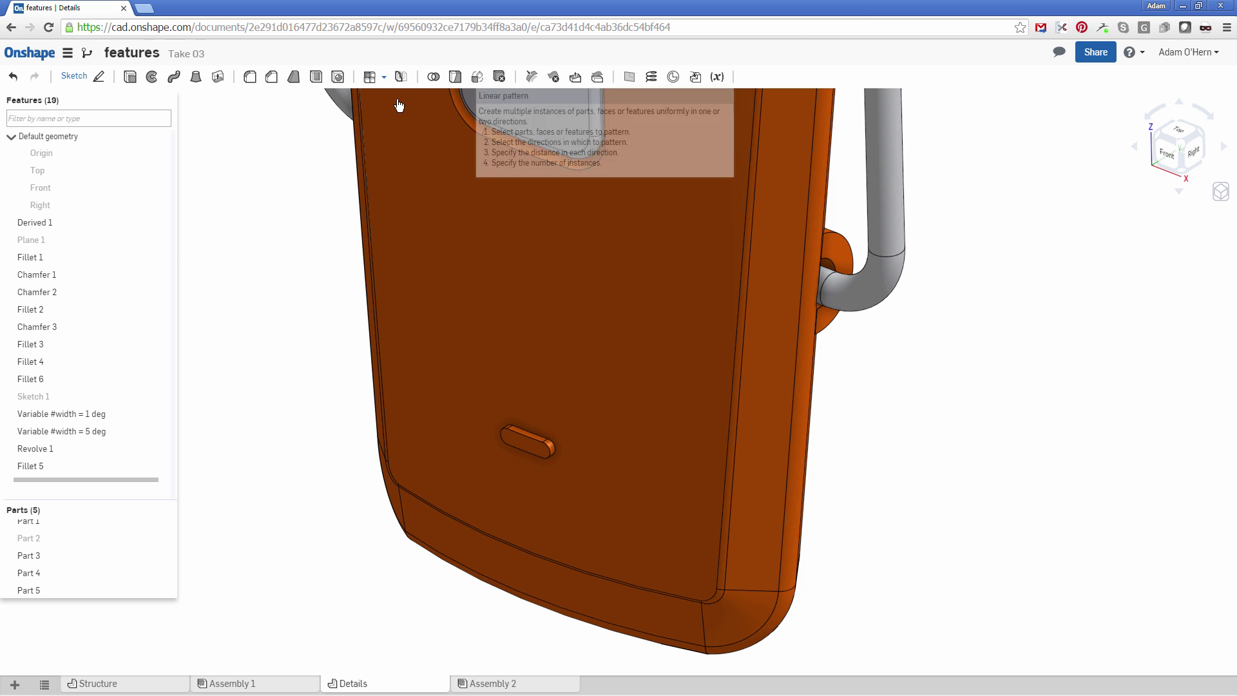
click(399, 103)
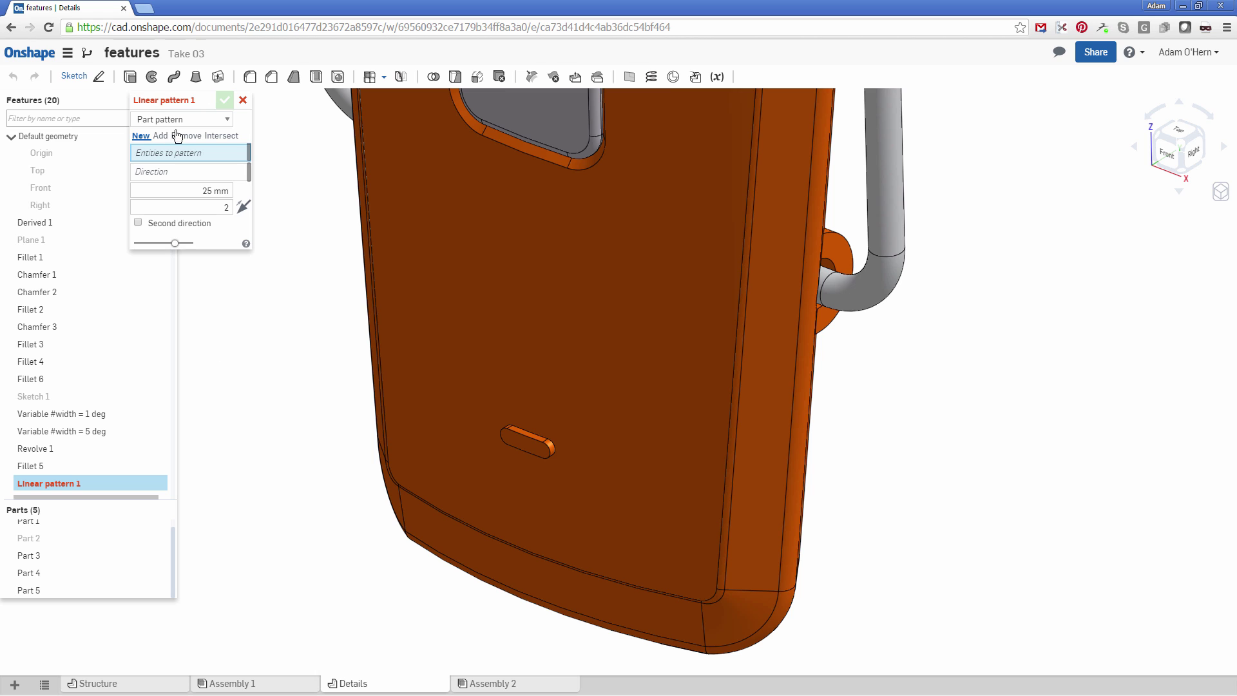
click(176, 122)
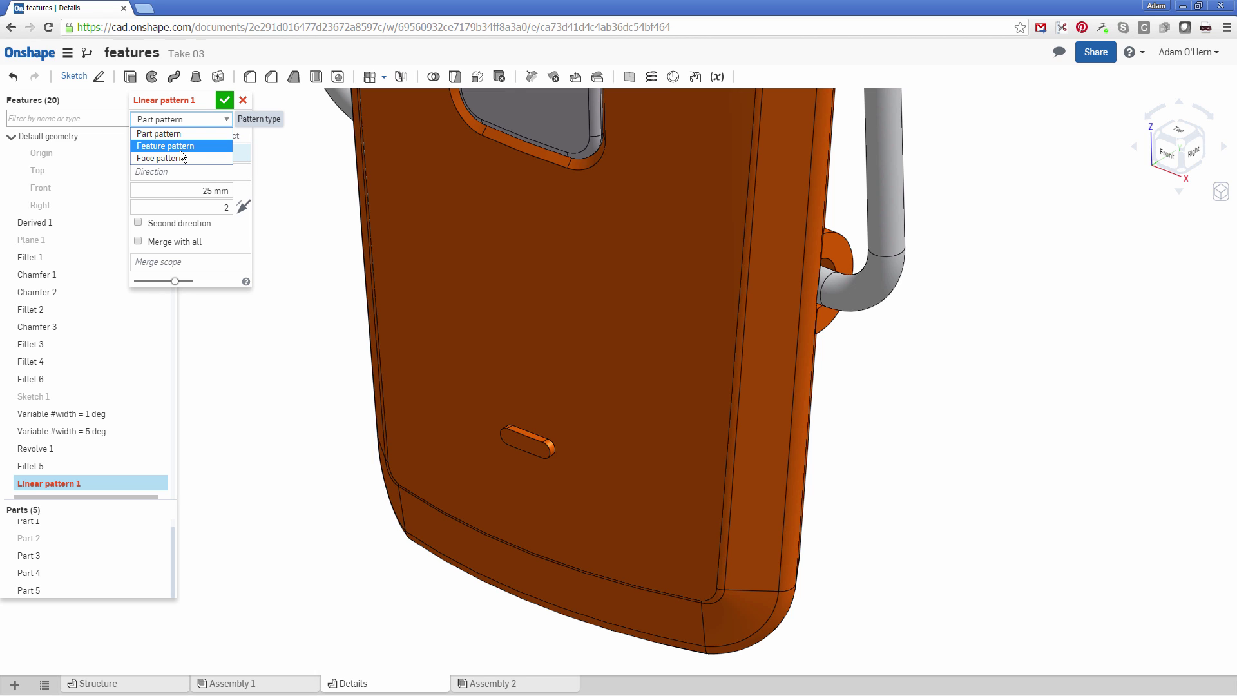
click(179, 148)
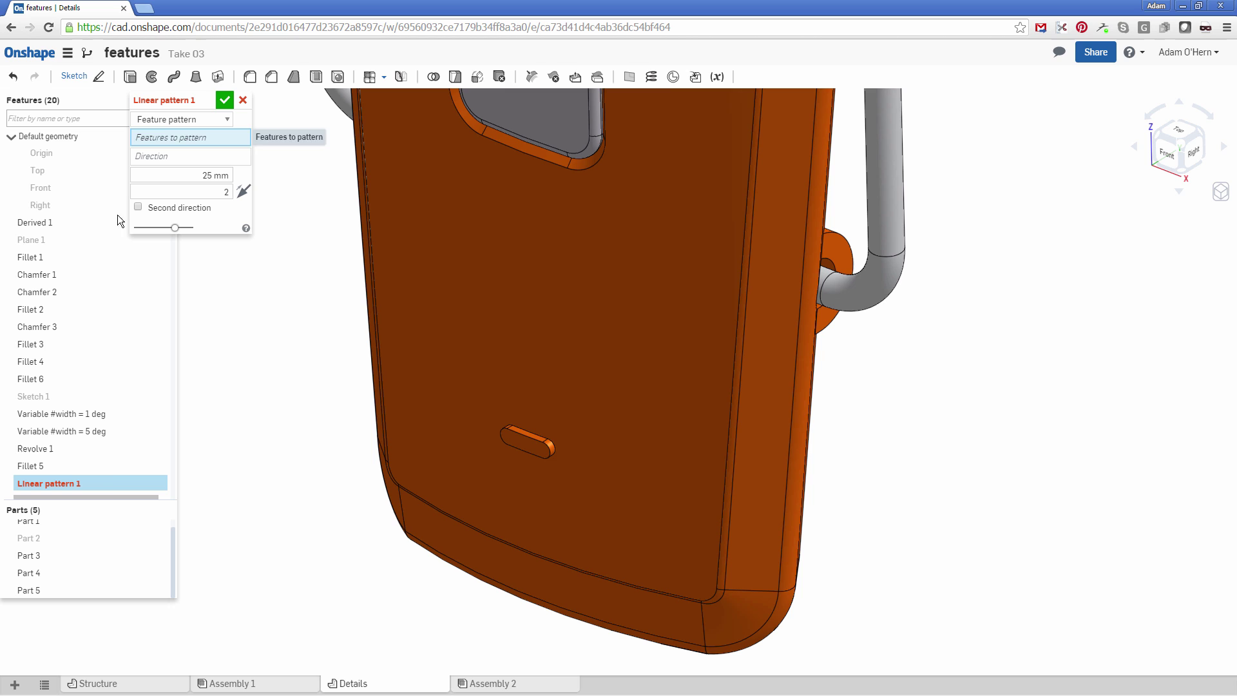
click(79, 430)
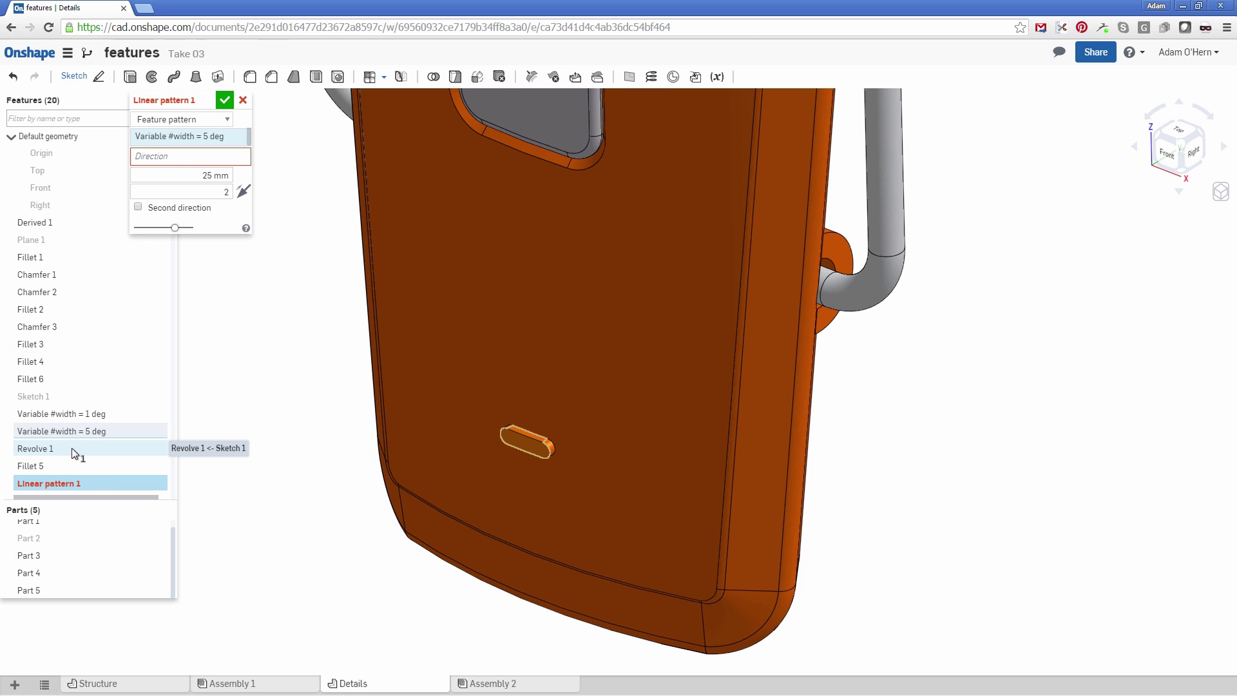
click(72, 449)
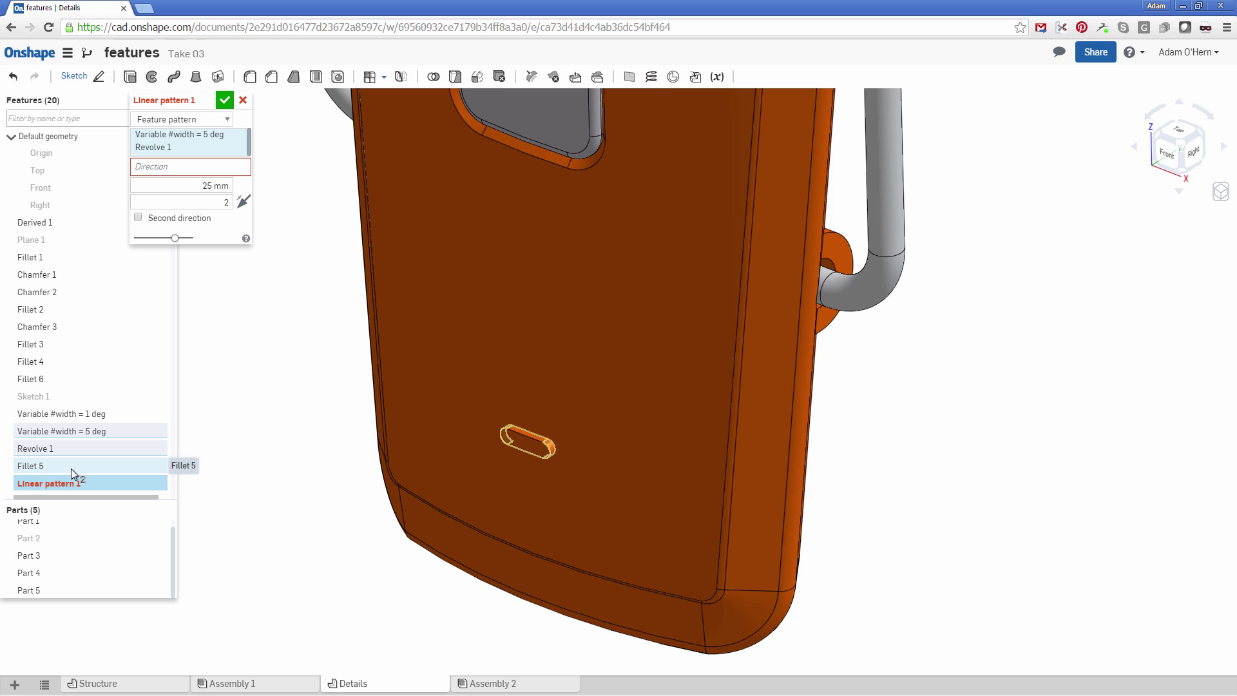
click(71, 469)
click(168, 180)
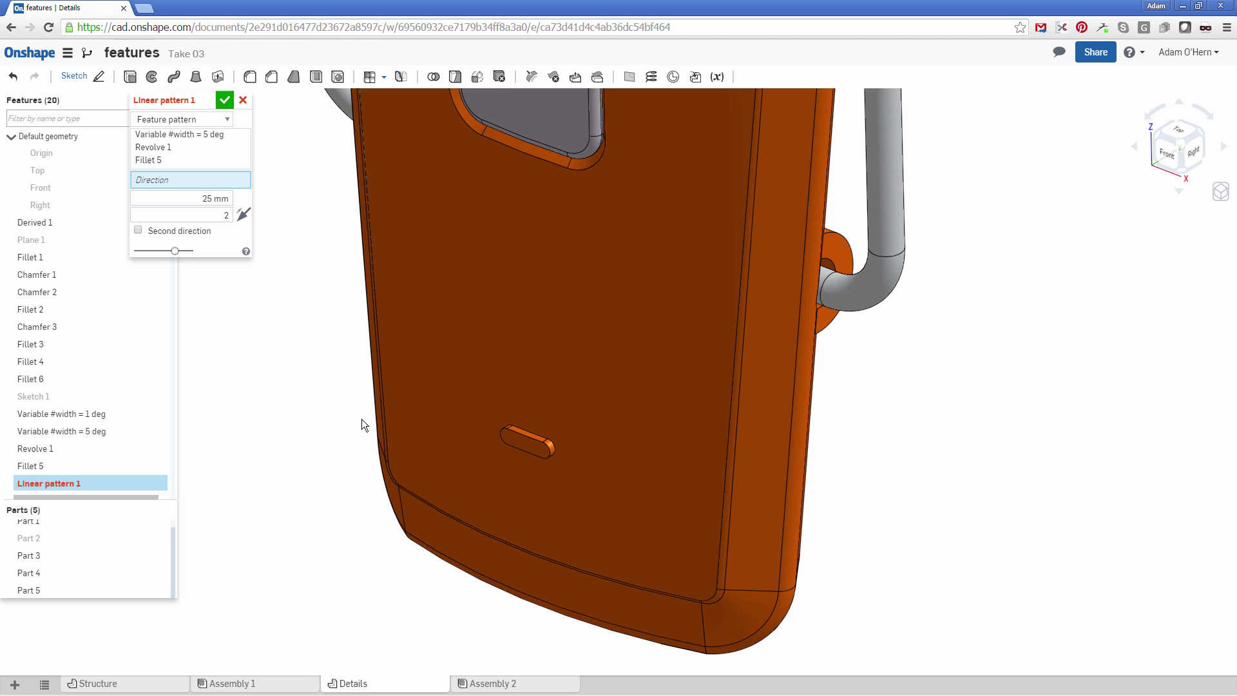
click(68, 176)
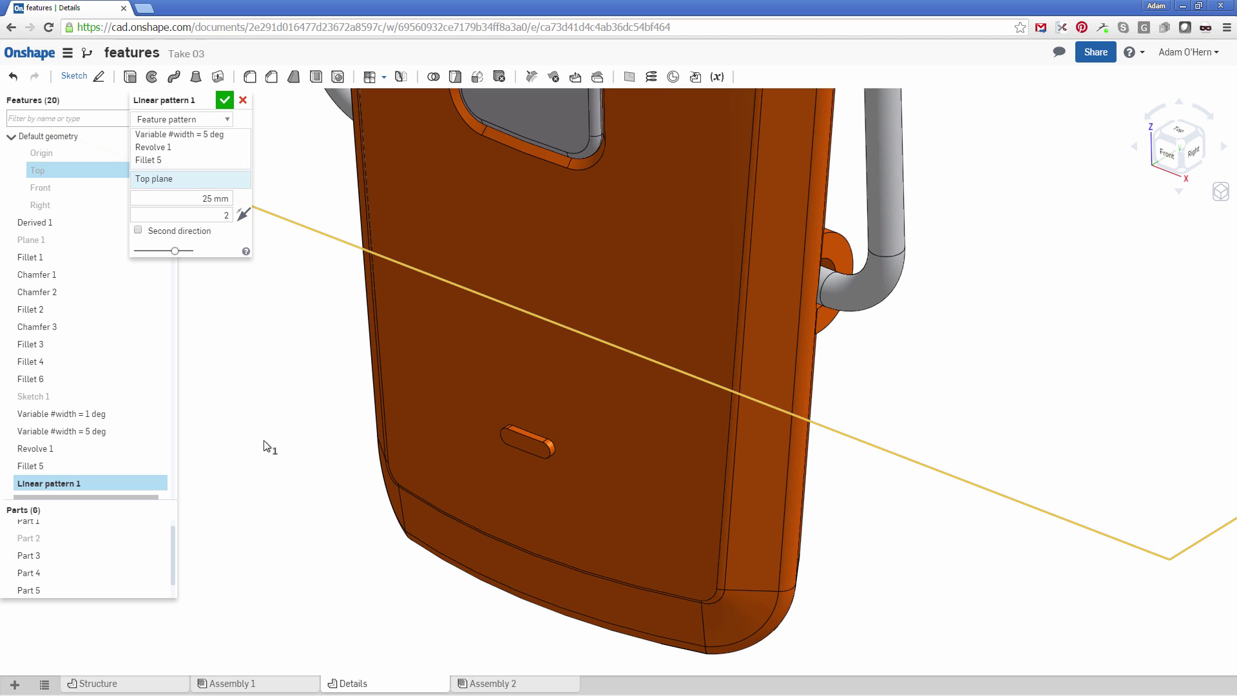
Set the pattern to 5 instances at 2 mm spacing, flip it upward, and accept
click(202, 214)
text(5)
key(shift+Tab)
text(2mm)
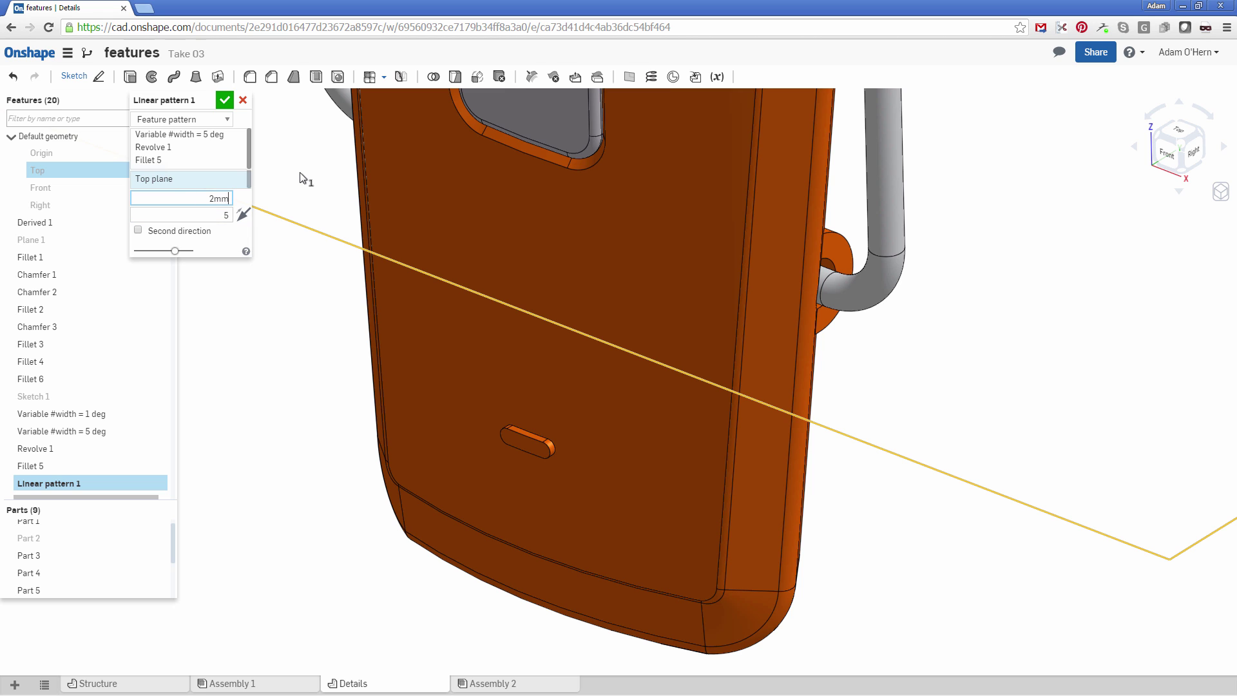
key(Tab)
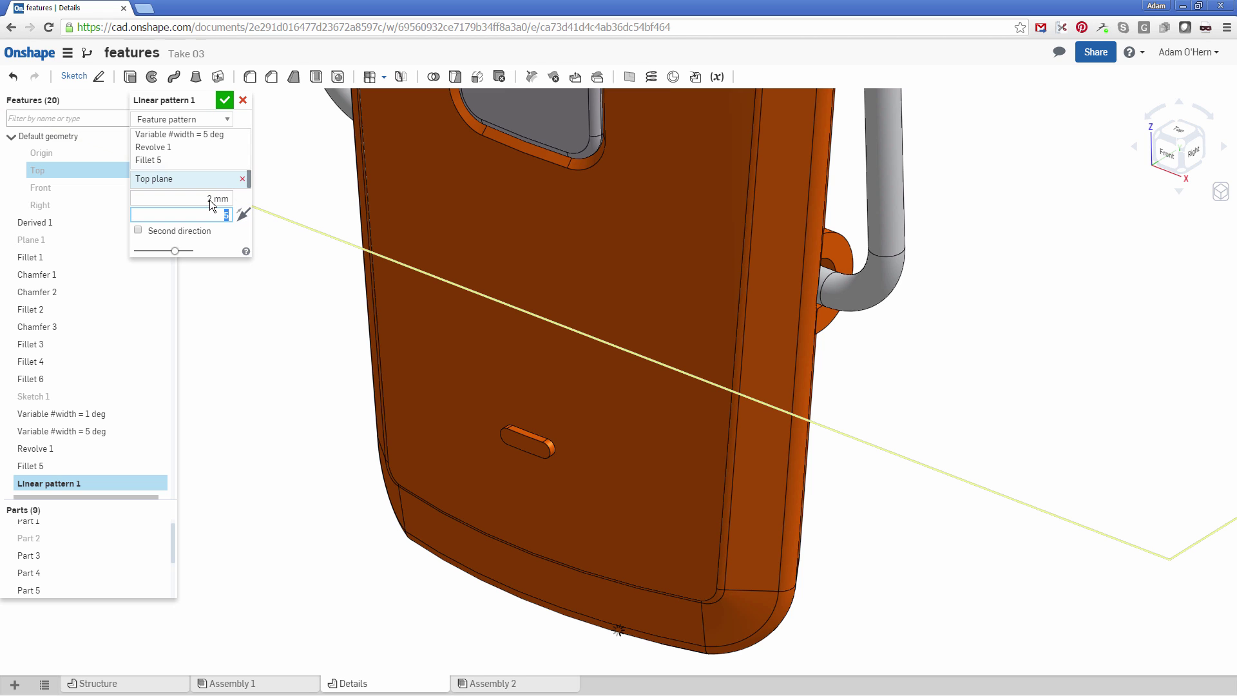
click(243, 218)
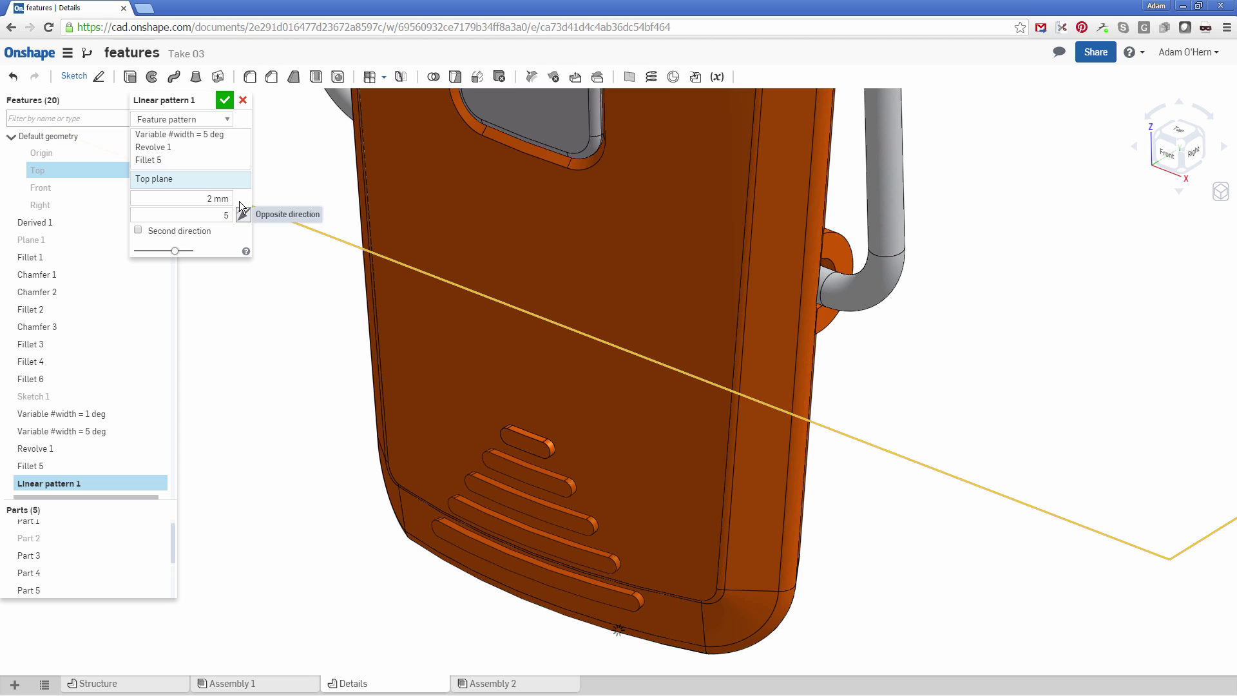
click(226, 99)
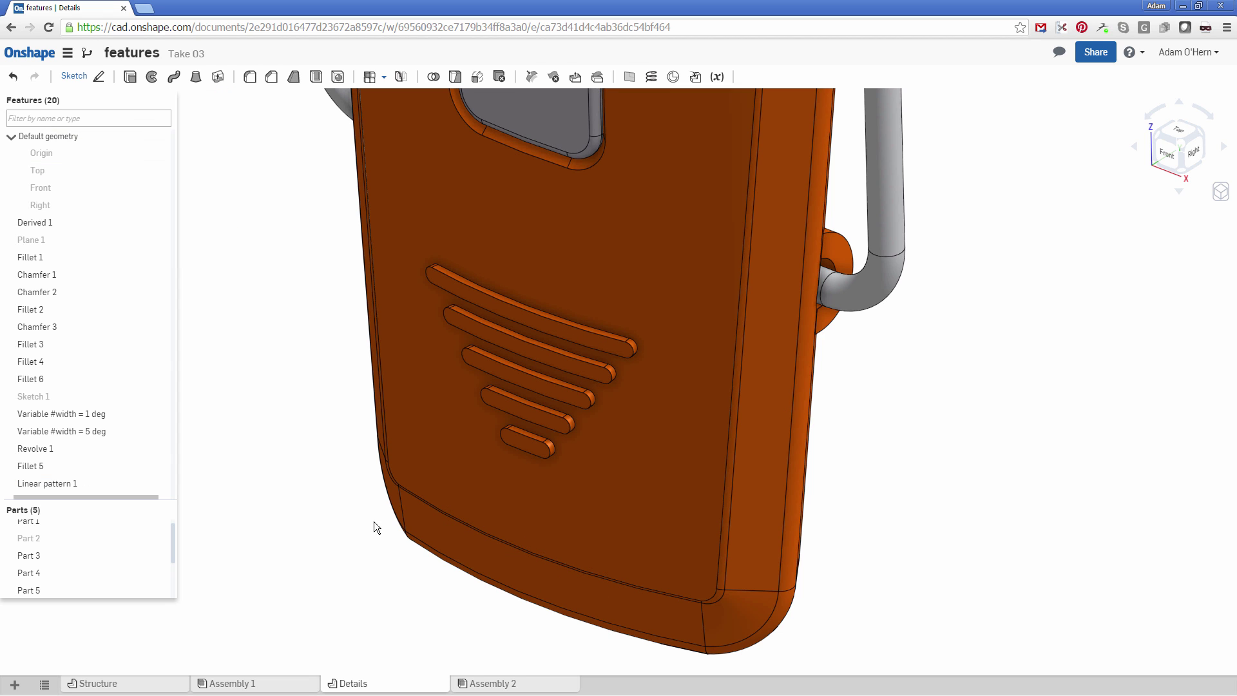
click(571, 461)
key(n)
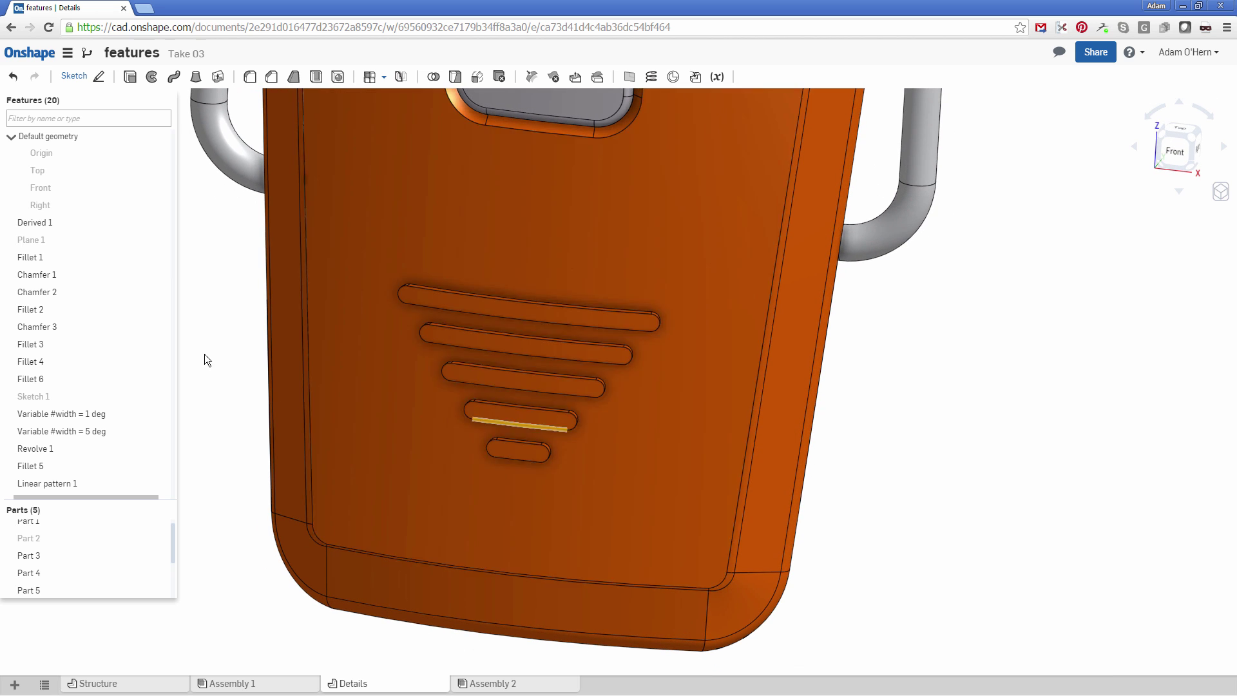
click(105, 420)
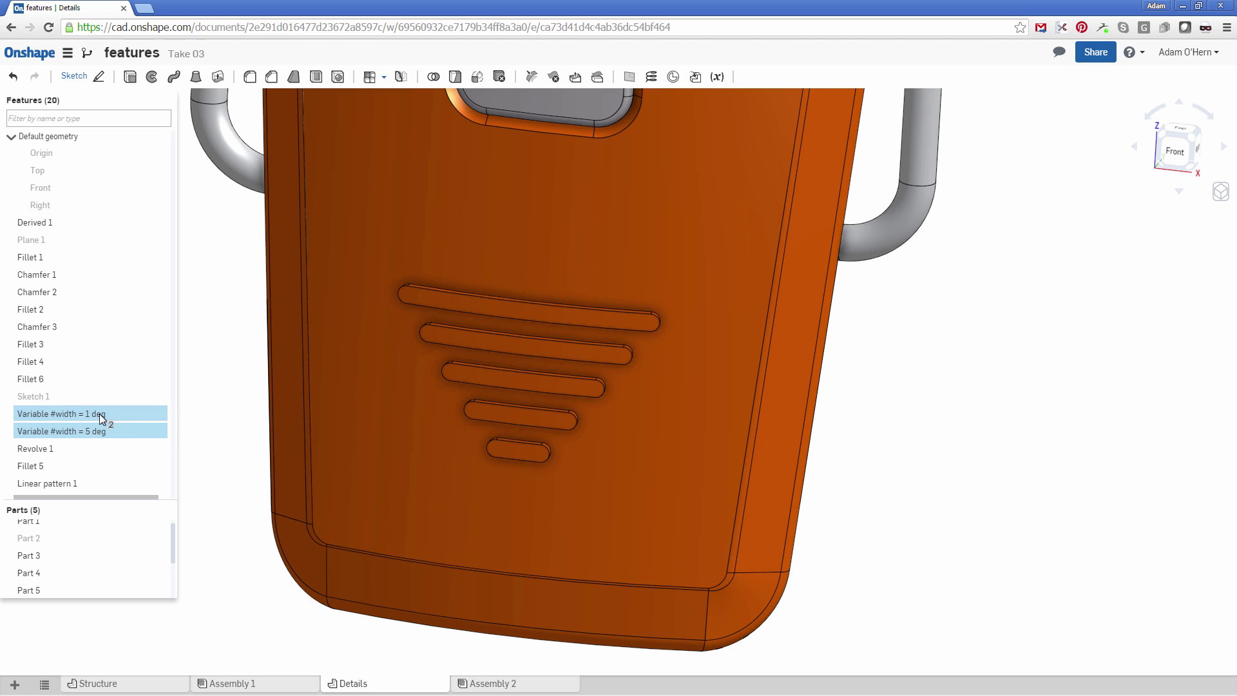
click(230, 433)
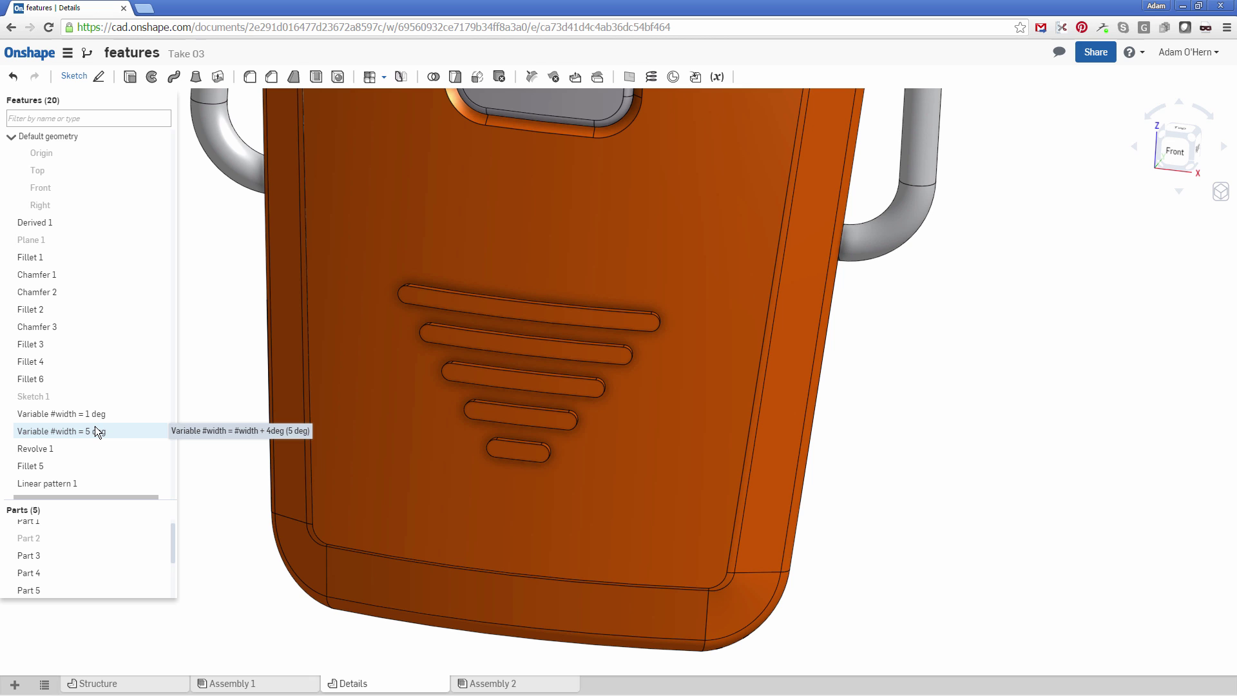
scroll(426, 328, down, 8)
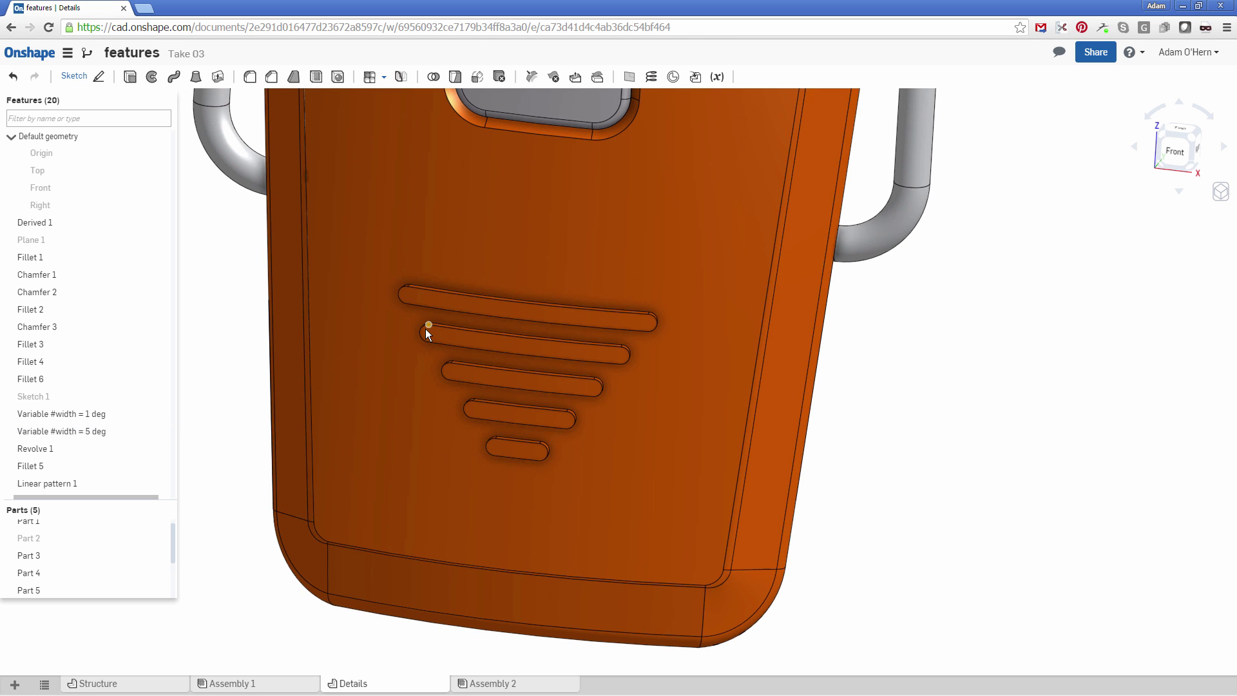
scroll(425, 328, up, 4)
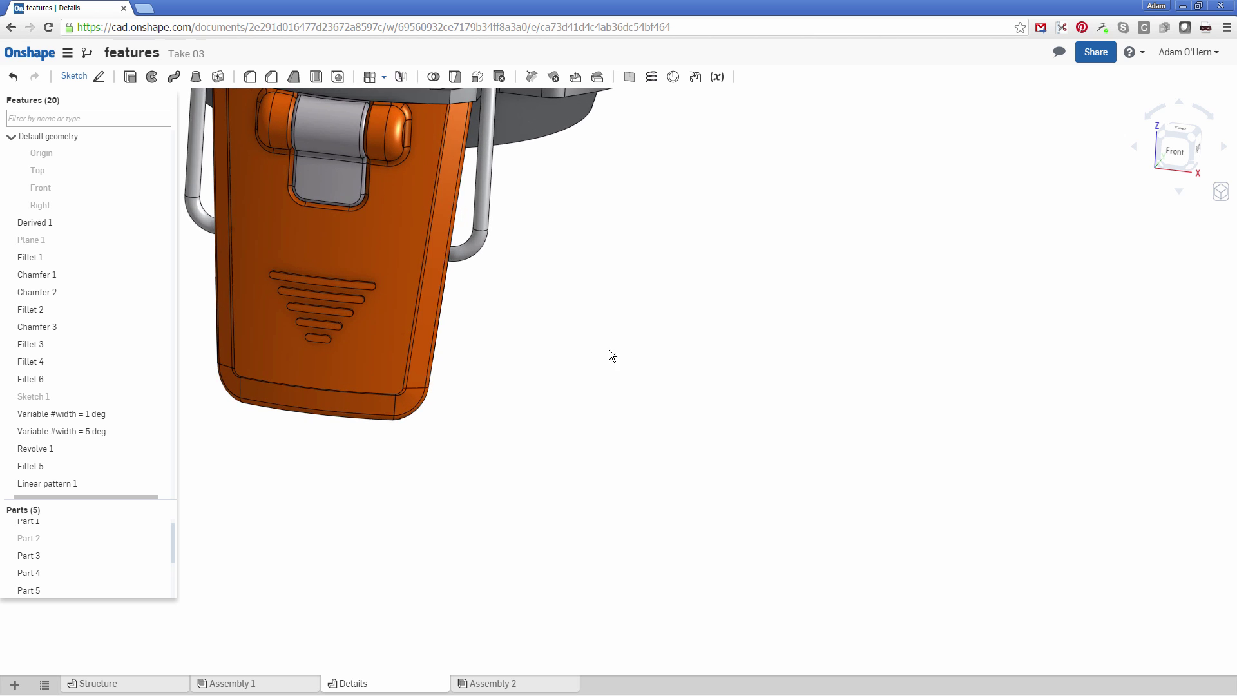
middle_drag(631, 356, 810, 469)
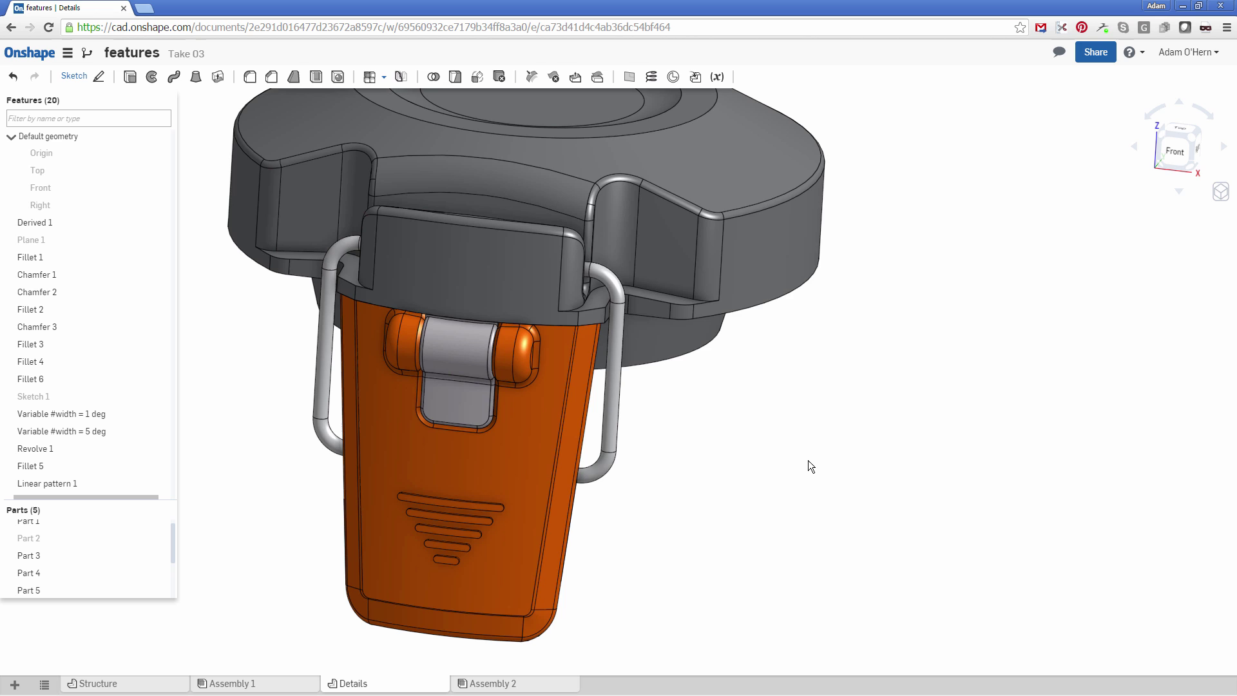
key(shift+7)
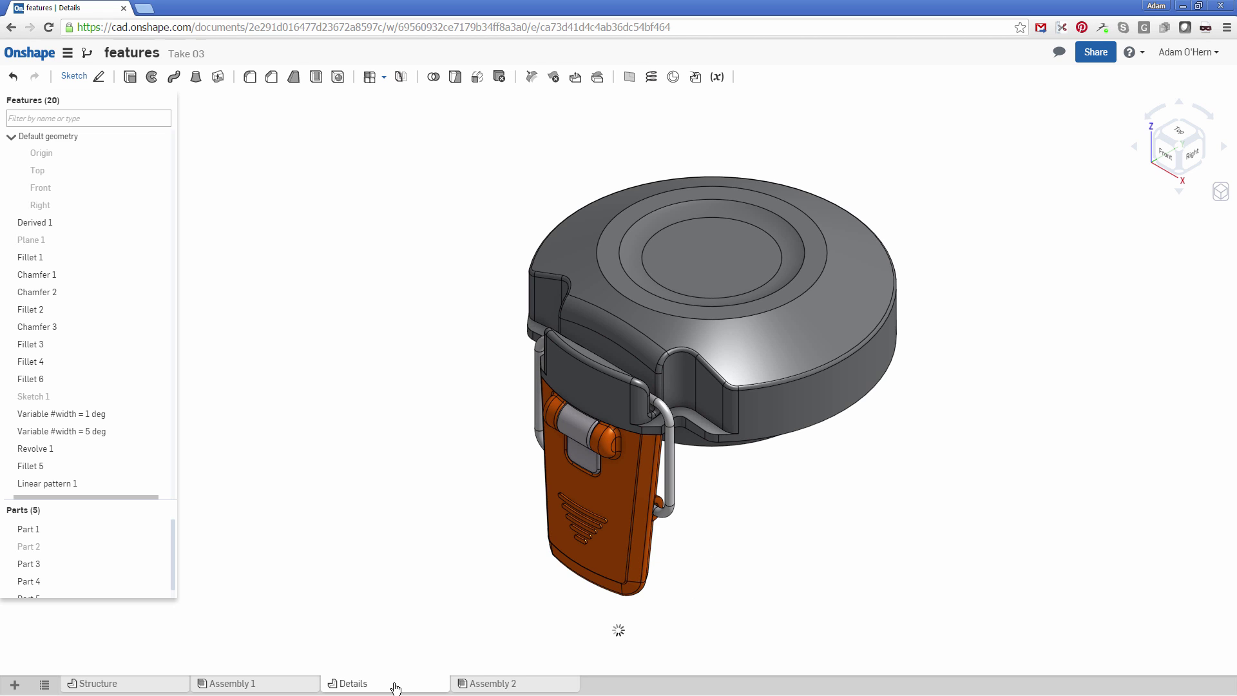
In Assembly 2, insert Details Parts 1, 3, 4 and 5: lid, wire frame, hinge block, orange latch
click(514, 678)
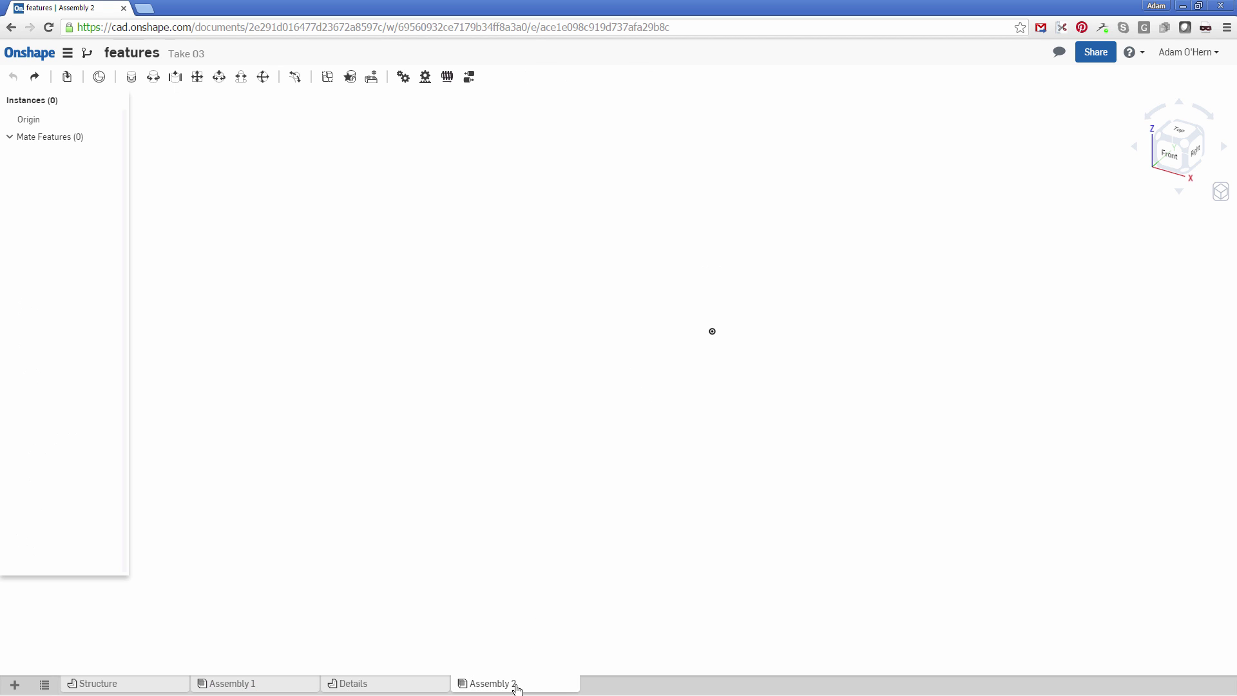
click(67, 76)
click(219, 203)
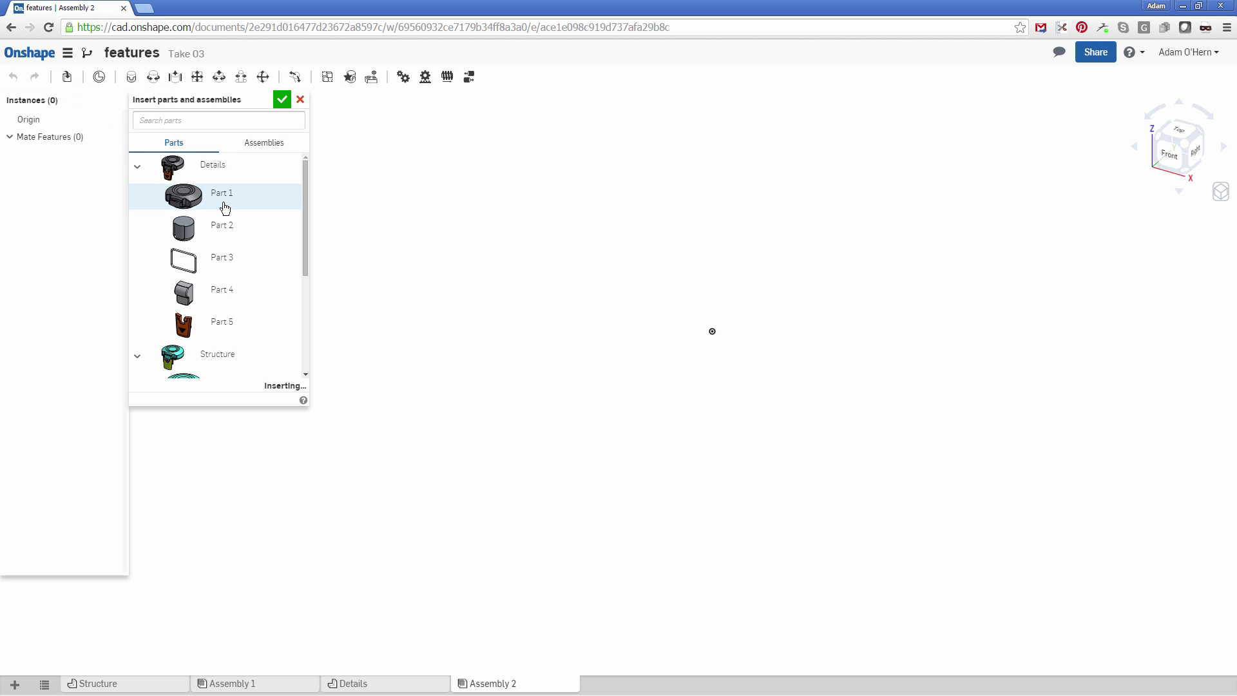
click(236, 267)
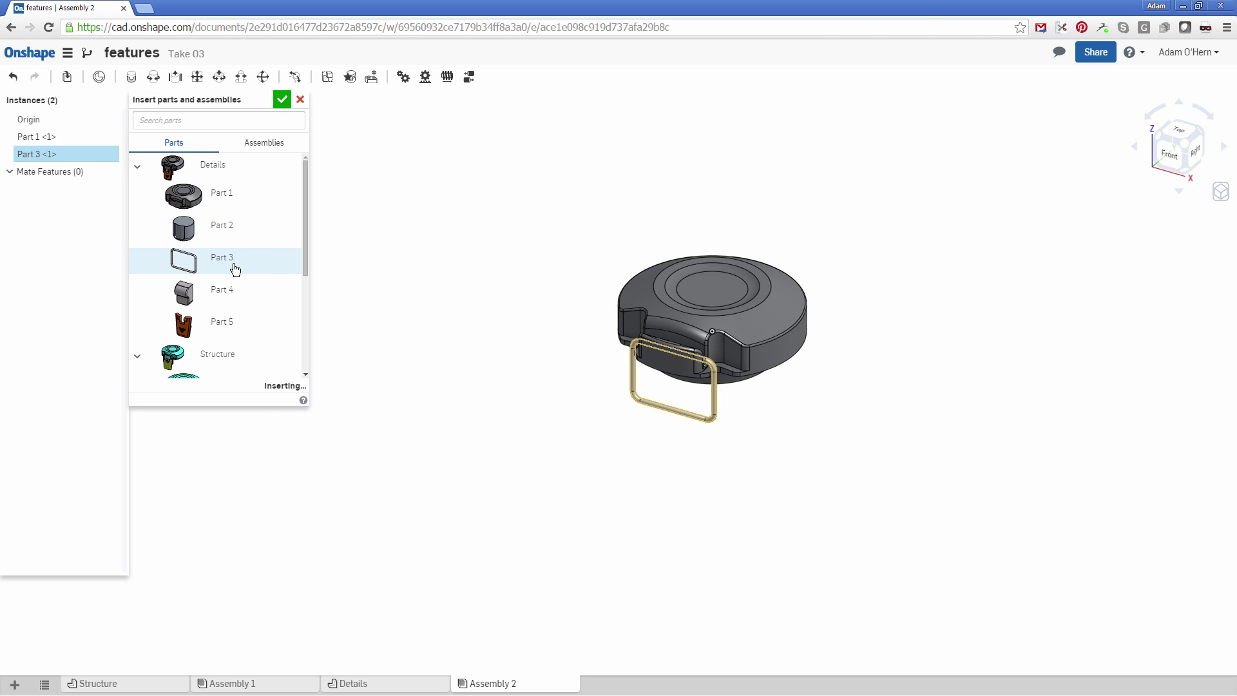
click(239, 298)
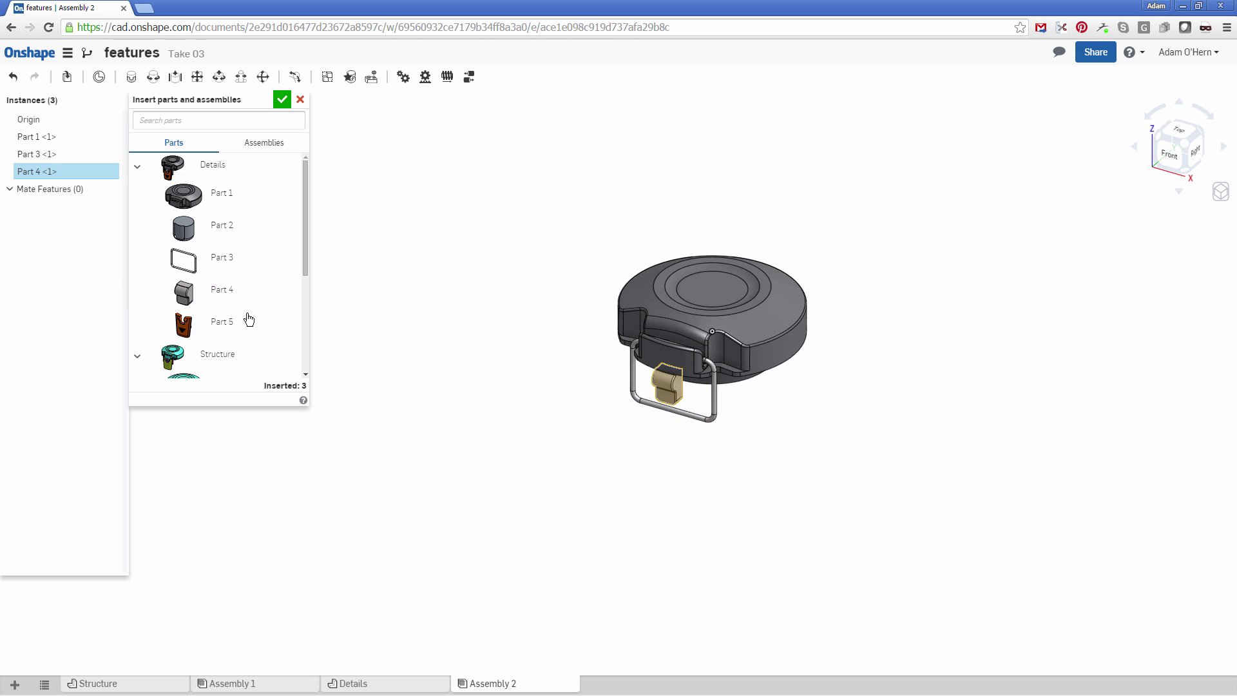
click(244, 326)
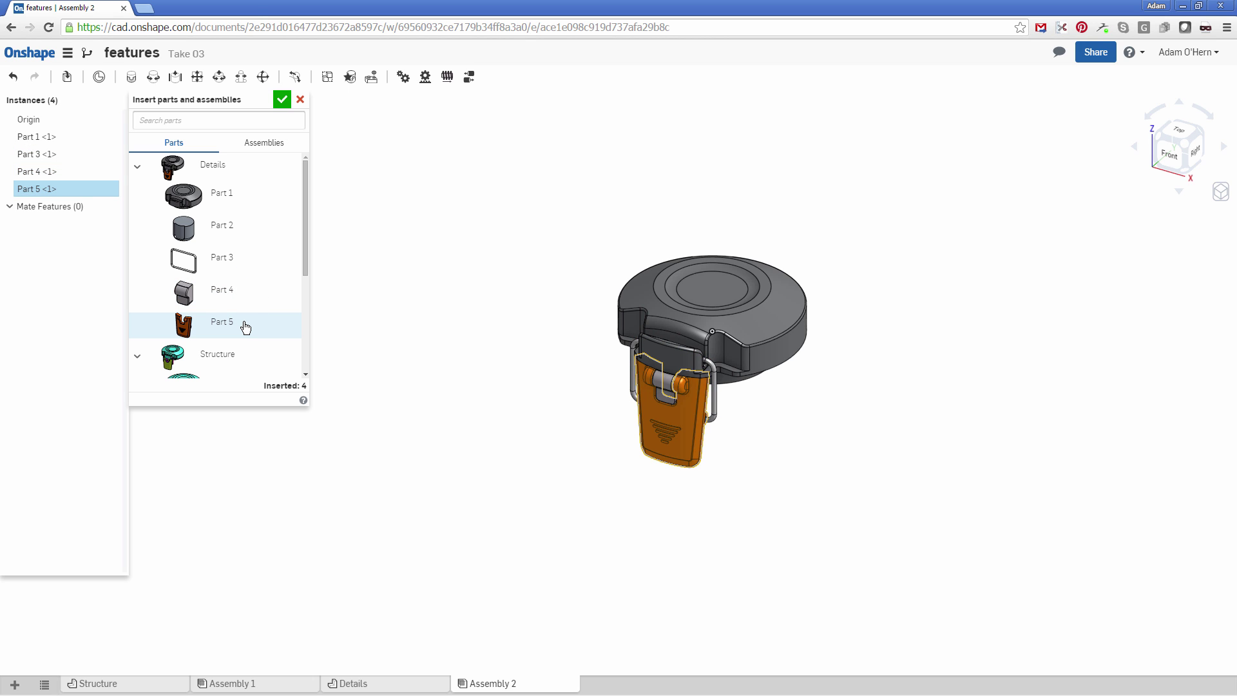
click(284, 99)
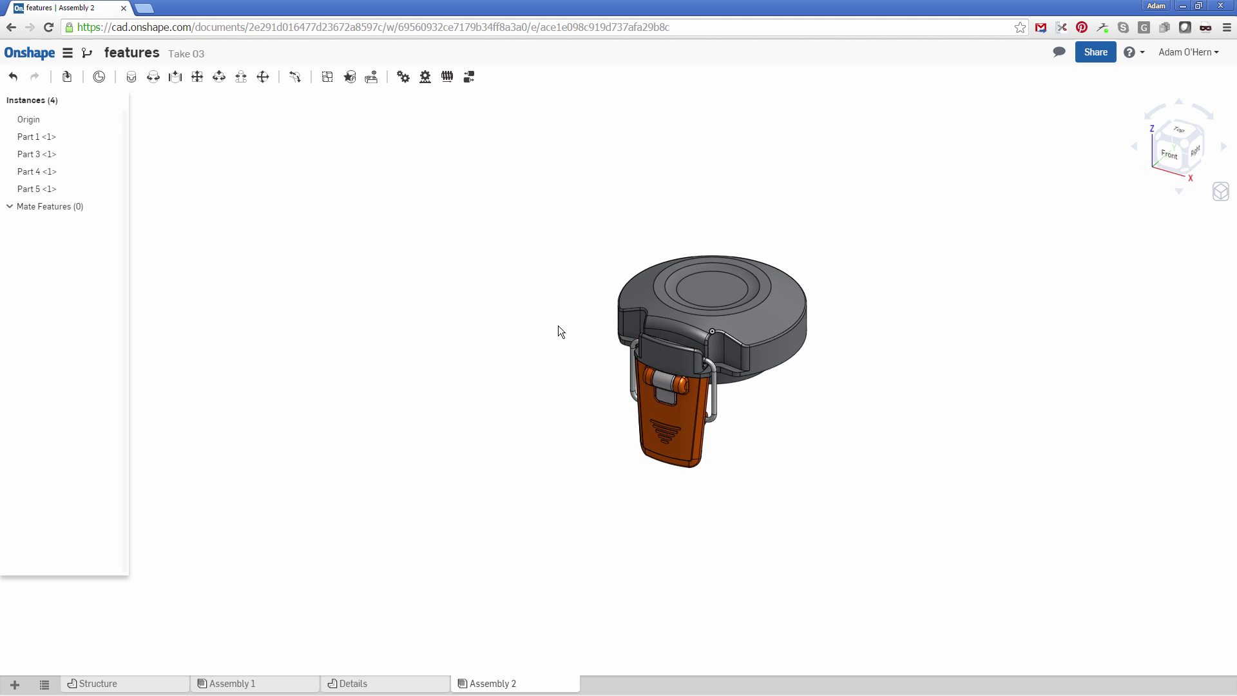
Drag the orange latch down-left and the wire loop up-left, away from the cap
scroll(724, 458, up, 5)
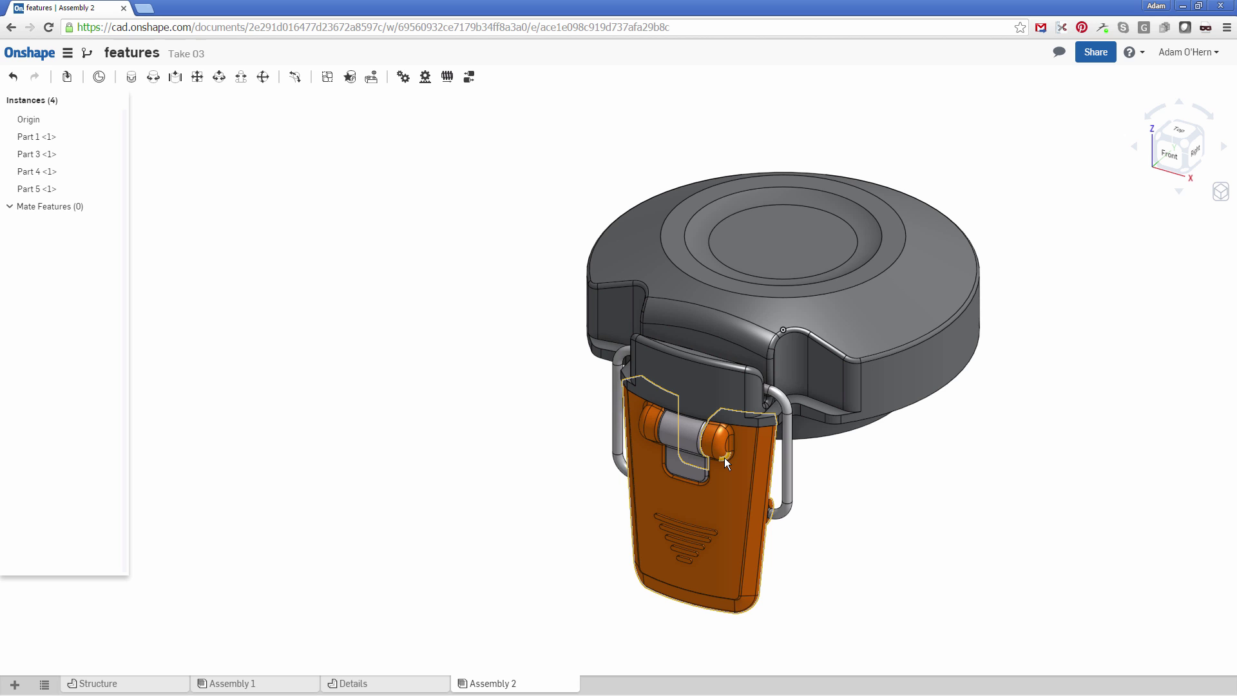
key(Left)
key(Left)
key(Left)
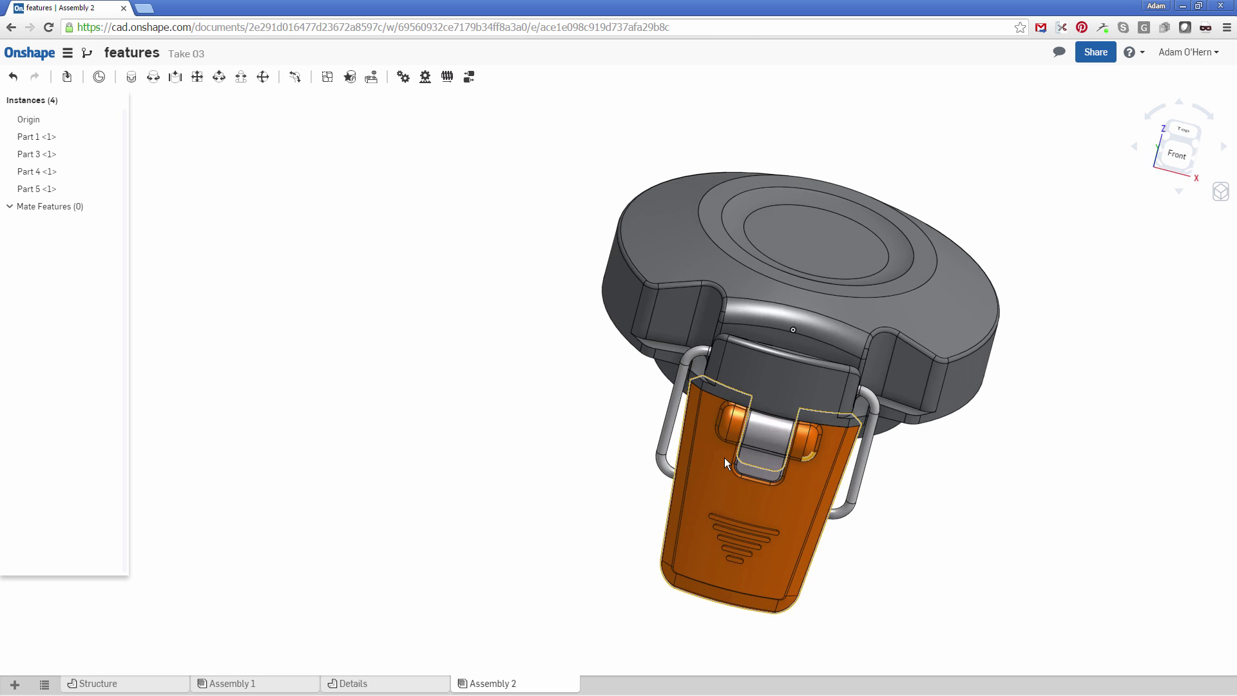
key(Up)
key(Up)
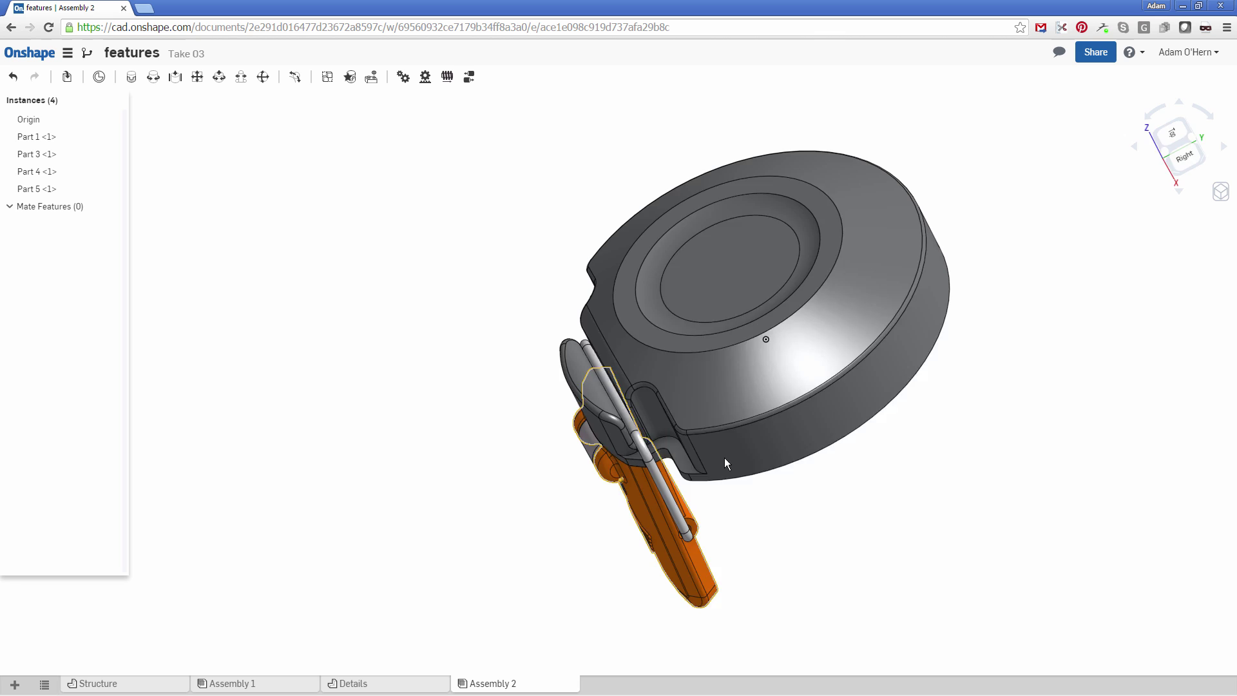
key(Down)
key(Down)
right_drag(739, 428, 704, 496)
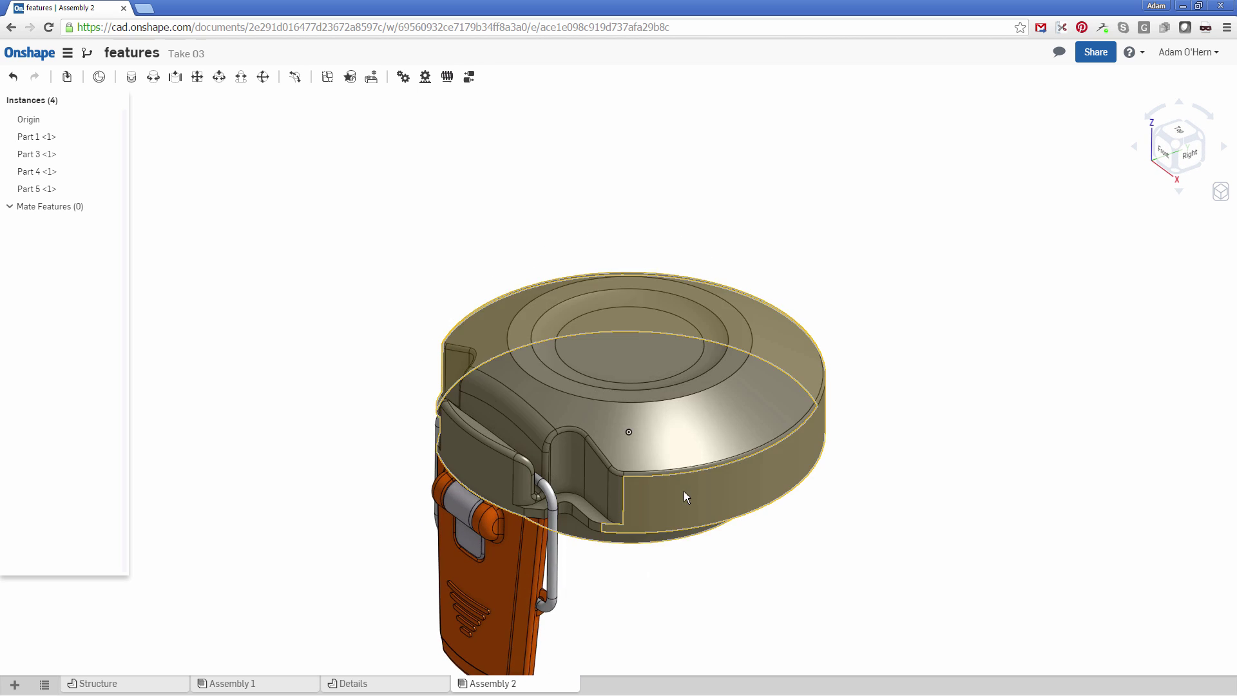
middle_drag(683, 491, 809, 334)
drag(612, 430, 384, 523)
drag(664, 436, 474, 377)
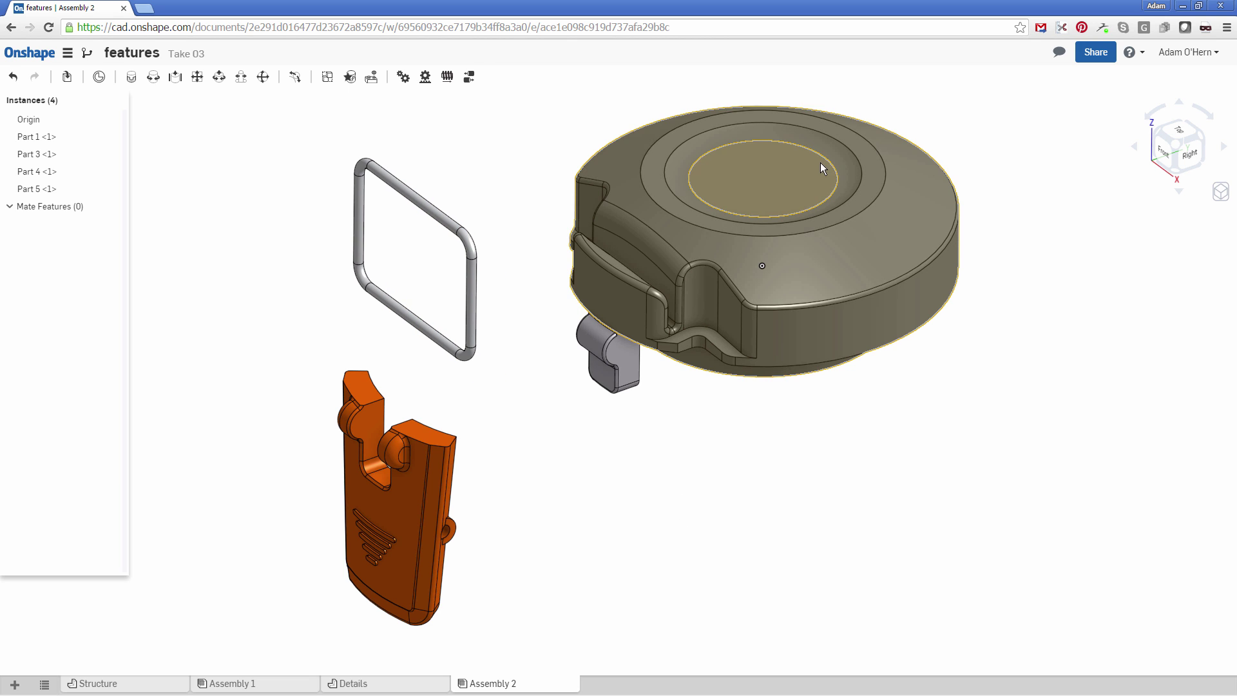
Apply Fix to the cap and the small grey hinge block, then view the latch
right_click(799, 260)
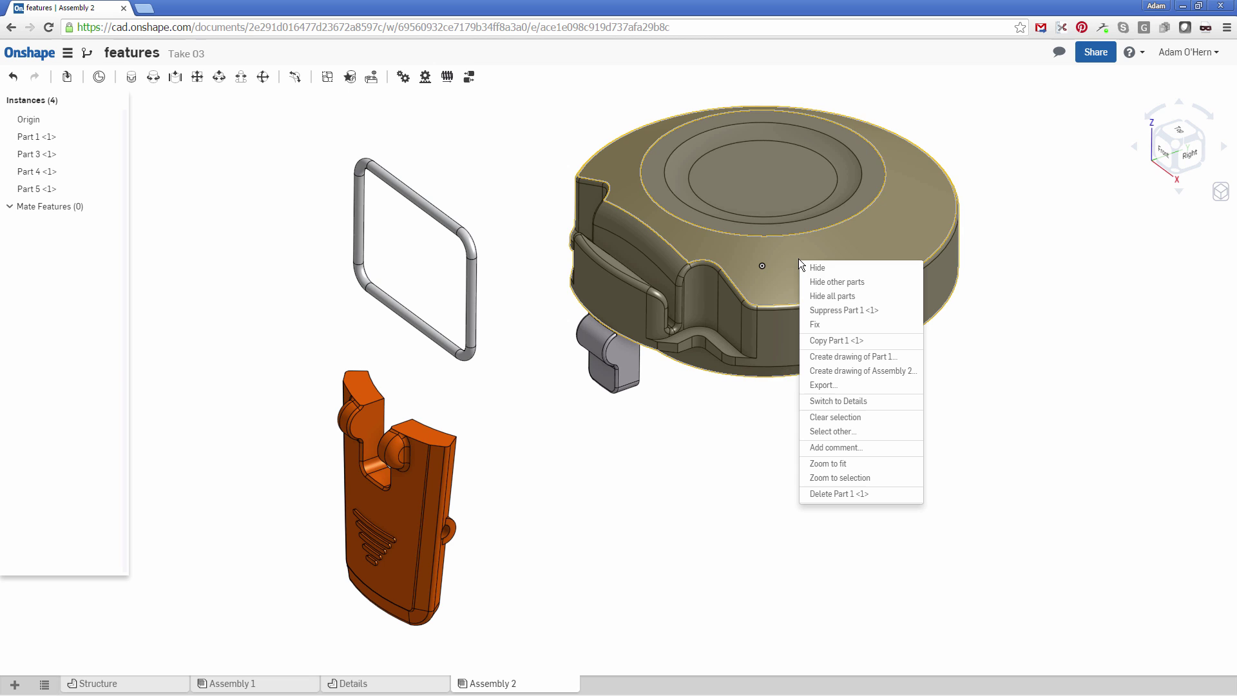
click(819, 325)
right_click(596, 345)
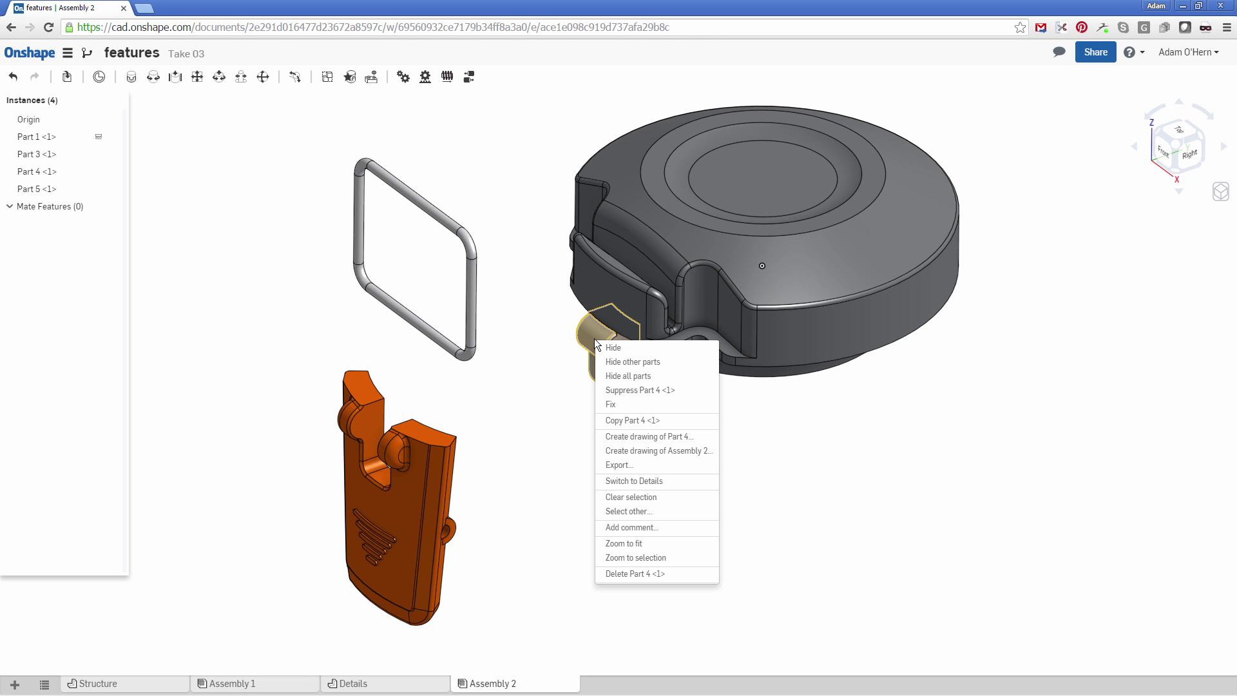
click(625, 406)
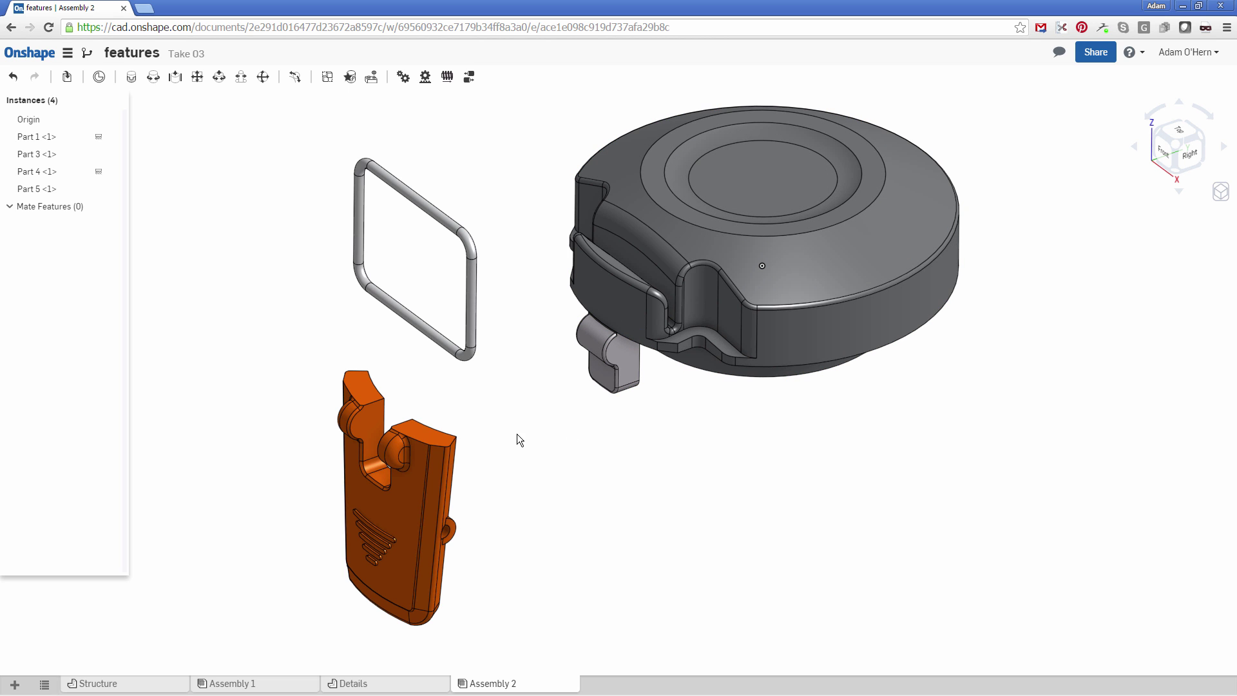
mouse_move(534, 435)
right_down()
mouse_move(606, 424)
mouse_move(567, 420)
mouse_move(569, 405)
mouse_move(564, 416)
right_up()
scroll(405, 374, up, 5)
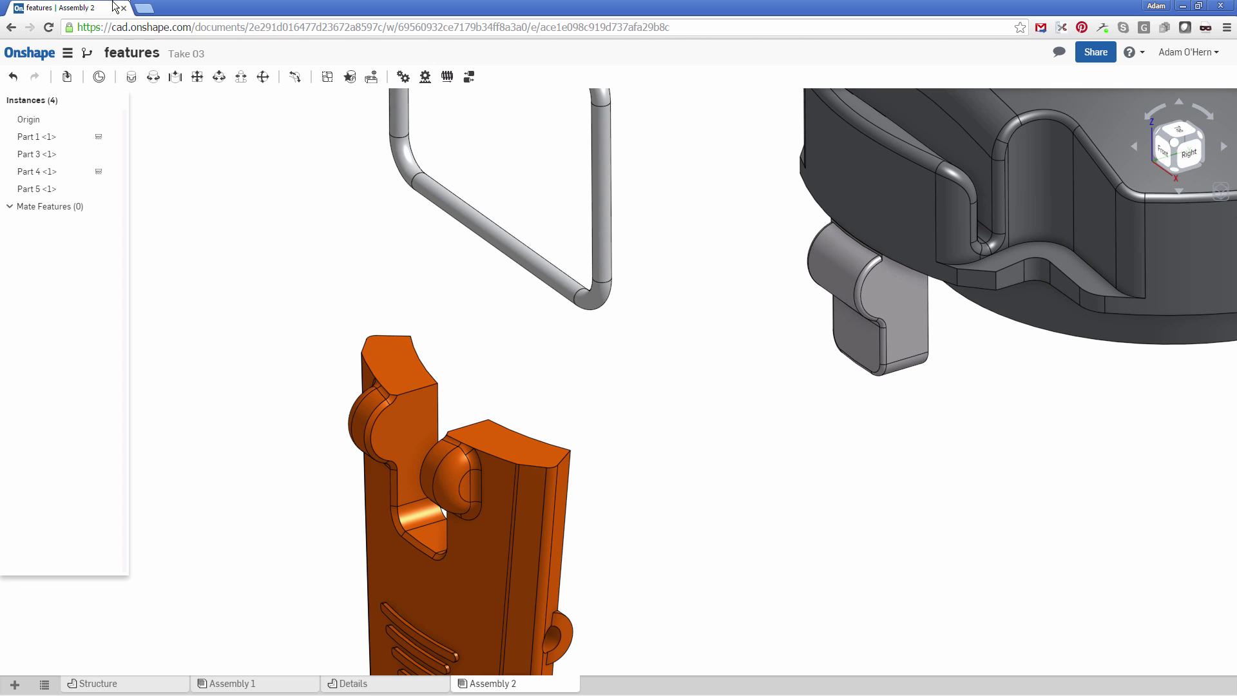
Start a revolute mate between the latch's hinge knuckle and the grey block's boss
click(154, 78)
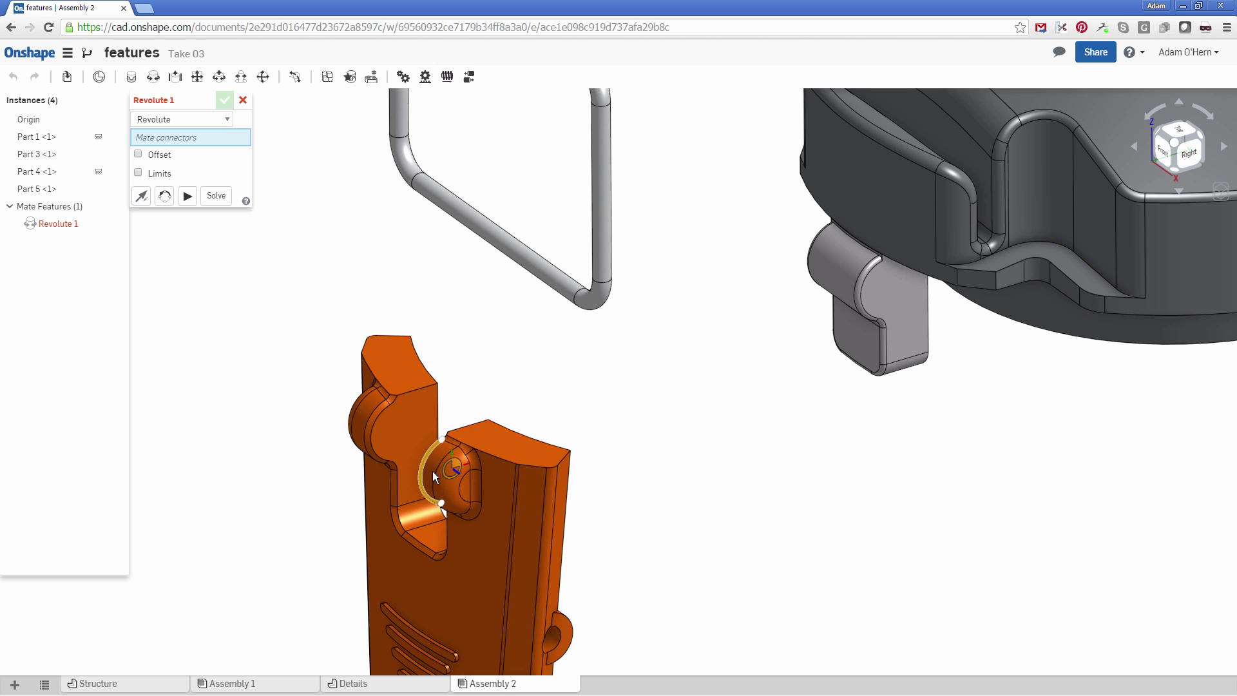
scroll(430, 474, up, 5)
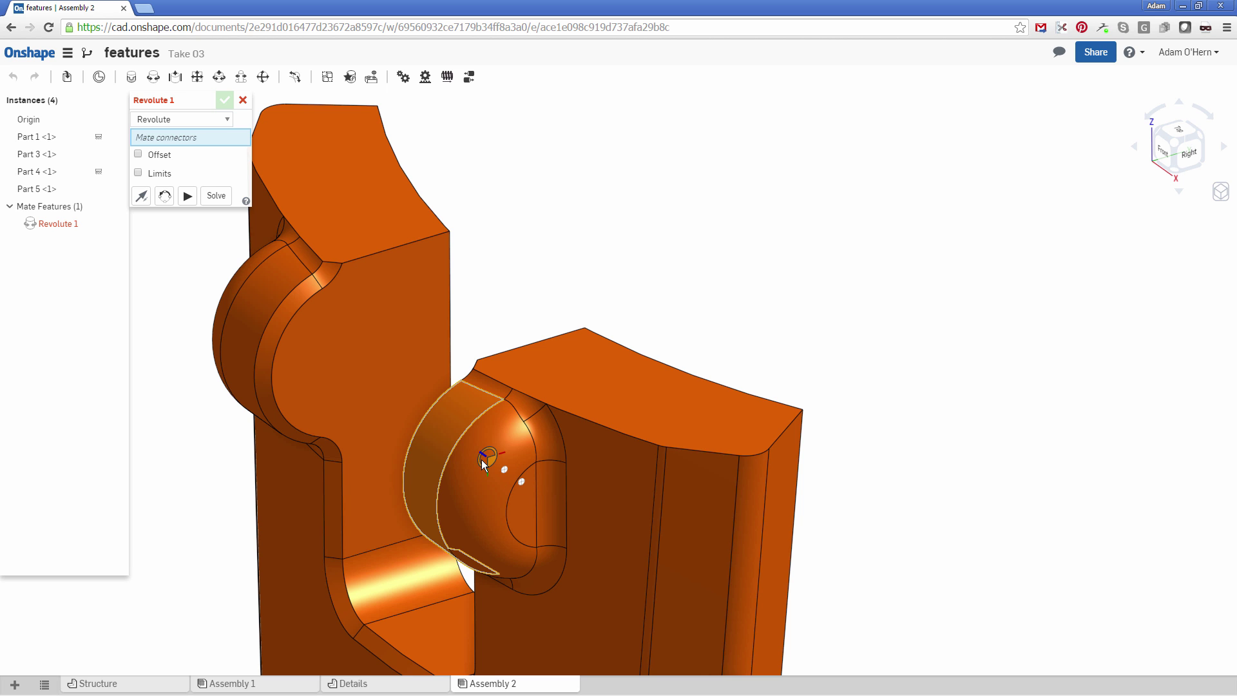
click(484, 458)
scroll(692, 492, down, 3)
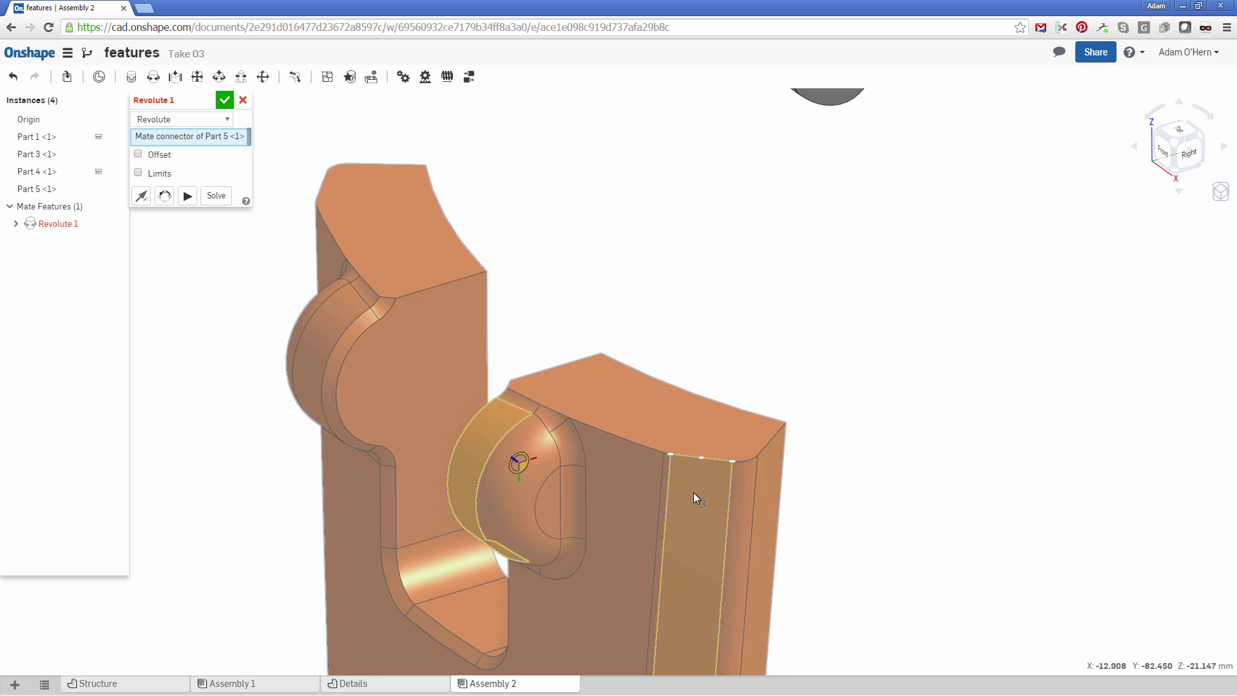
scroll(693, 492, down, 3)
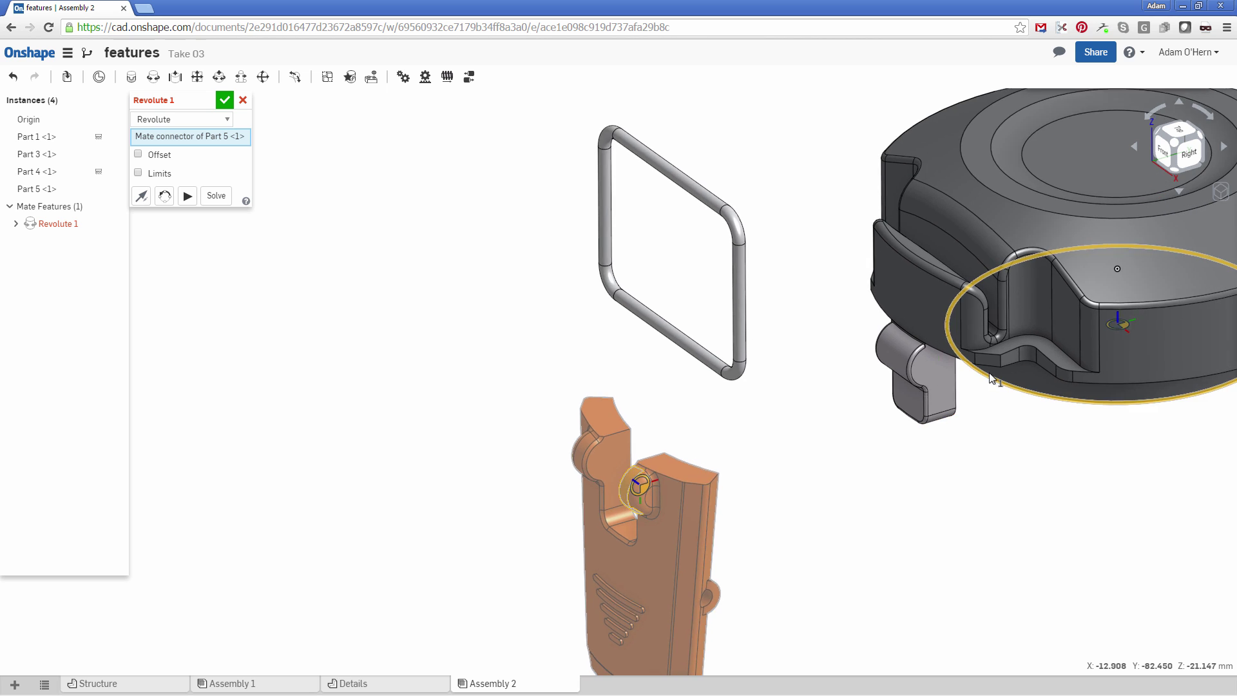
scroll(989, 372, up, 3)
scroll(988, 373, up, 1)
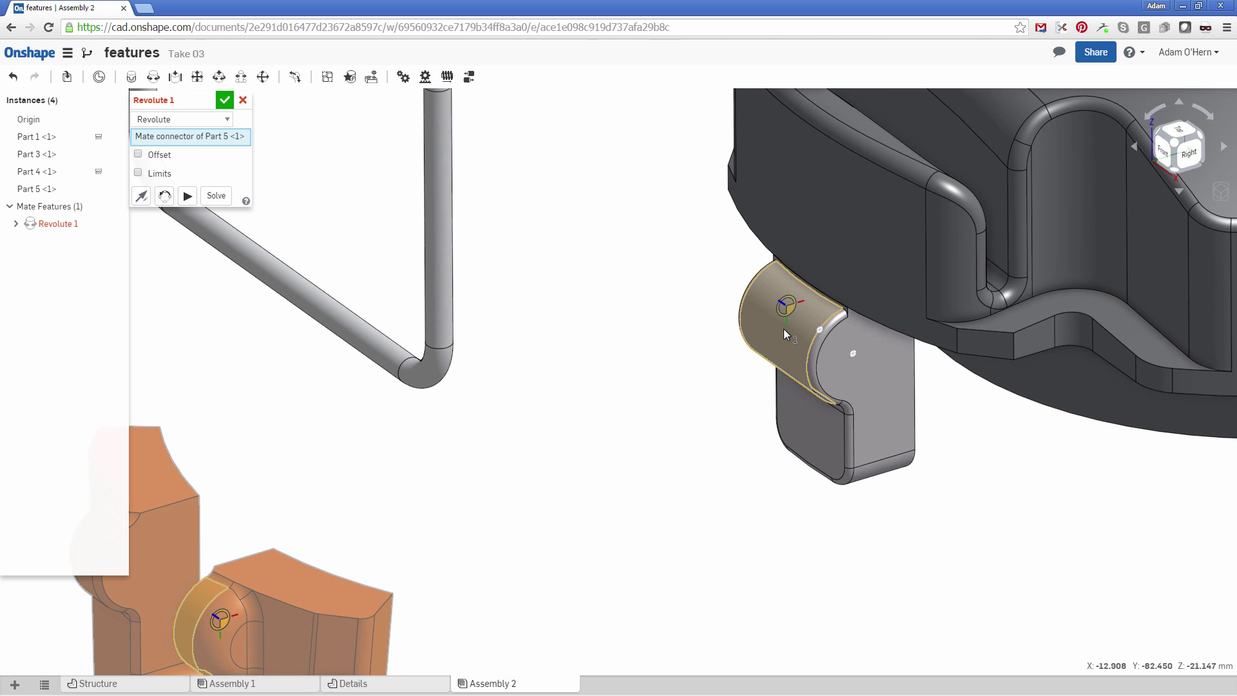
click(855, 353)
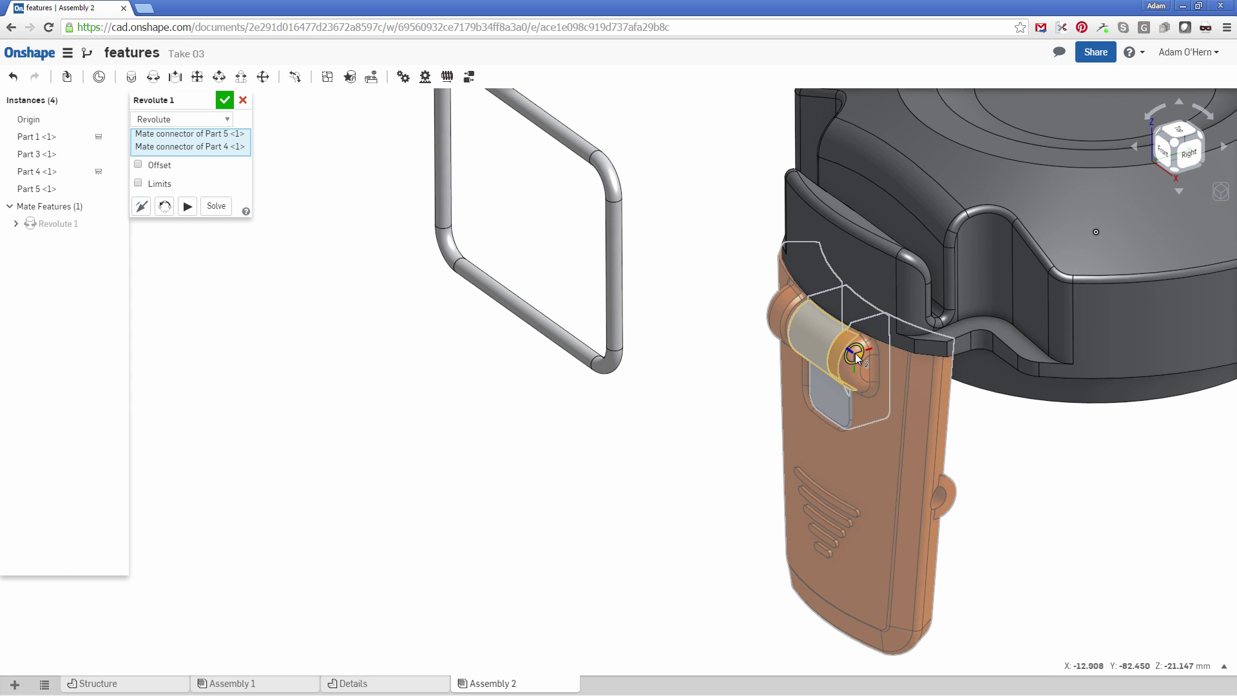
Limit the hinge to 0–150 deg, preview the swing, and accept Revolute 1
click(138, 184)
click(172, 203)
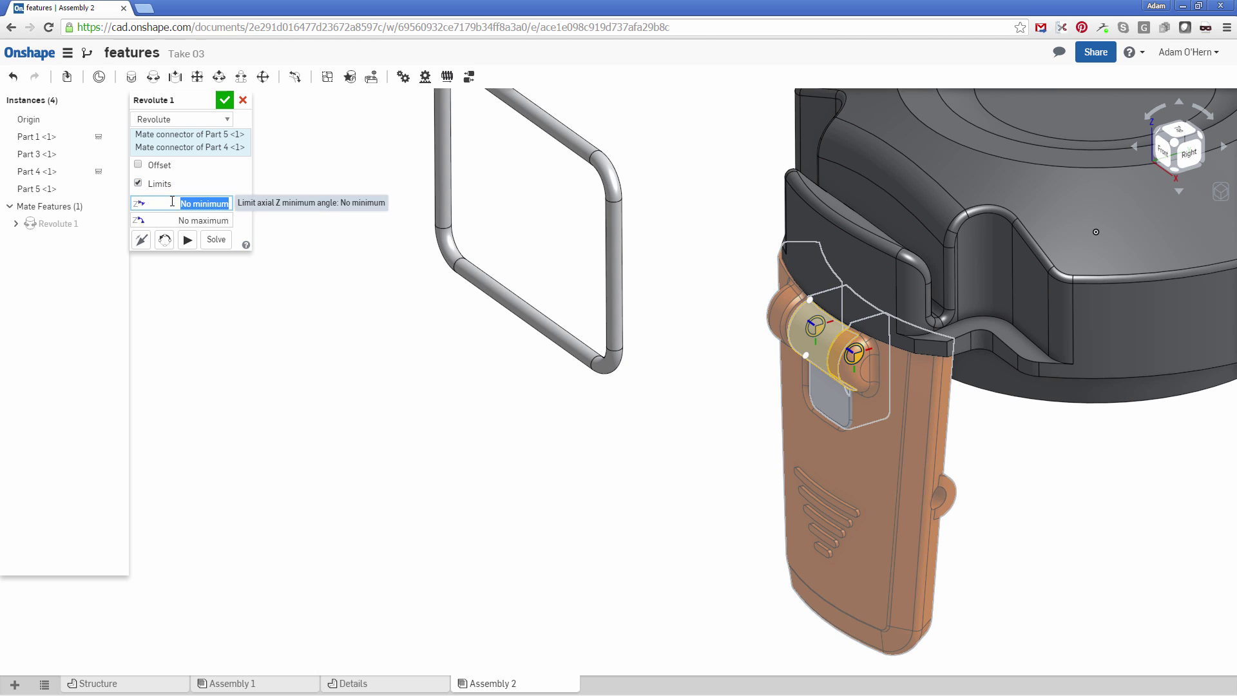
text(0)
key(Tab)
text(150)
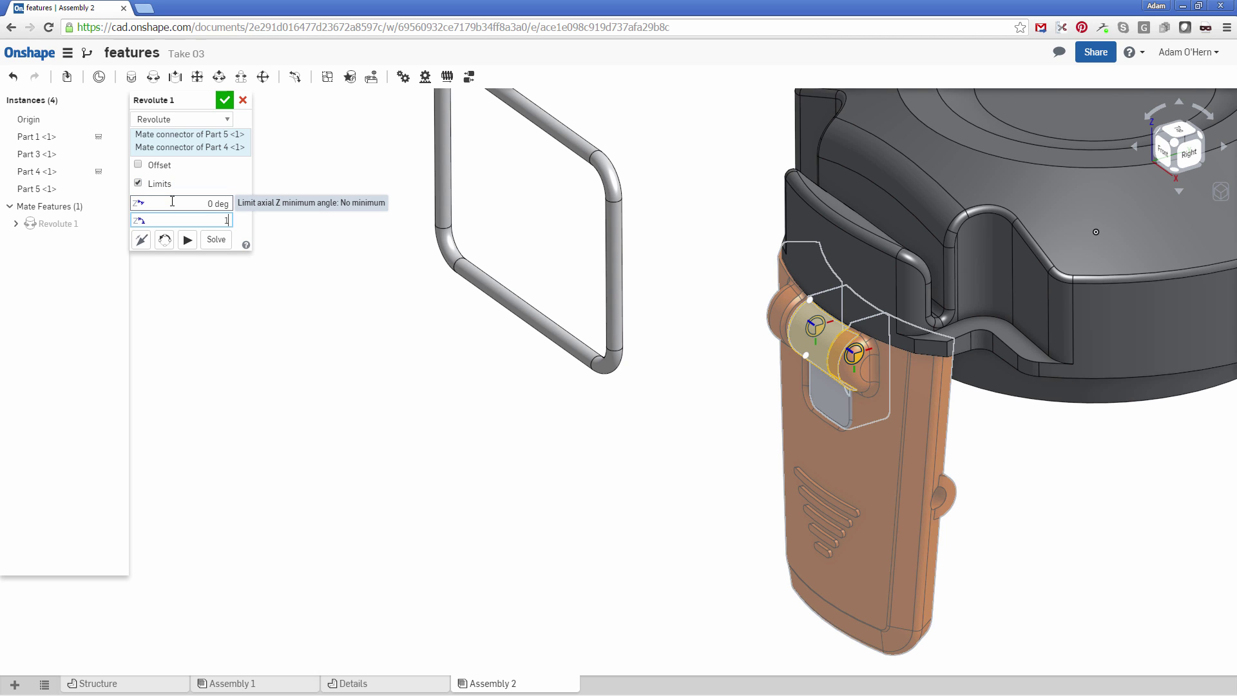
click(187, 240)
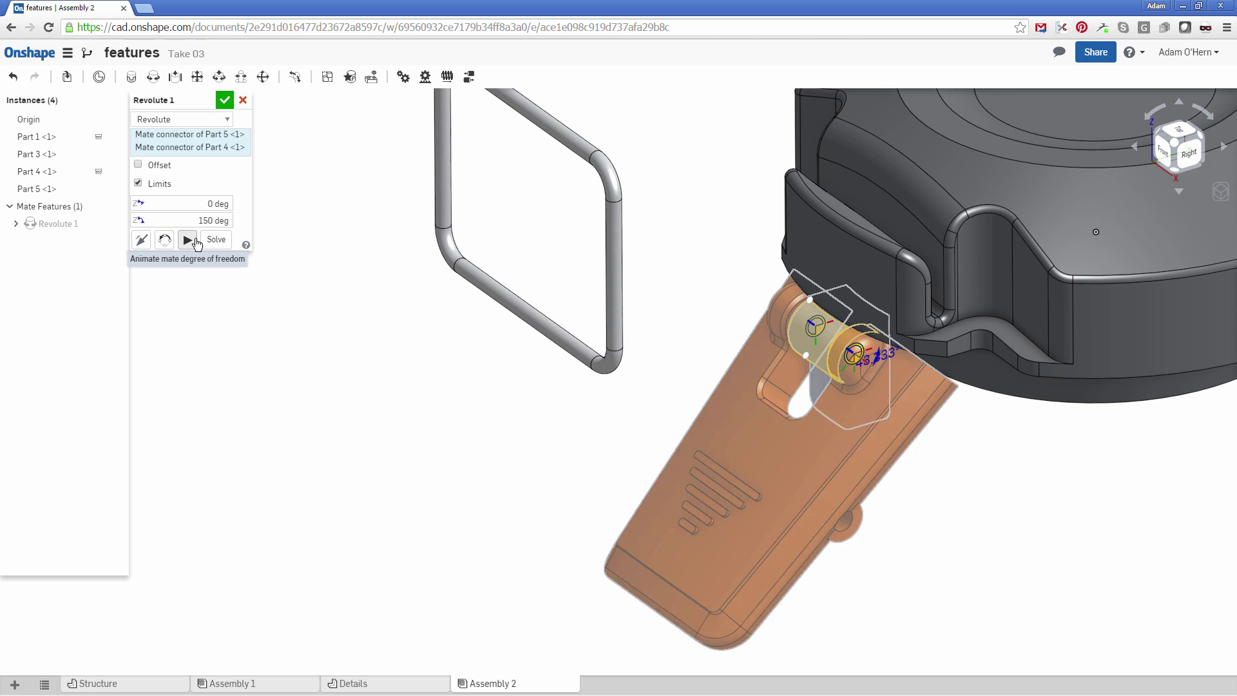
click(223, 101)
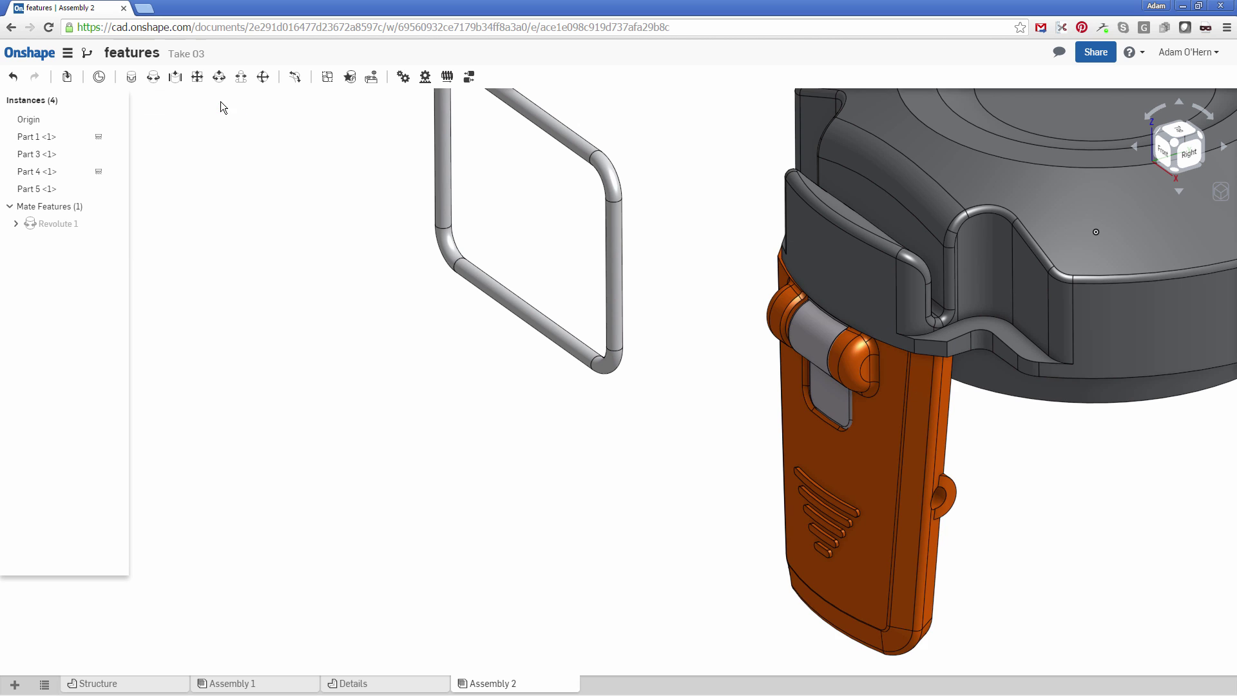
middle_drag(633, 303, 506, 304)
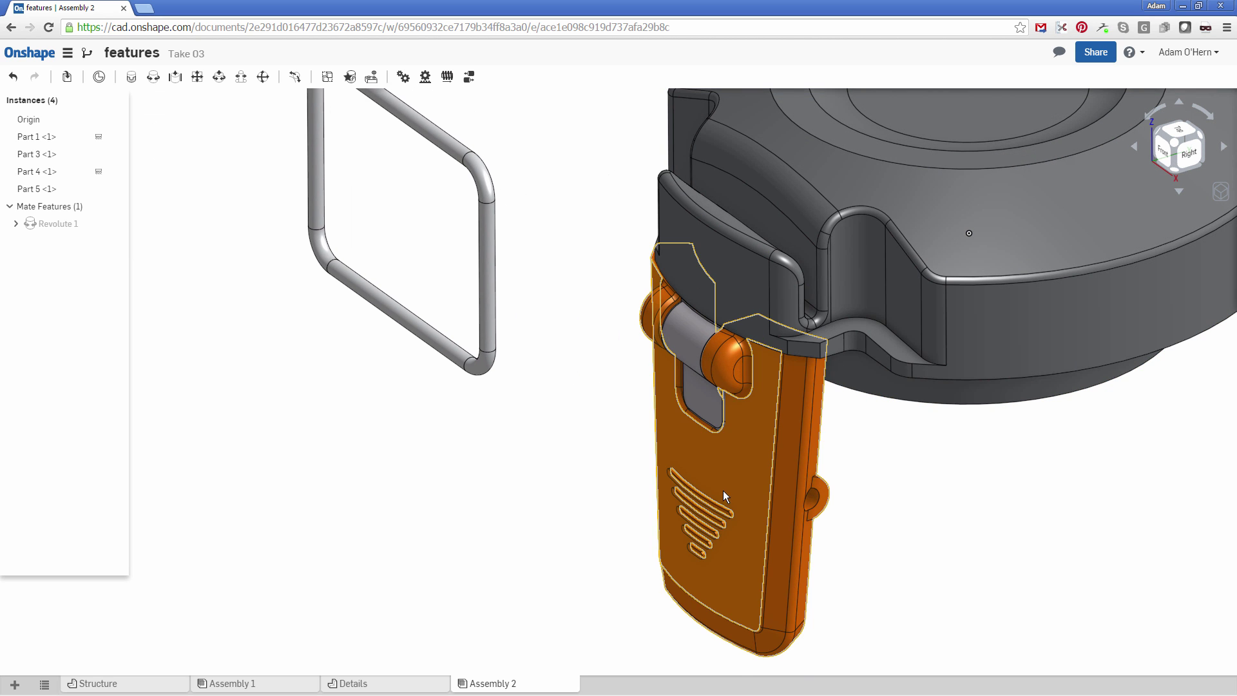
drag(671, 490, 640, 516)
middle_drag(875, 514, 864, 473)
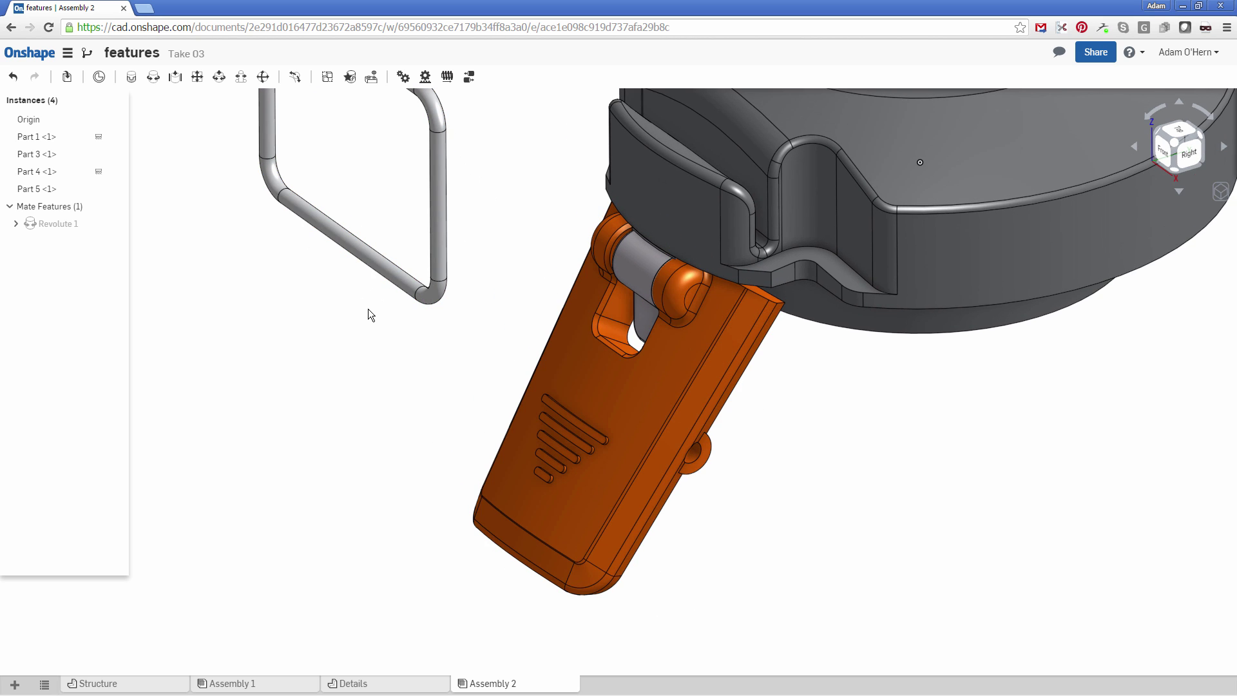
Create Revolute 2 joining the wire loop's rod to the orange latch's pin
click(147, 81)
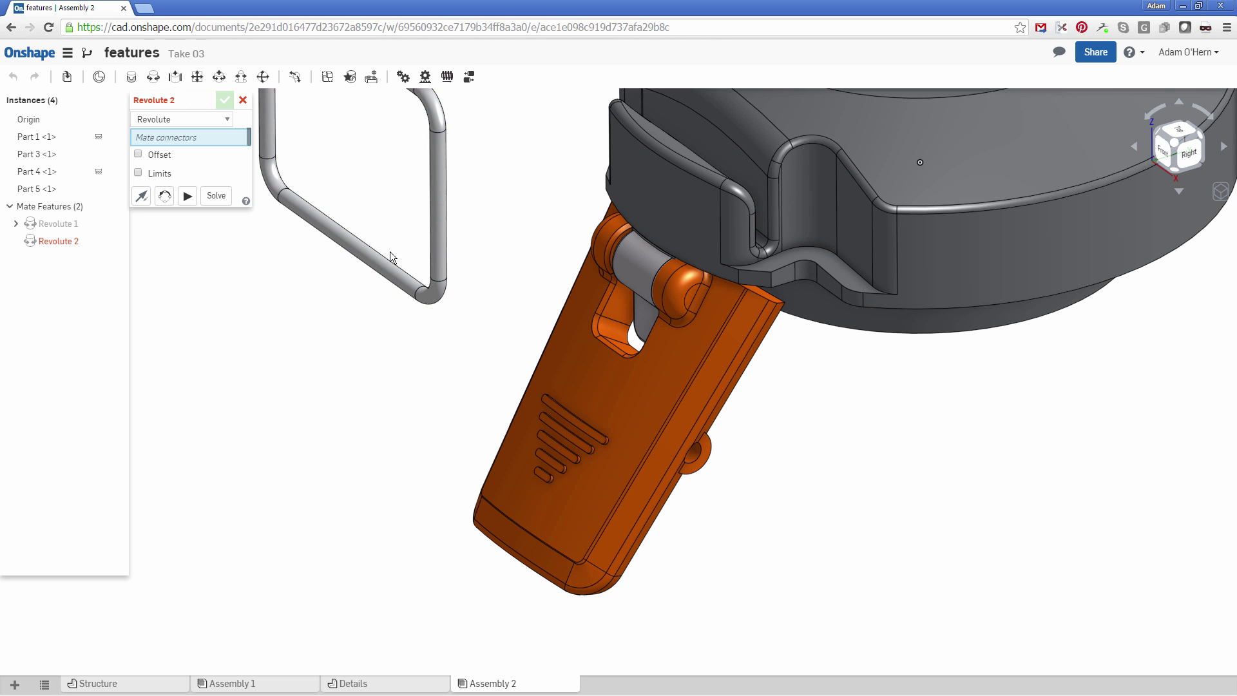
click(354, 249)
middle_drag(793, 367, 740, 334)
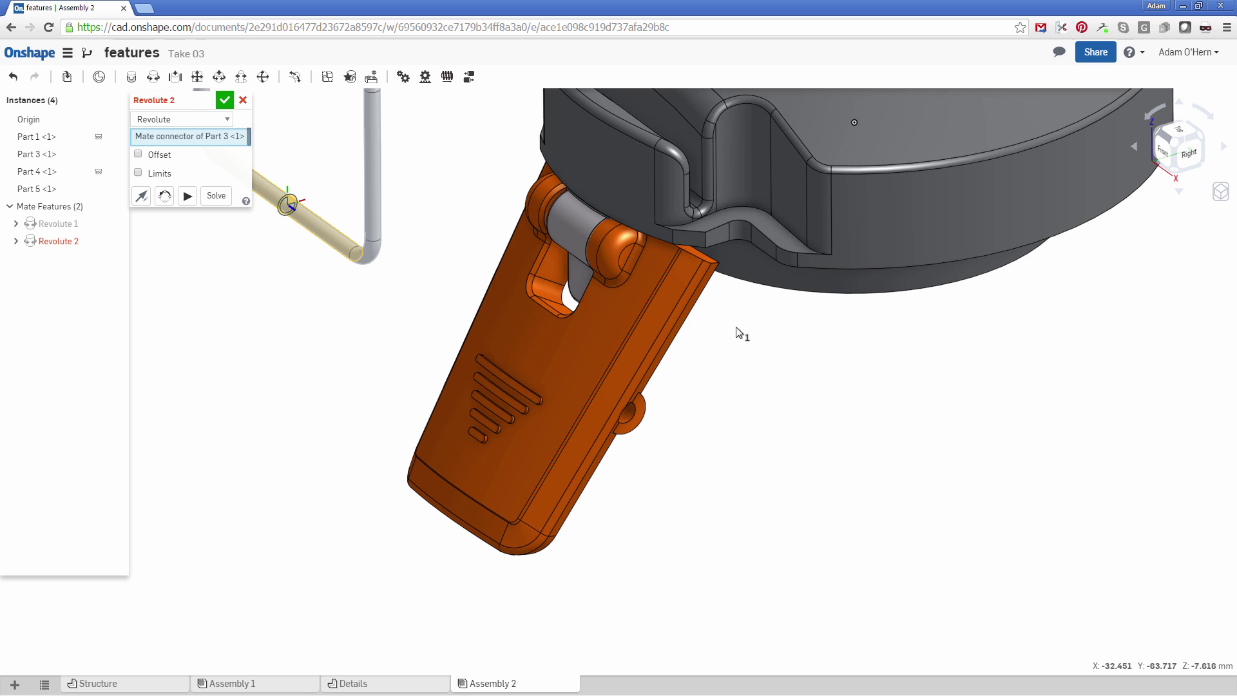
right_drag(754, 335, 817, 503)
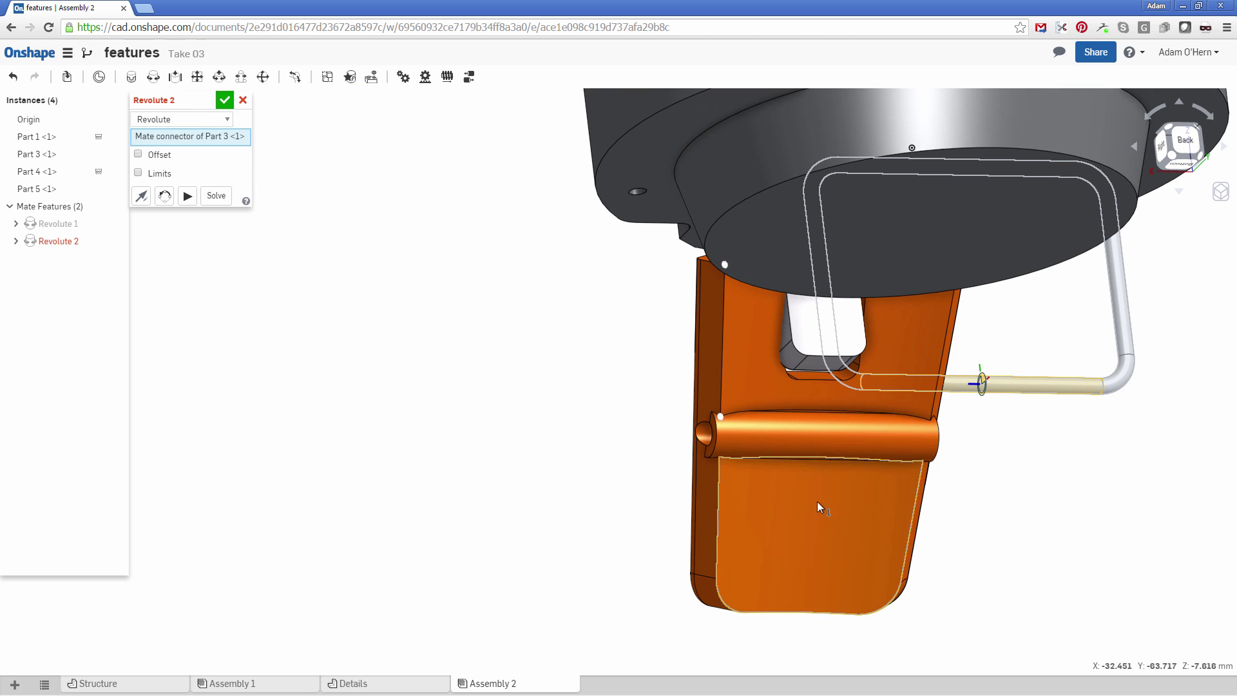
click(821, 438)
right_drag(763, 358, 840, 395)
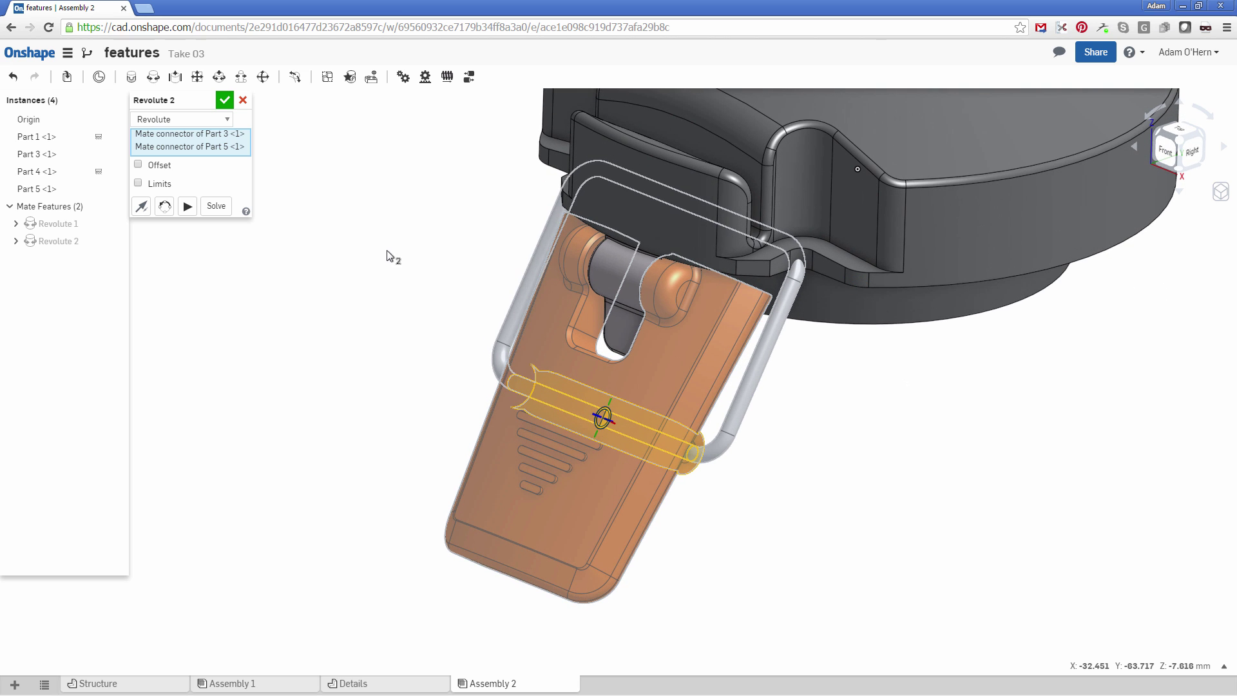
click(225, 100)
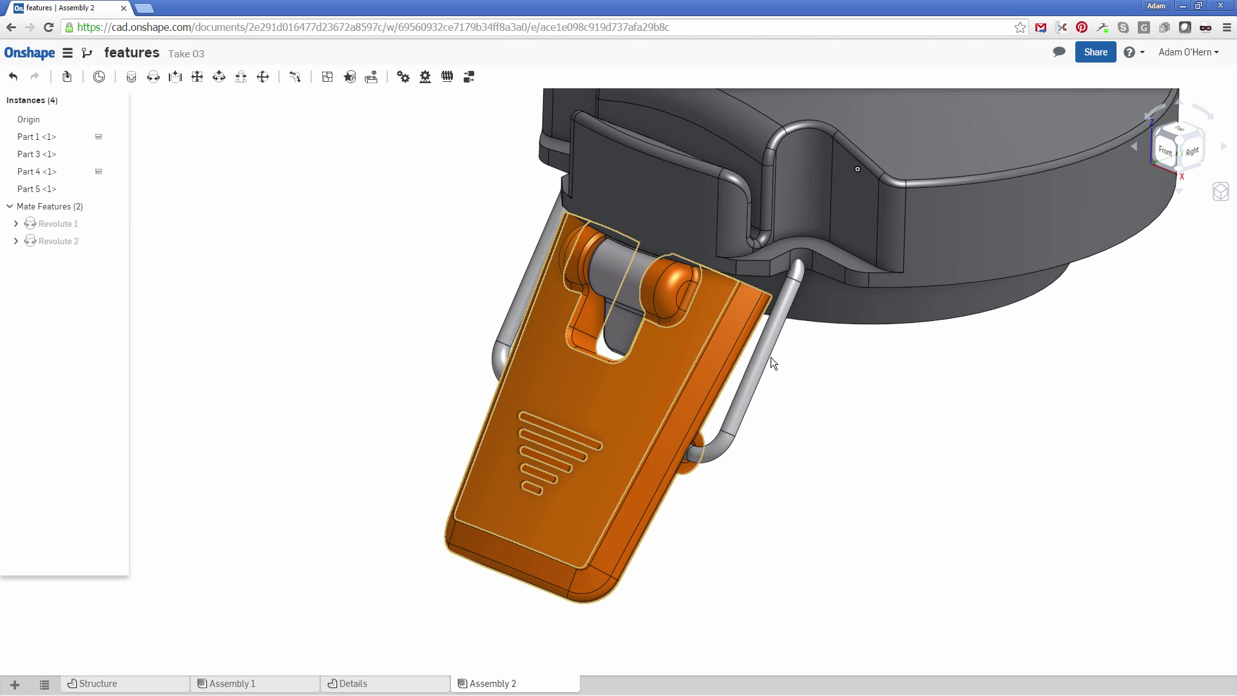
Swing the latch and wire loop on their hinges, ending with the latch flipped open
drag(668, 377, 776, 361)
key(ctrl+z)
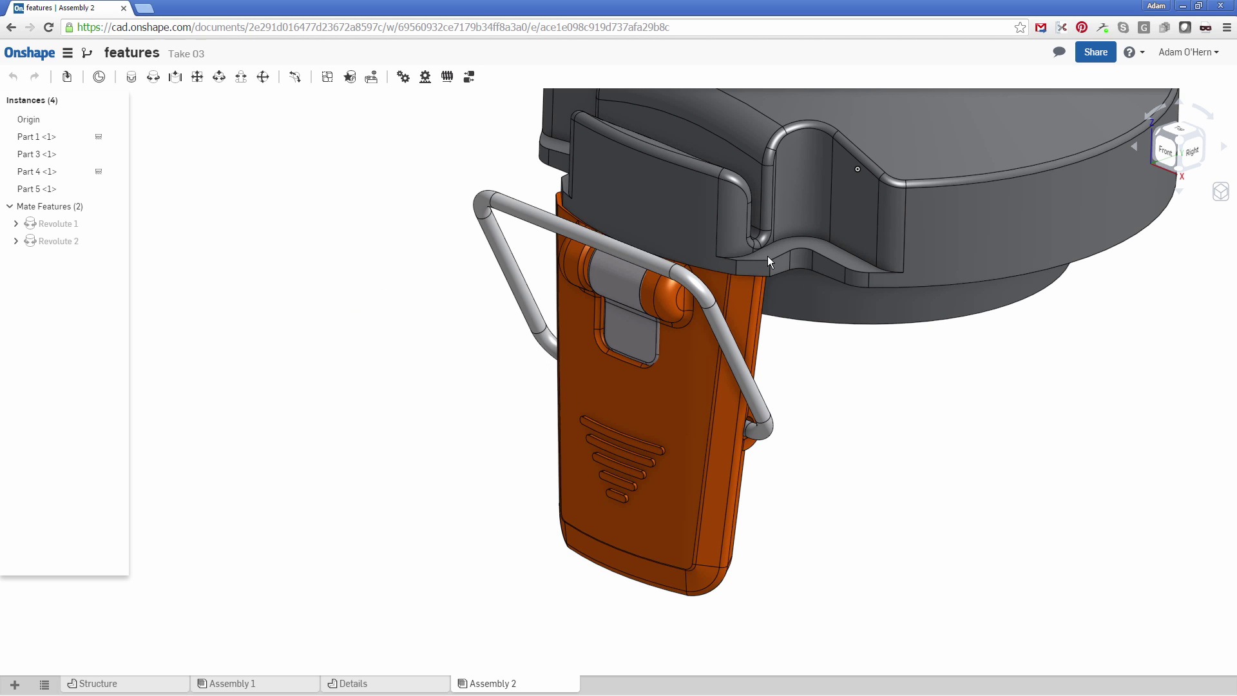
key(ctrl+y)
scroll(768, 201, down, 5)
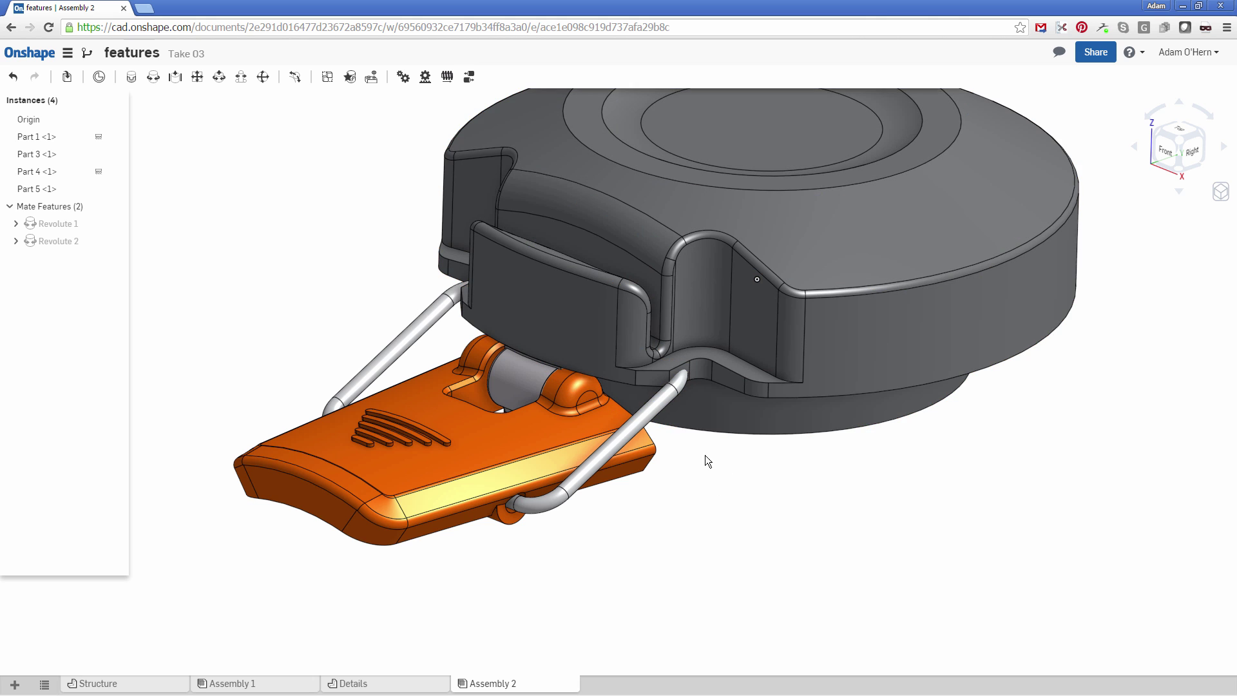
drag(526, 535, 630, 668)
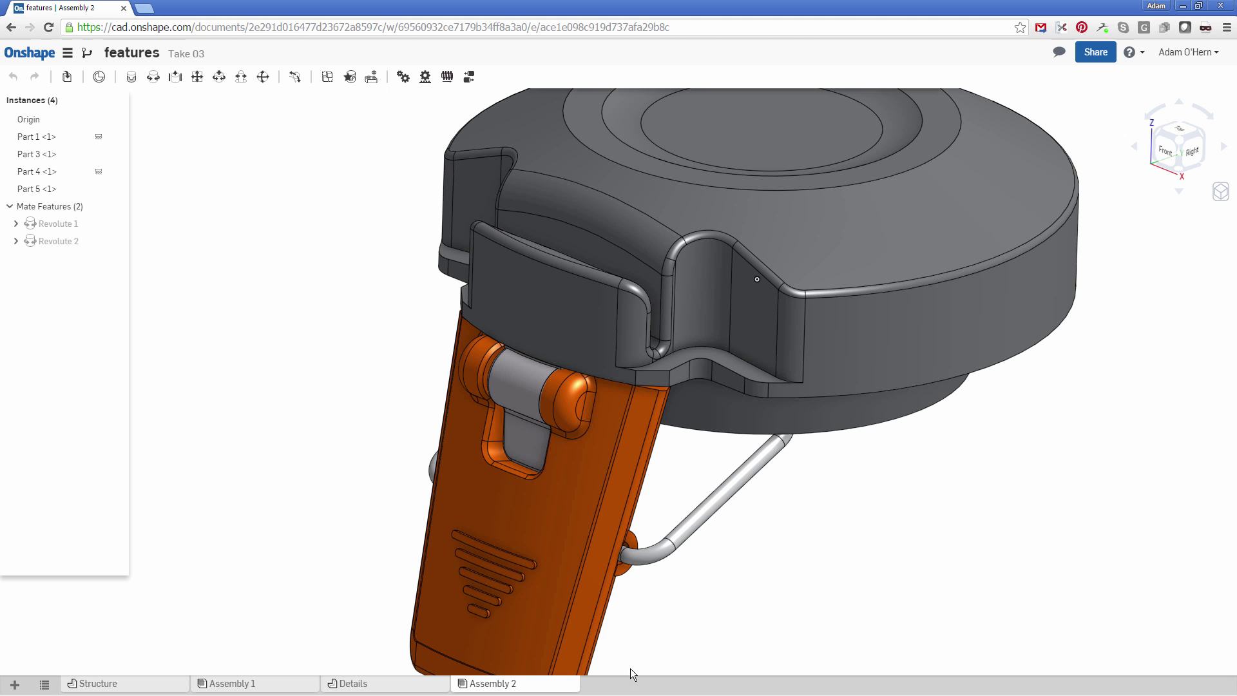
drag(756, 503, 331, 238)
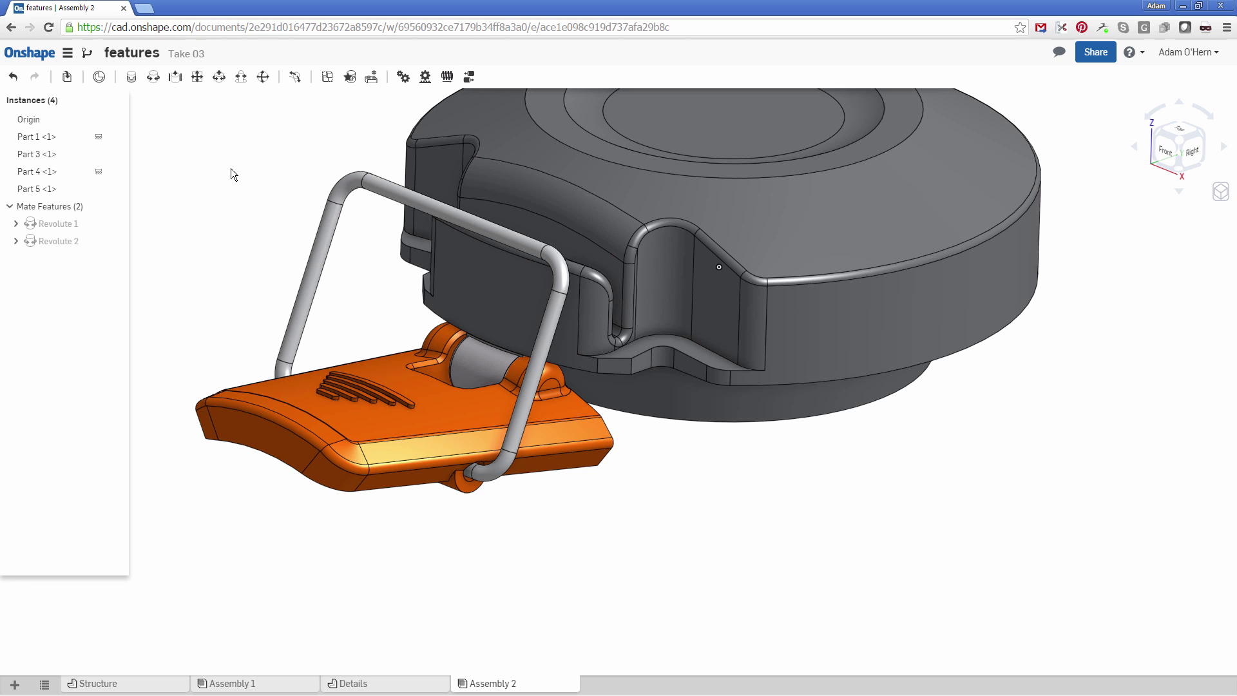
Add Tangent 1 between the wire loop's top rod and the cap's catch face
click(295, 78)
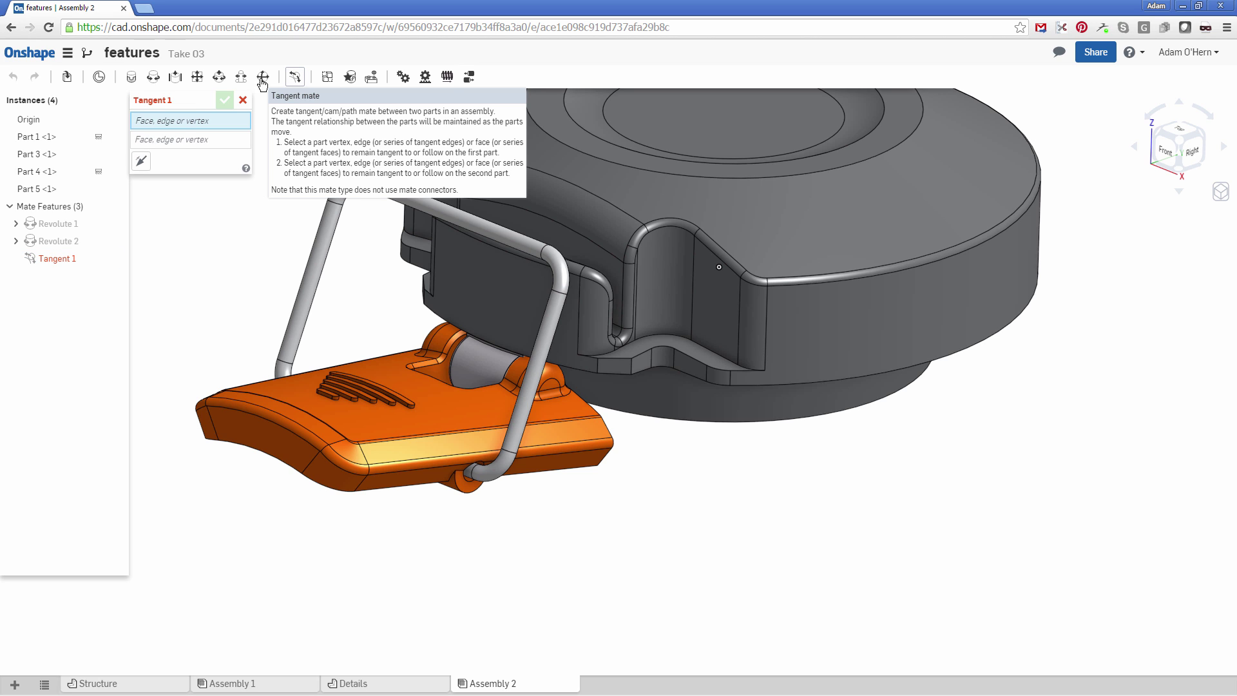
click(477, 222)
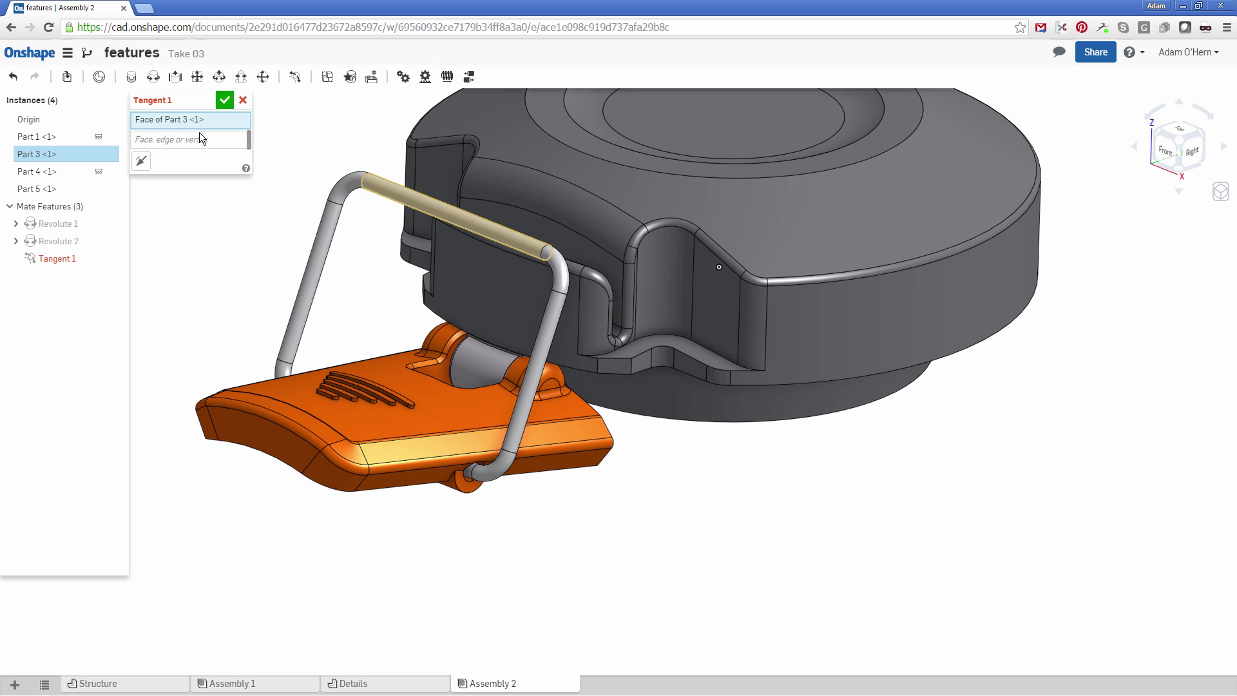
click(199, 138)
click(552, 235)
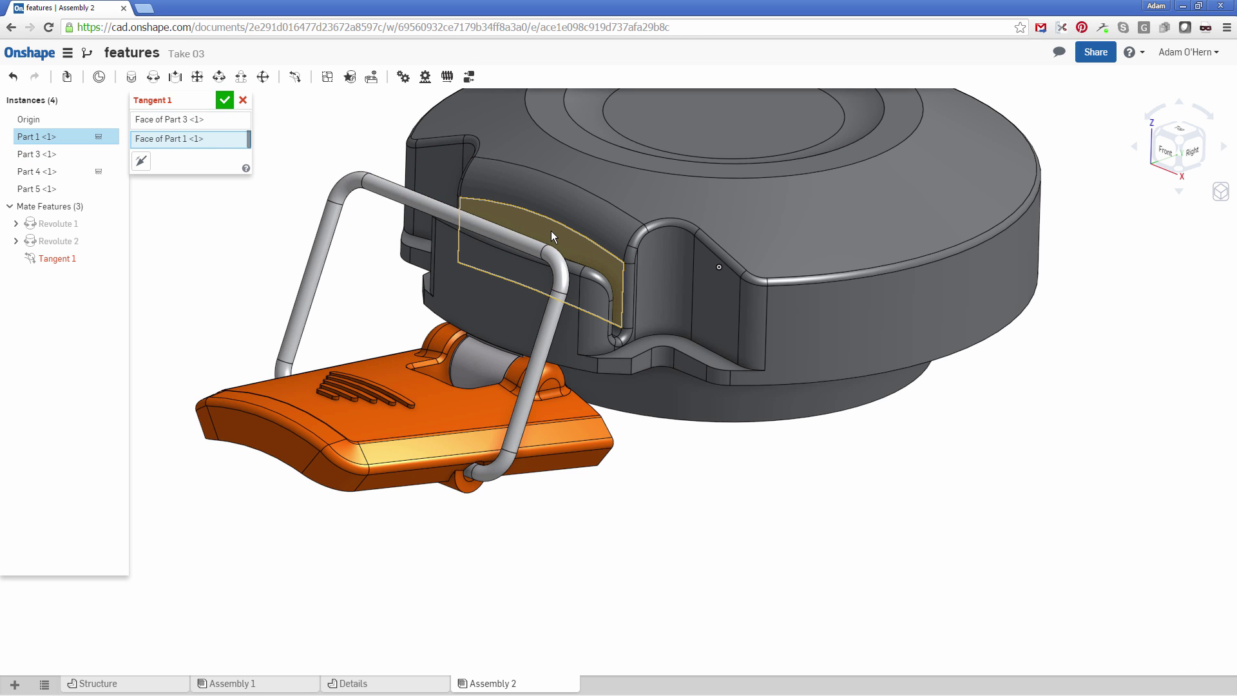
click(224, 100)
Swing the latch against the tangent mate until it hangs vertically, inspecting from several angles
drag(402, 461, 520, 577)
drag(430, 554, 474, 573)
right_drag(636, 500, 419, 497)
drag(420, 497, 498, 540)
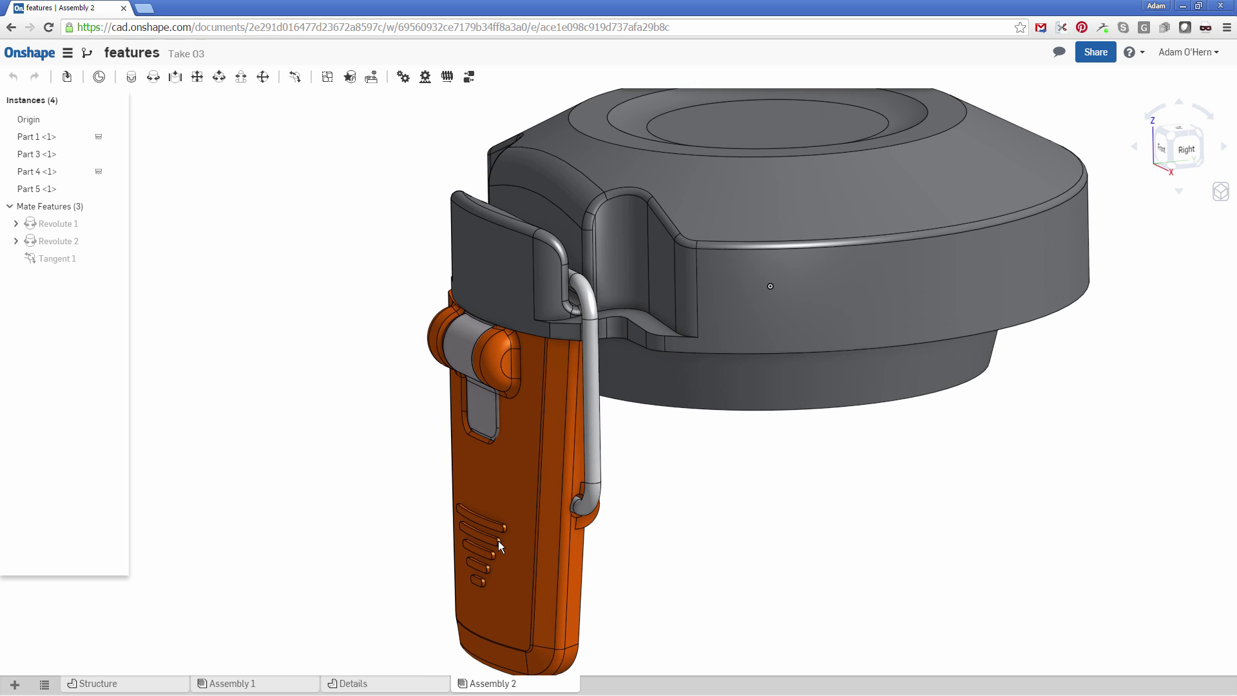
drag(431, 520, 558, 519)
middle_drag(705, 535, 620, 516)
right_drag(620, 517, 663, 548)
scroll(702, 640, down, 8)
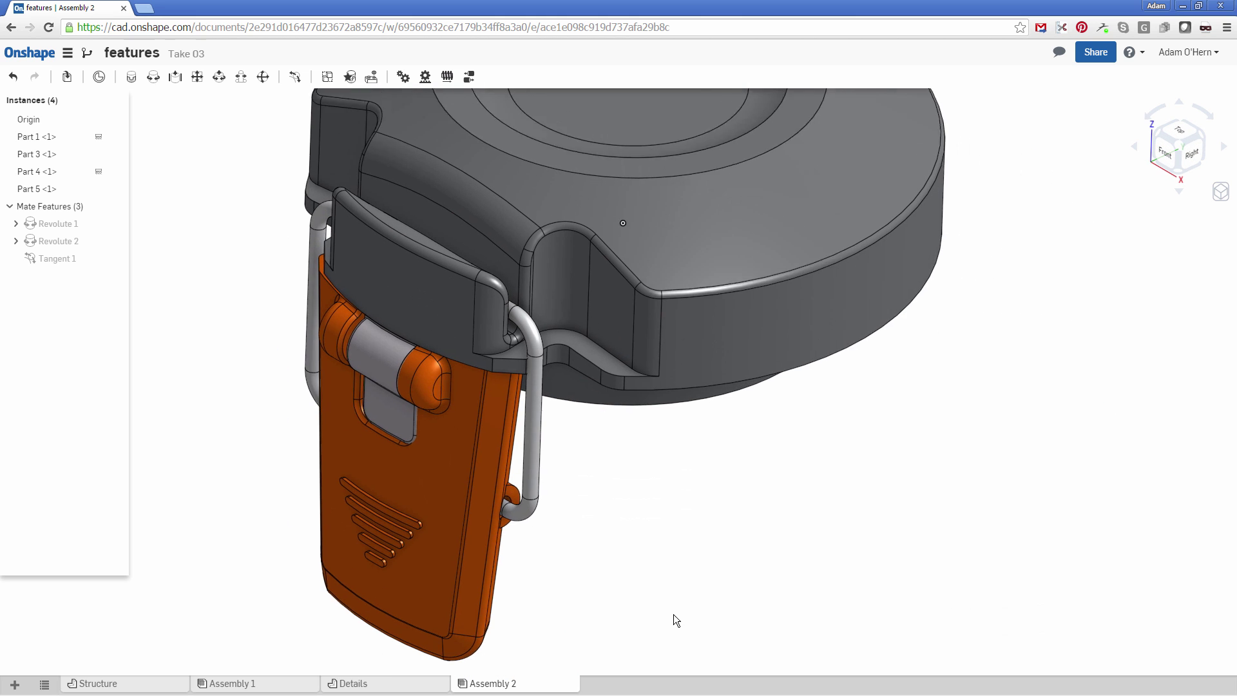
middle_drag(702, 640, 670, 589)
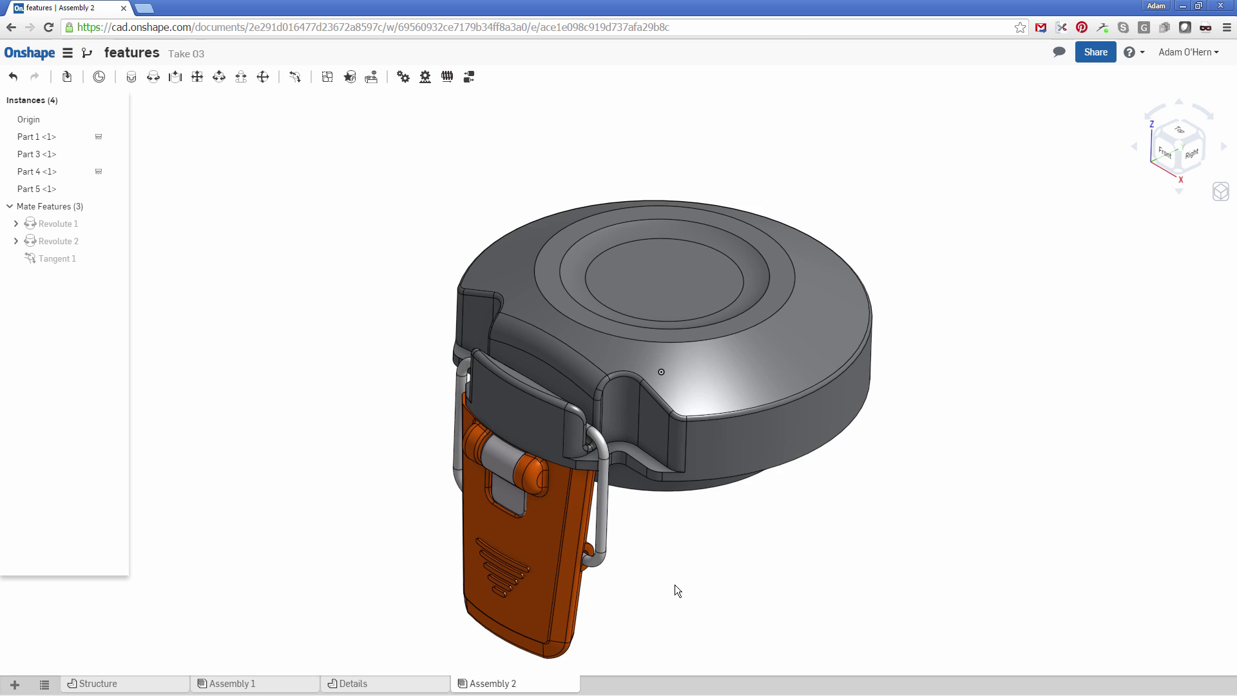
right_drag(670, 589, 686, 581)
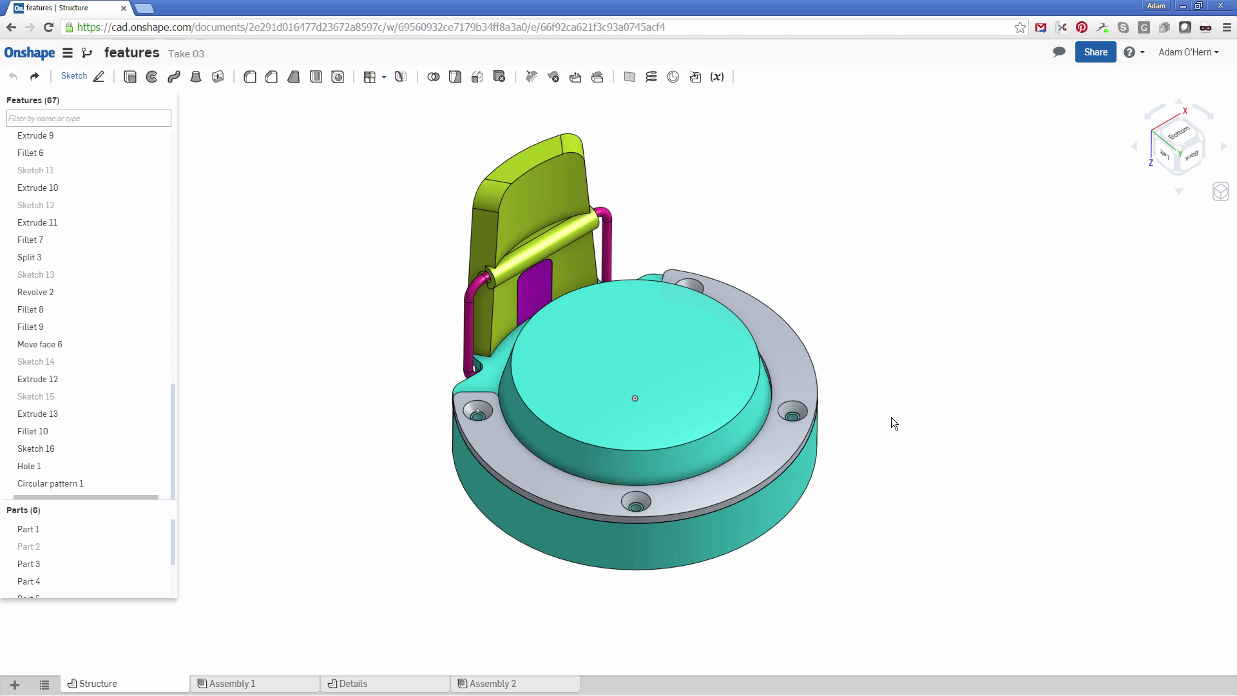
mouse_move(791, 271)
right_down()
mouse_move(784, 300)
mouse_move(782, 286)
right_up()
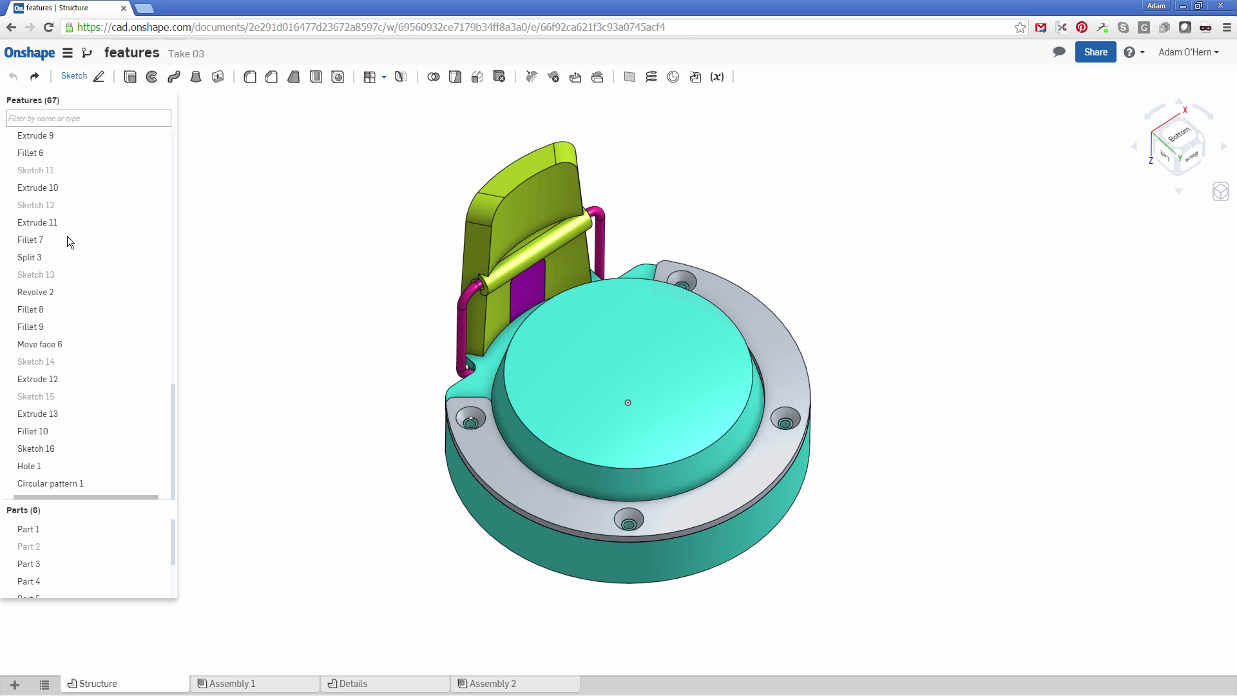
Switch from the Take 03 workspace to Main in Versions and history
click(85, 54)
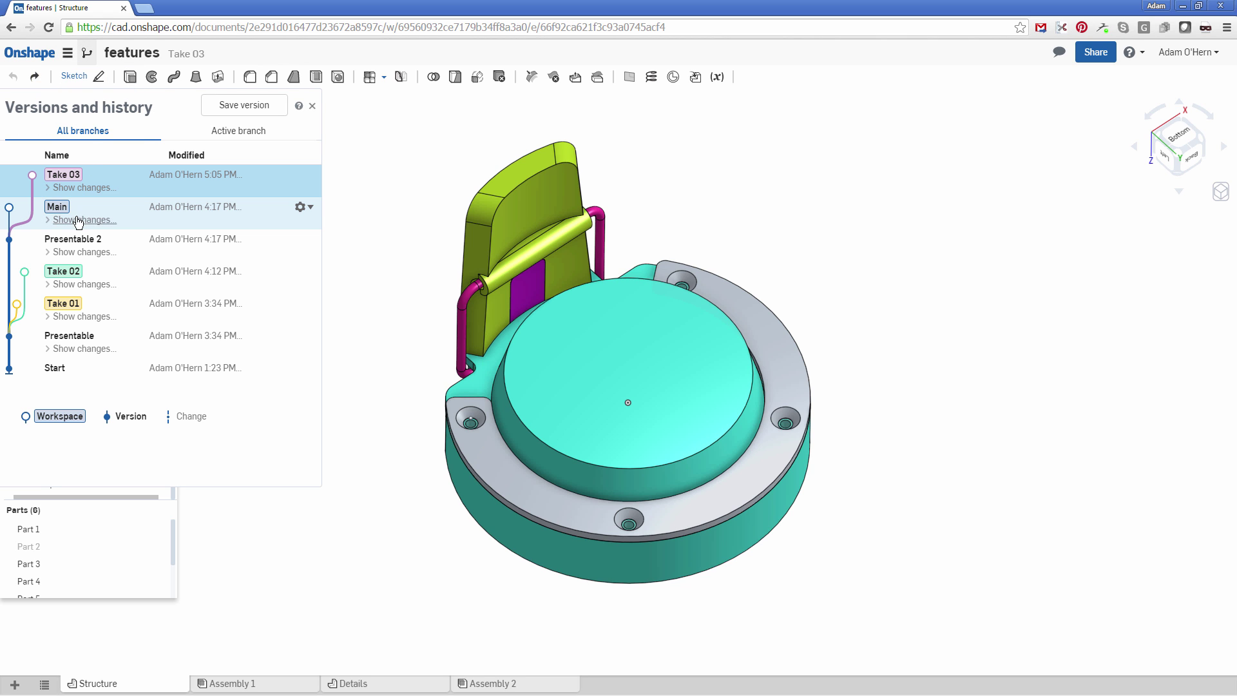
click(57, 207)
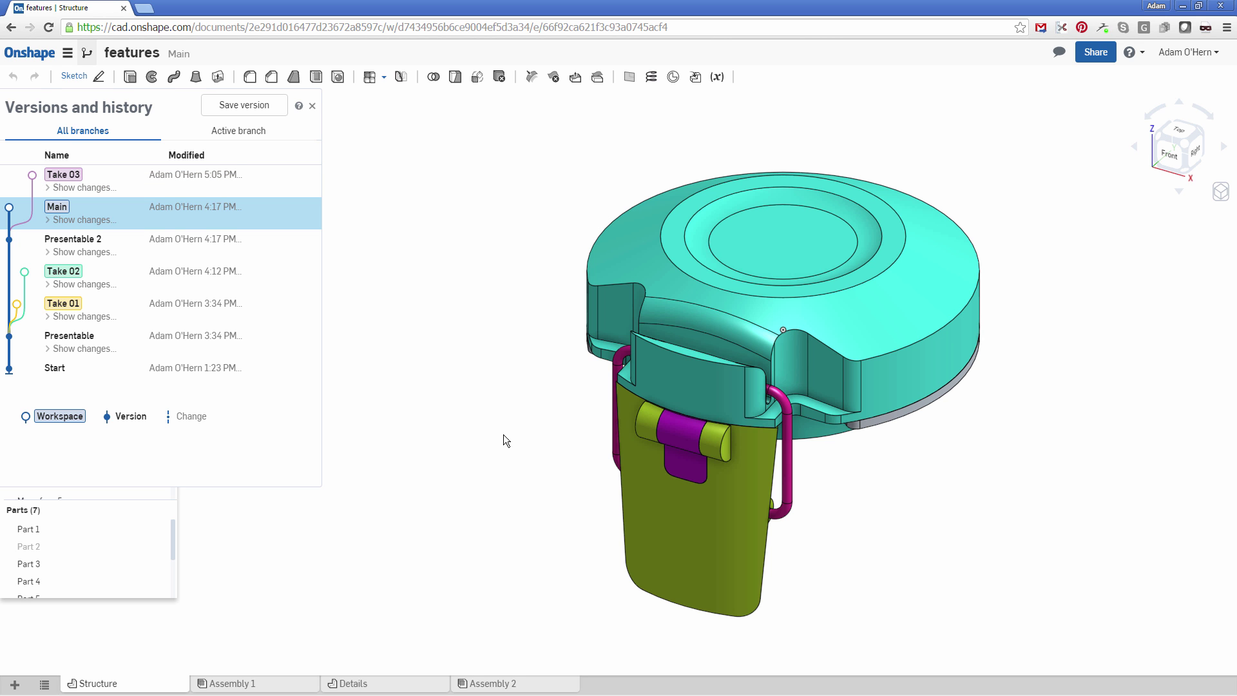
Locate Sketch 17's cross inside a countersunk hole on the lid's underside
click(493, 424)
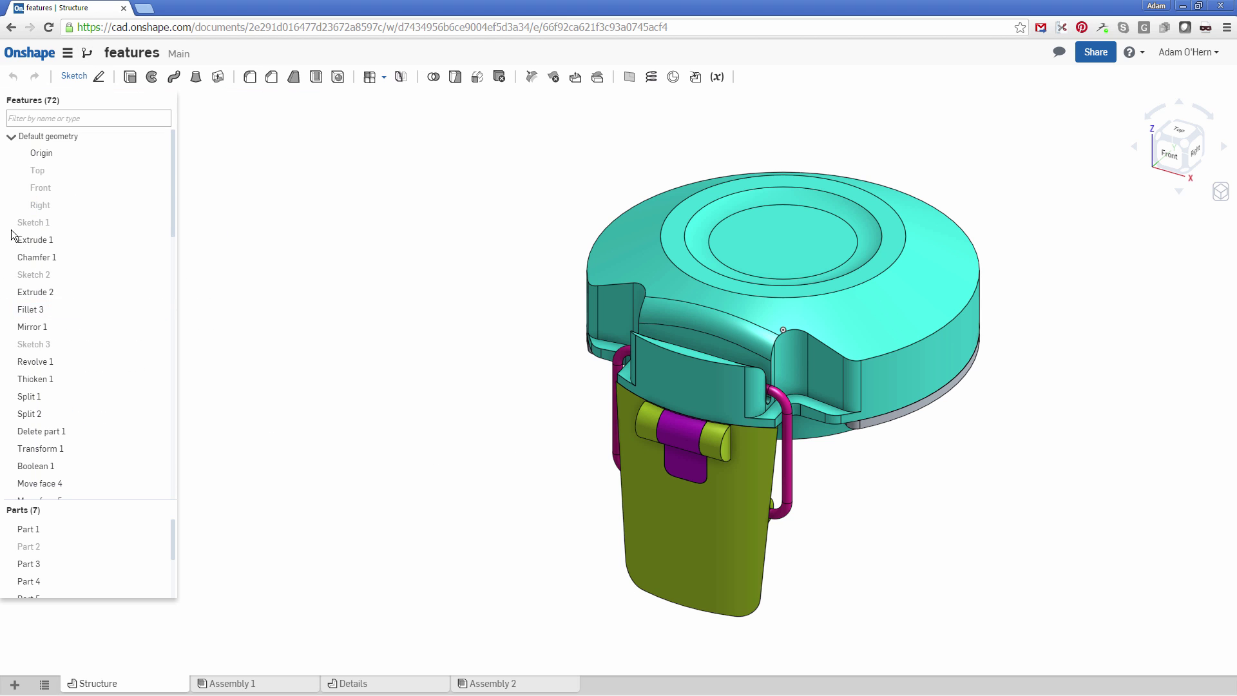
scroll(72, 315, down, 15)
mouse_move(1031, 531)
right_down()
mouse_move(821, 562)
mouse_move(796, 412)
mouse_move(799, 450)
right_up()
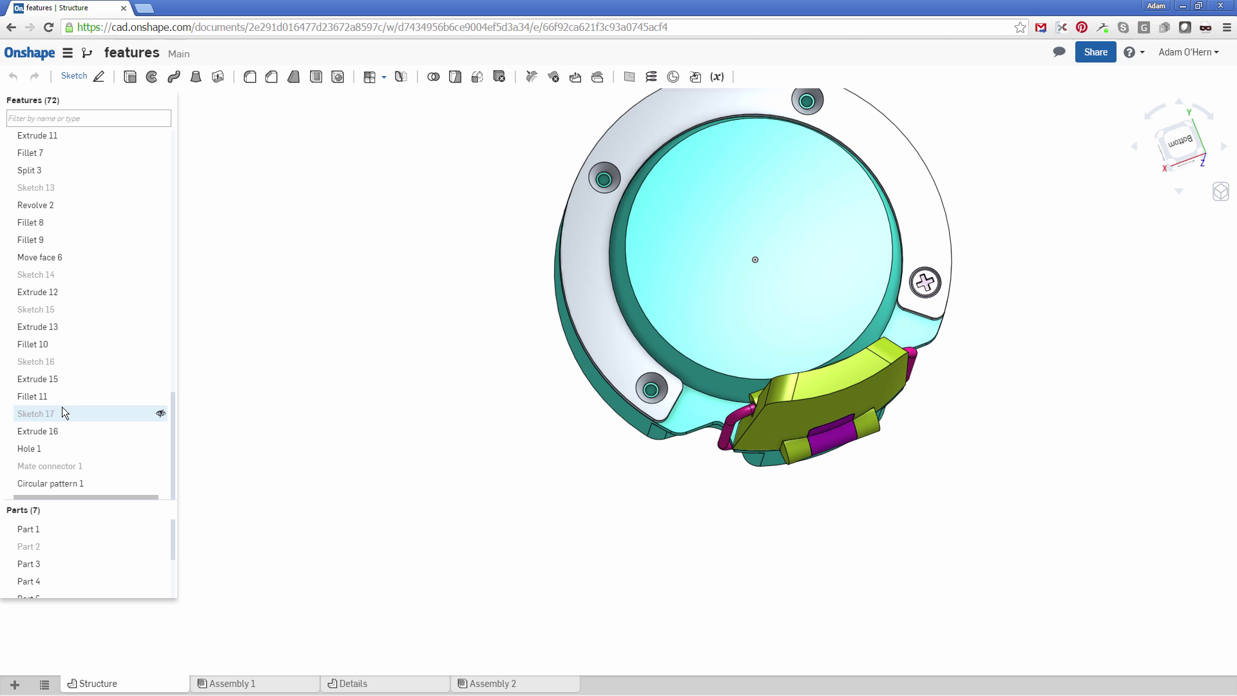
click(893, 304)
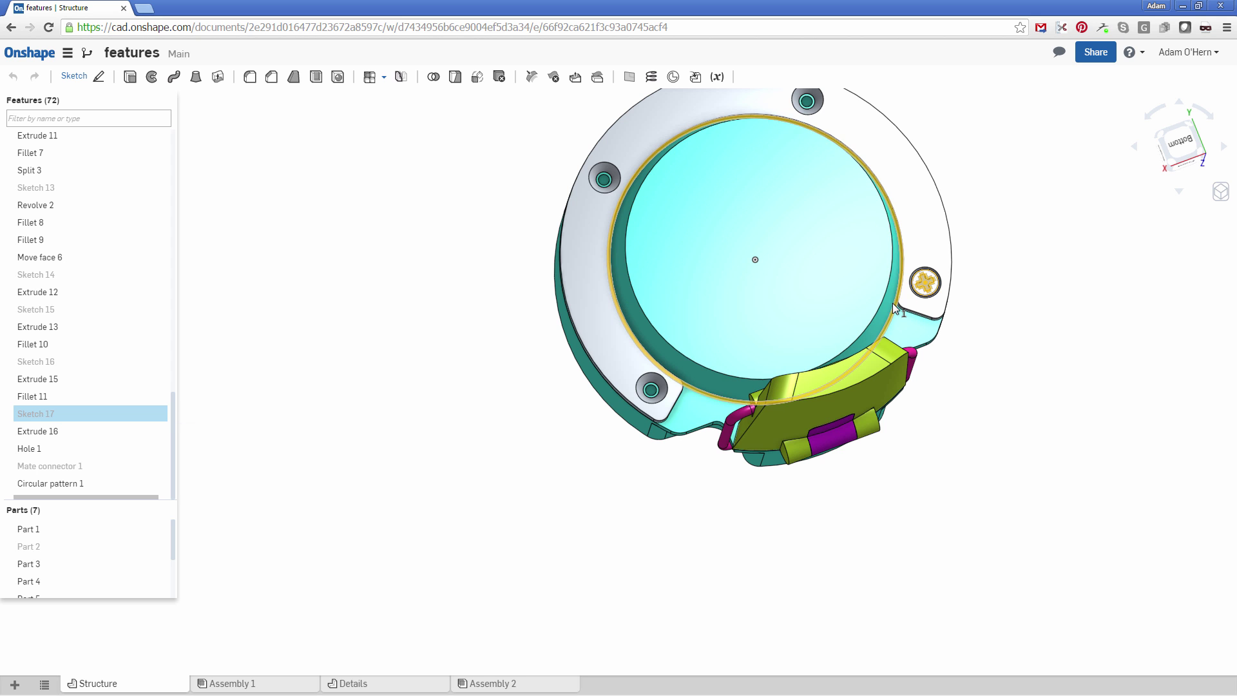
scroll(891, 303, up, 10)
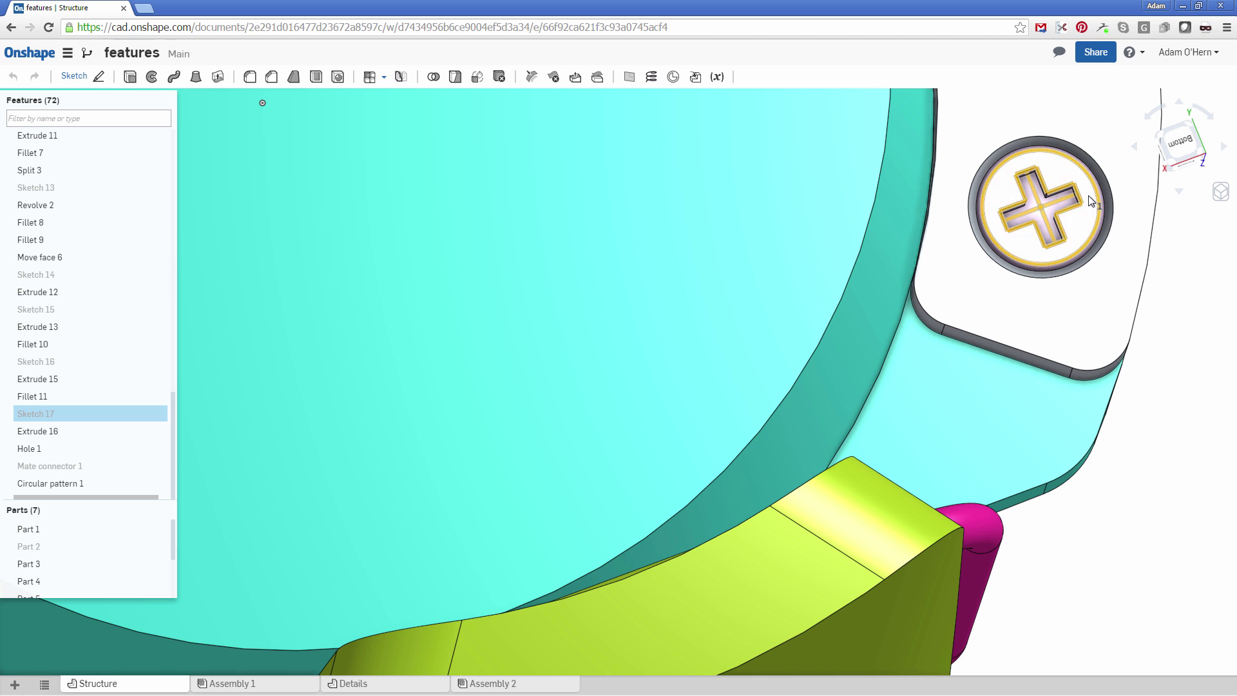
scroll(1050, 261, down, 5)
scroll(1050, 262, down, 5)
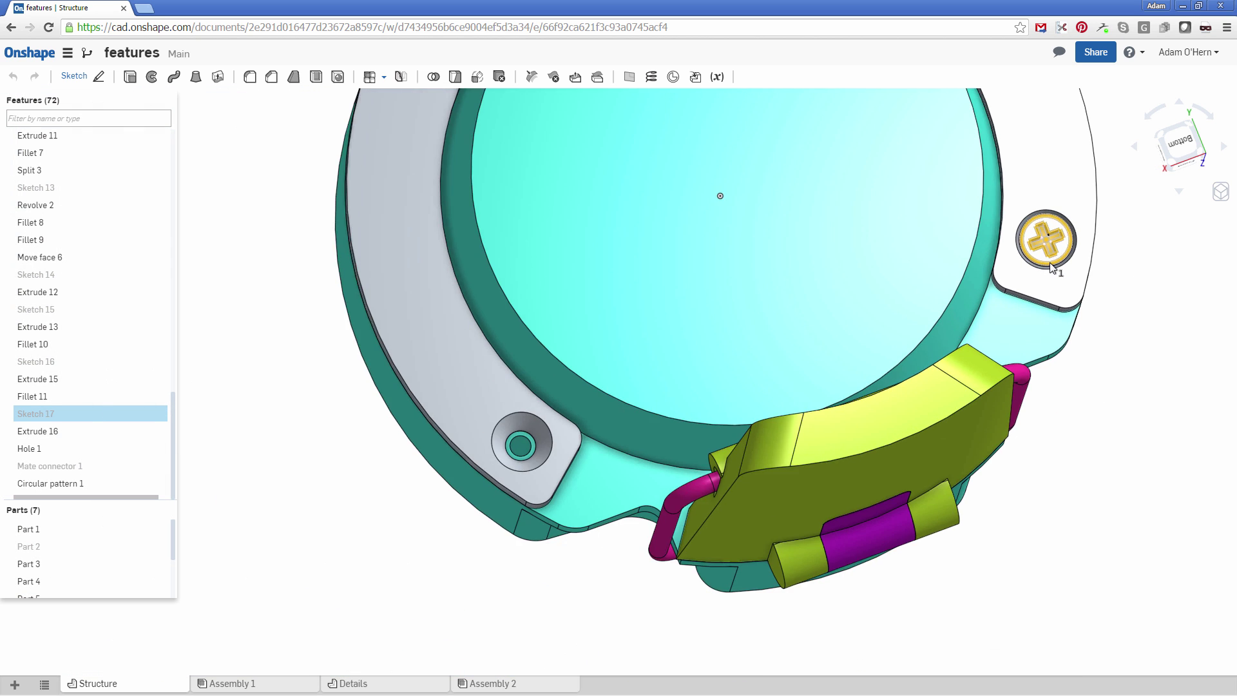
middle_drag(1053, 271, 949, 390)
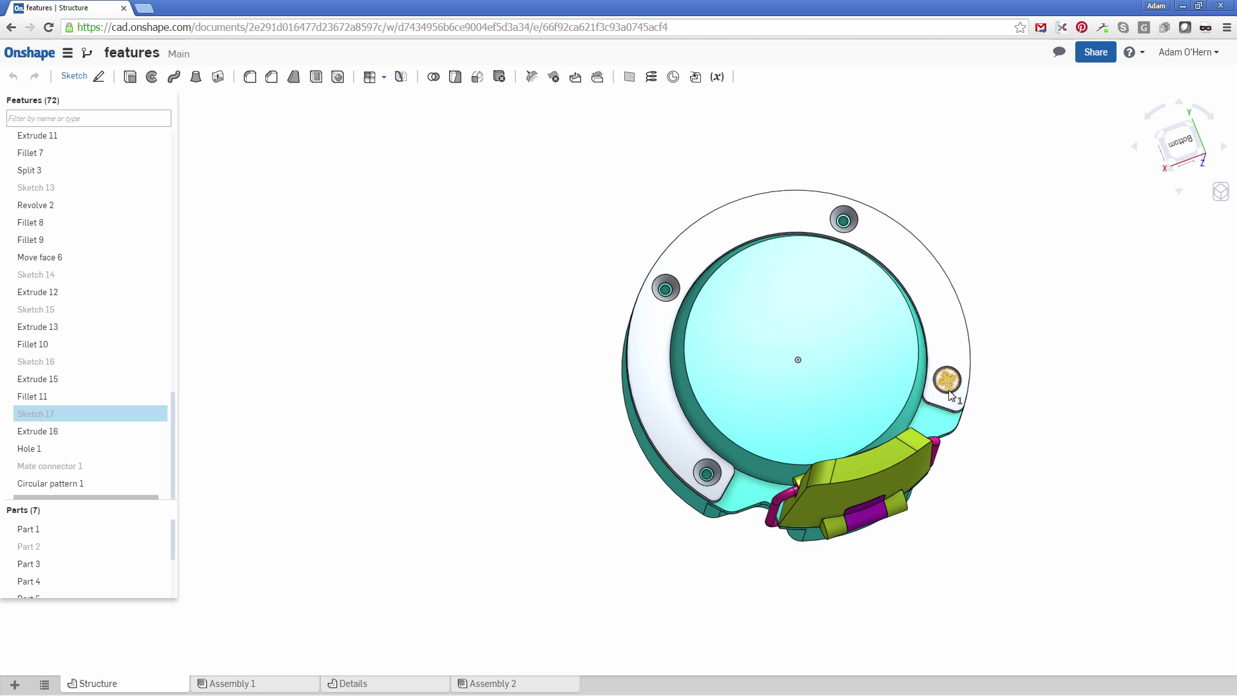
scroll(948, 389, up, 3)
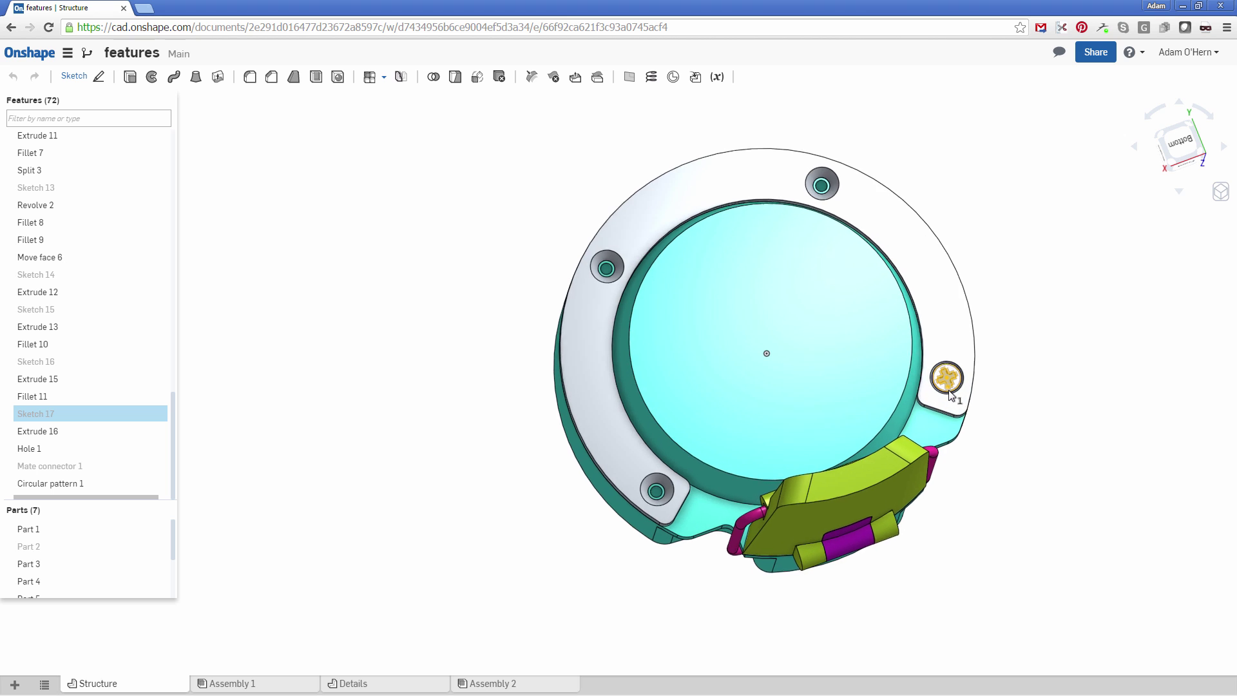
click(484, 458)
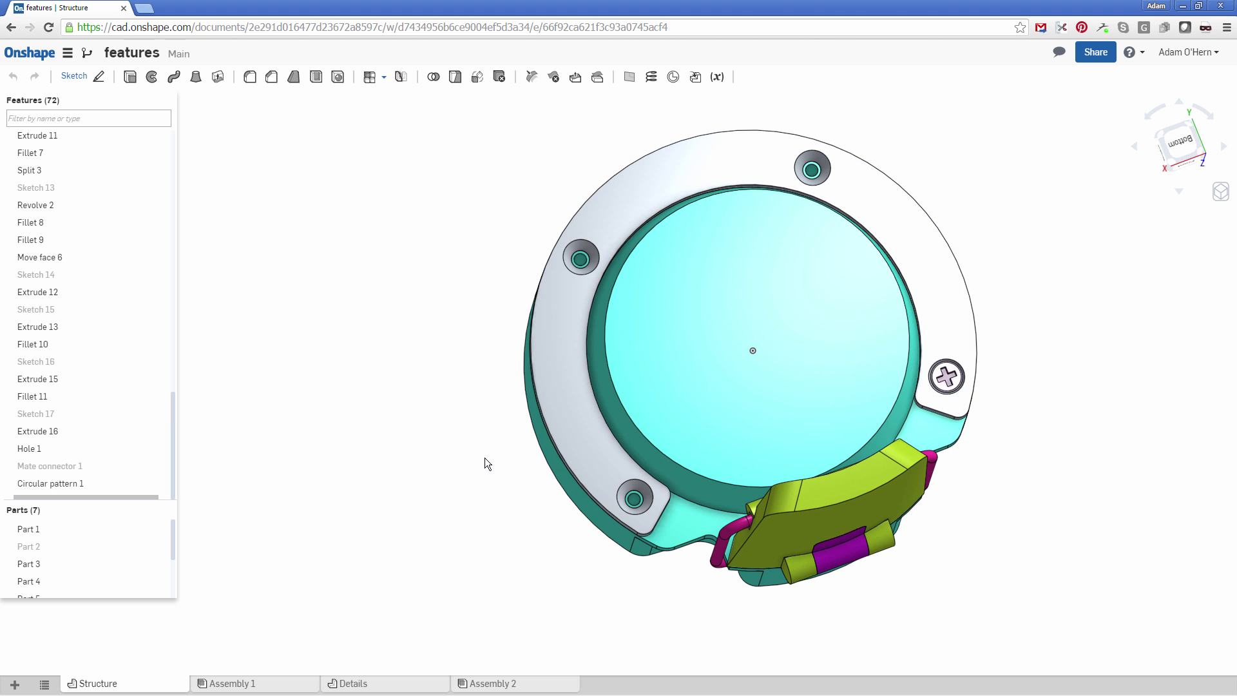
Copy Sketch 17 from its context menu
right_click(53, 413)
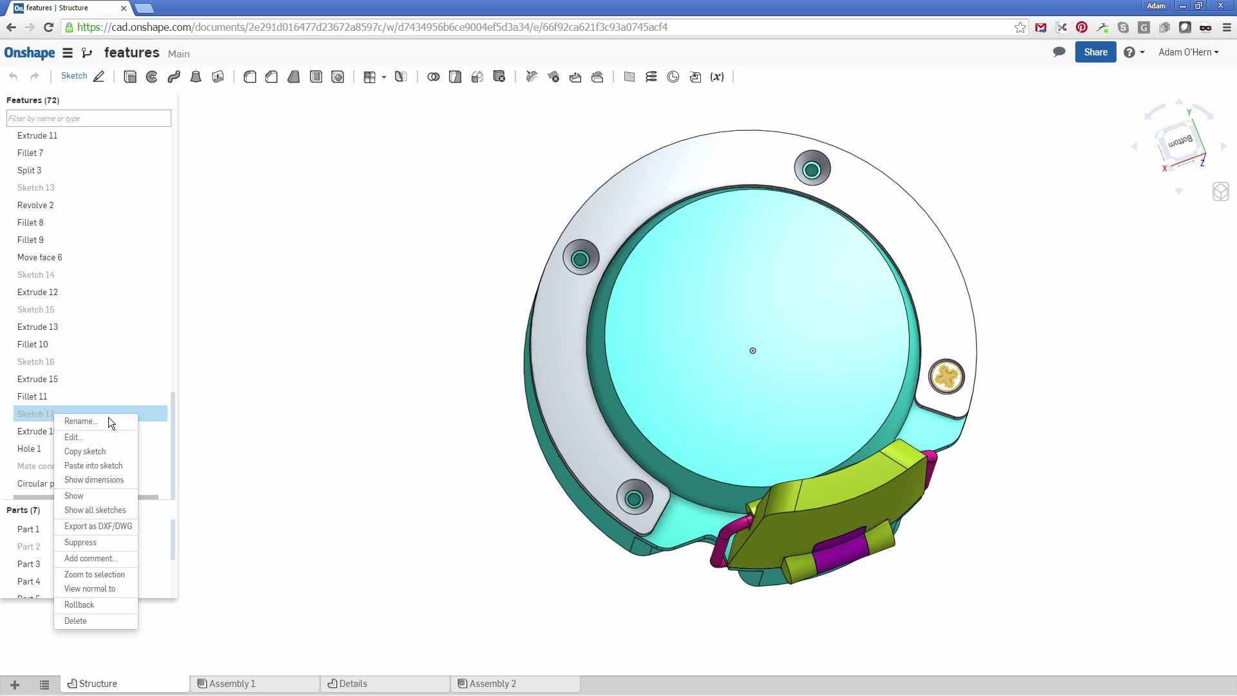
click(110, 452)
click(351, 397)
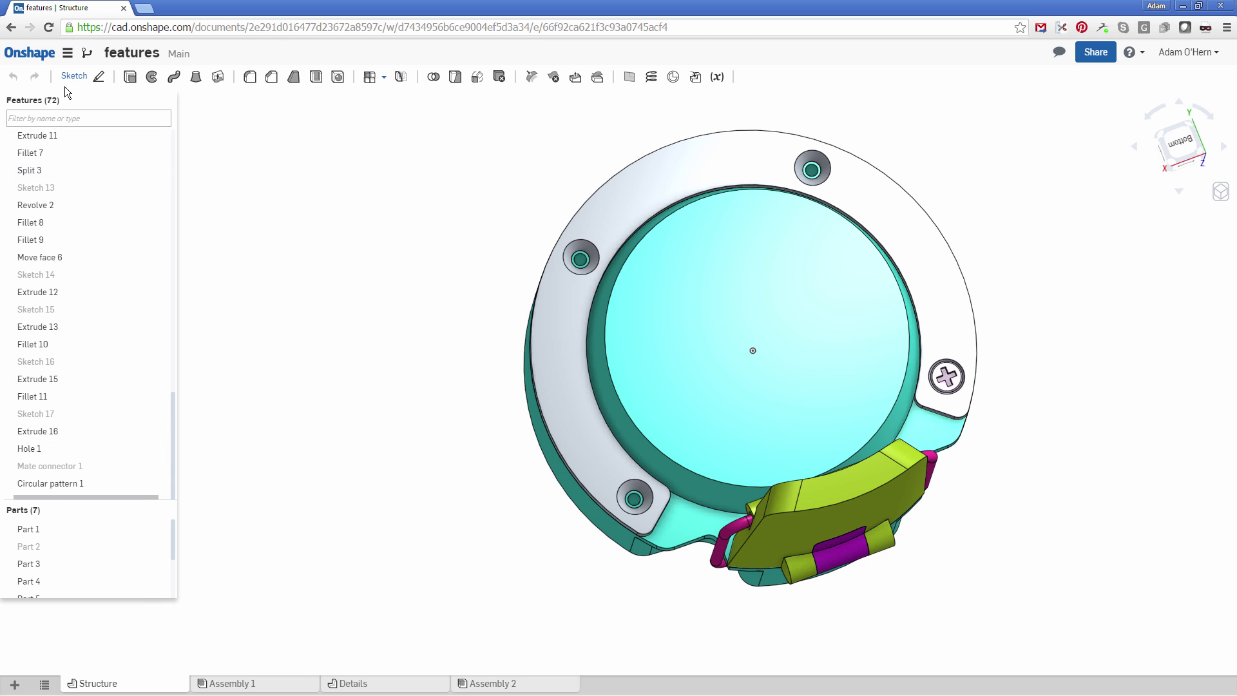
Return to Take 03 and paste the copied cross sketch onto the lid's grey ring face
click(90, 56)
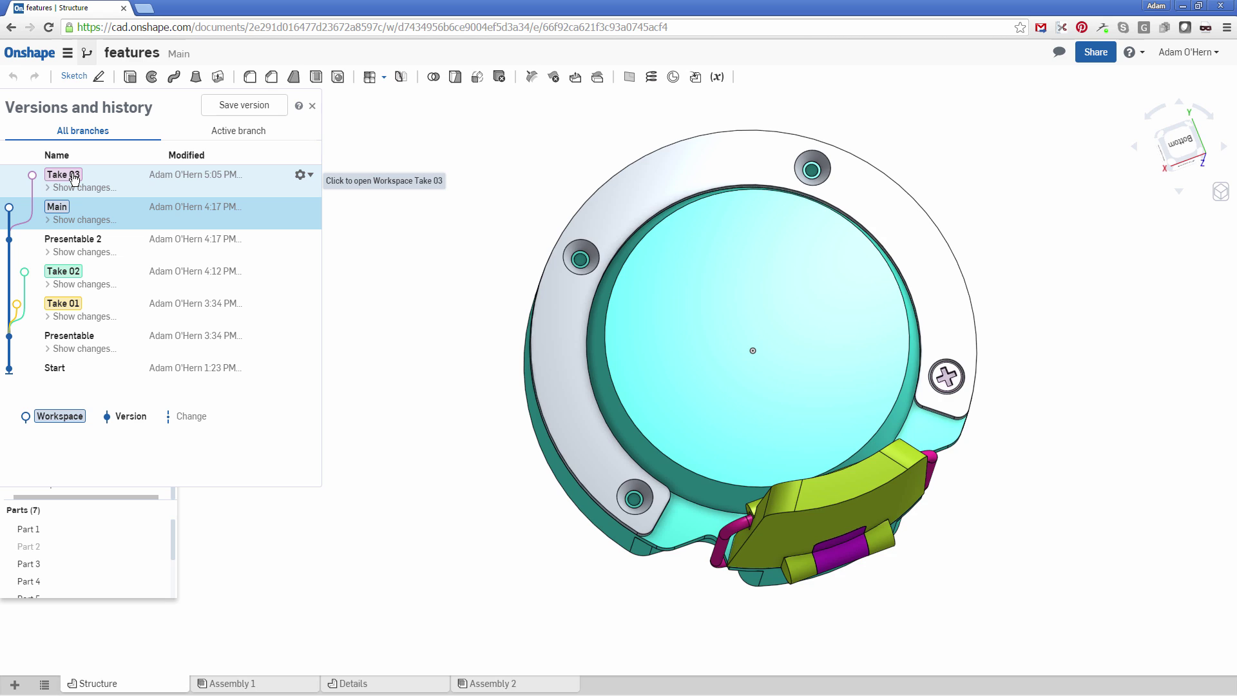
click(75, 178)
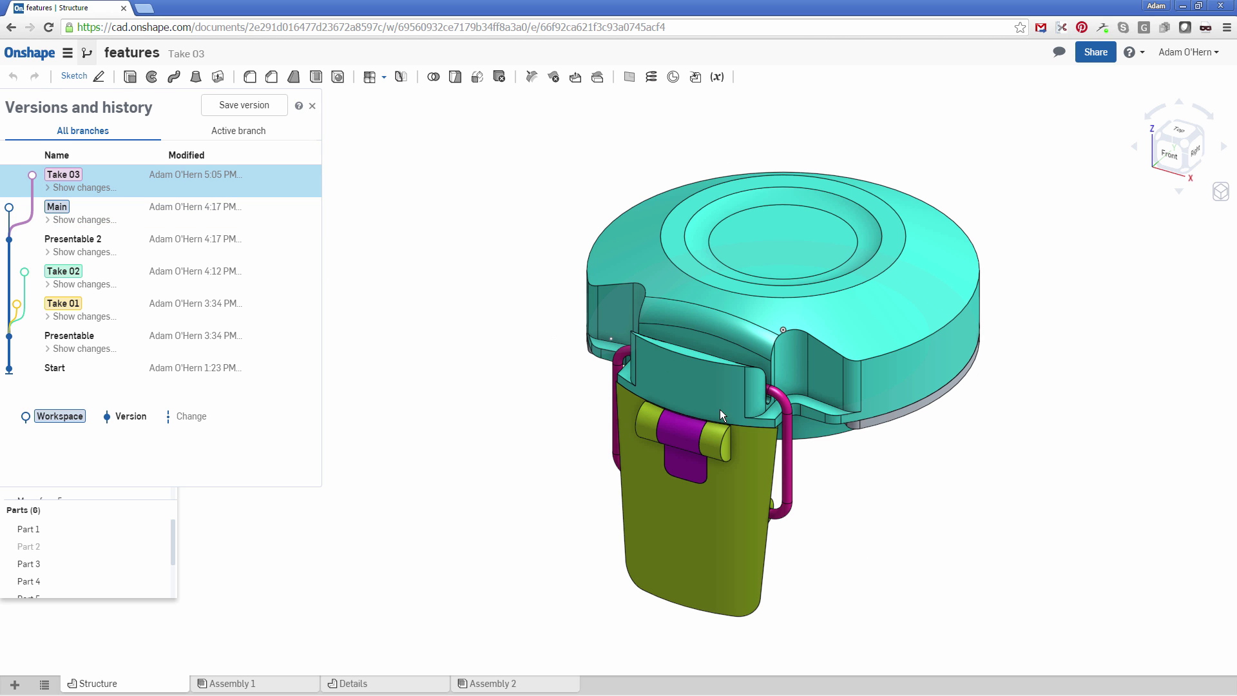
right_drag(720, 409, 500, 436)
right_click(500, 436)
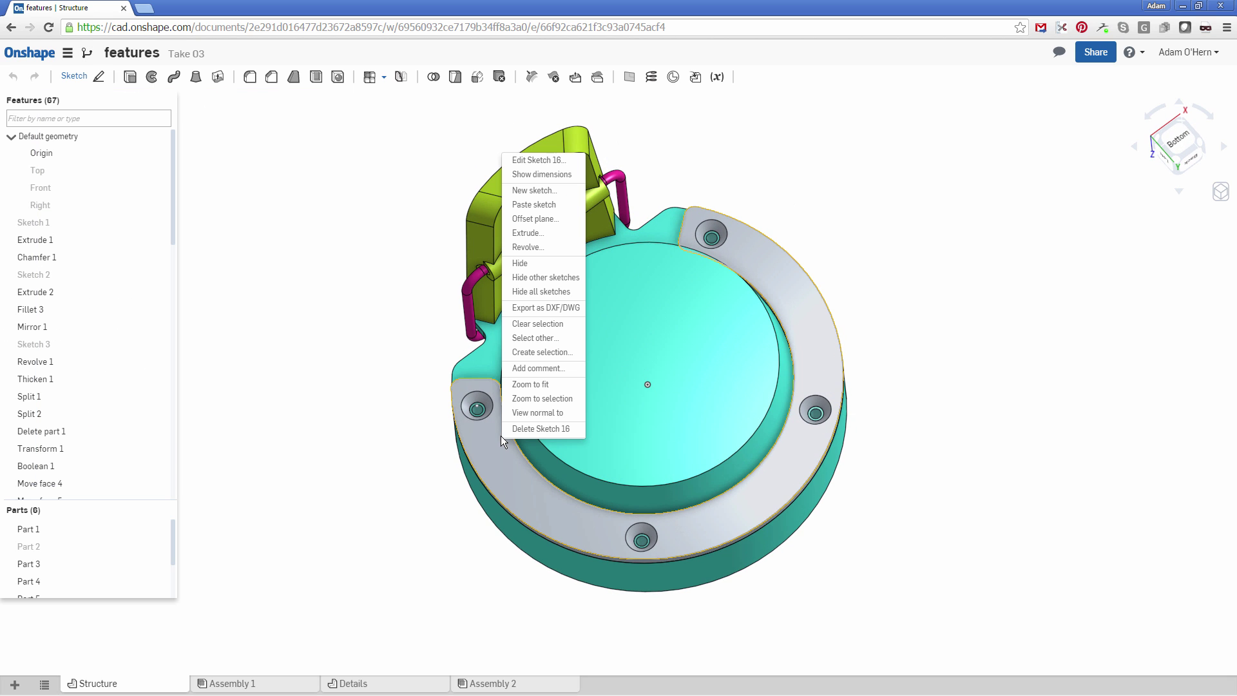
click(538, 207)
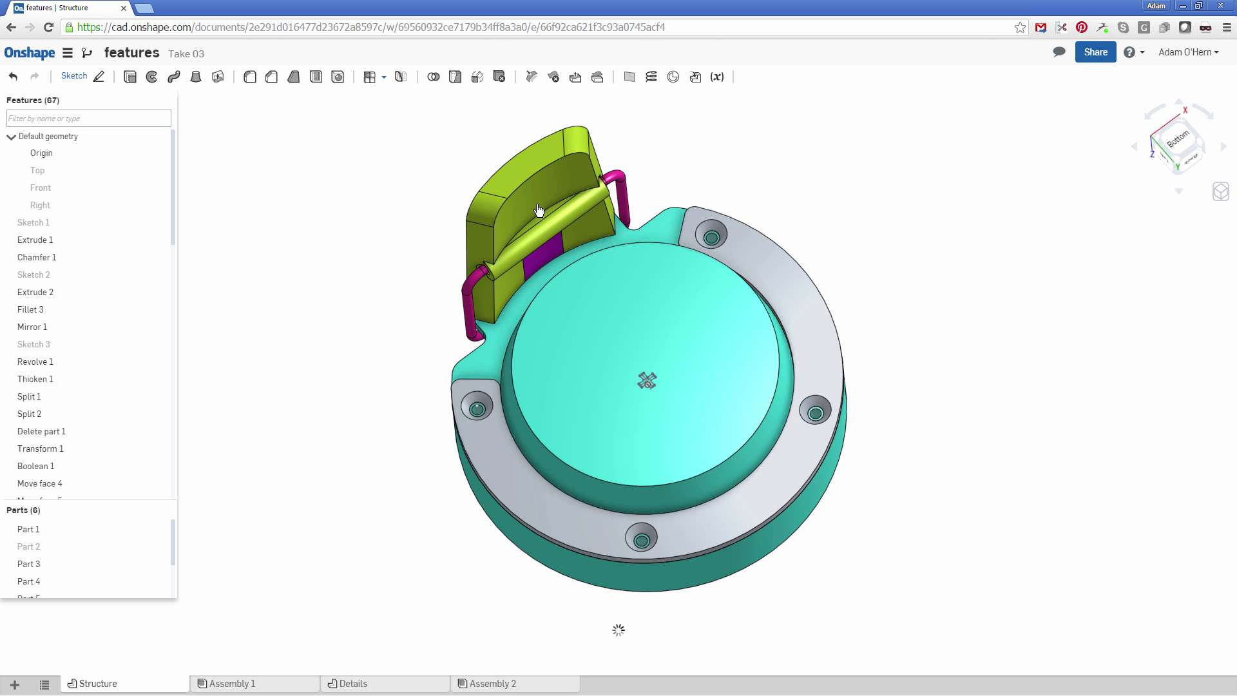
scroll(67, 451, down, 4)
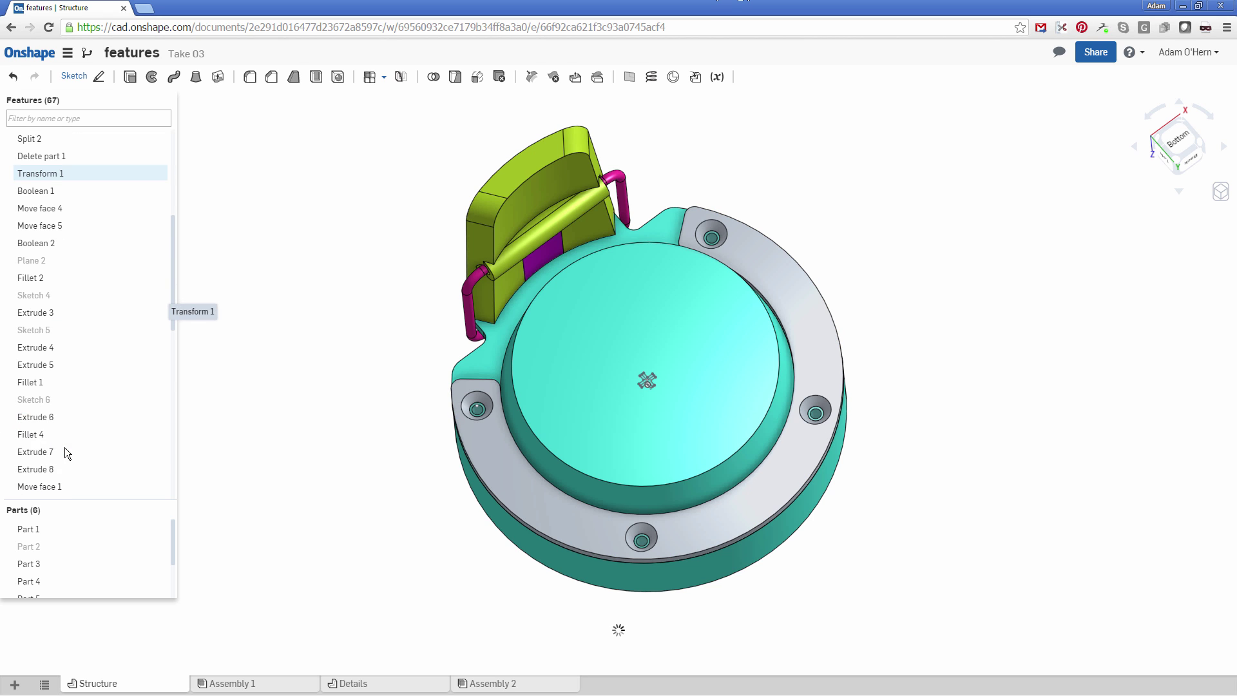
scroll(66, 453, down, 5)
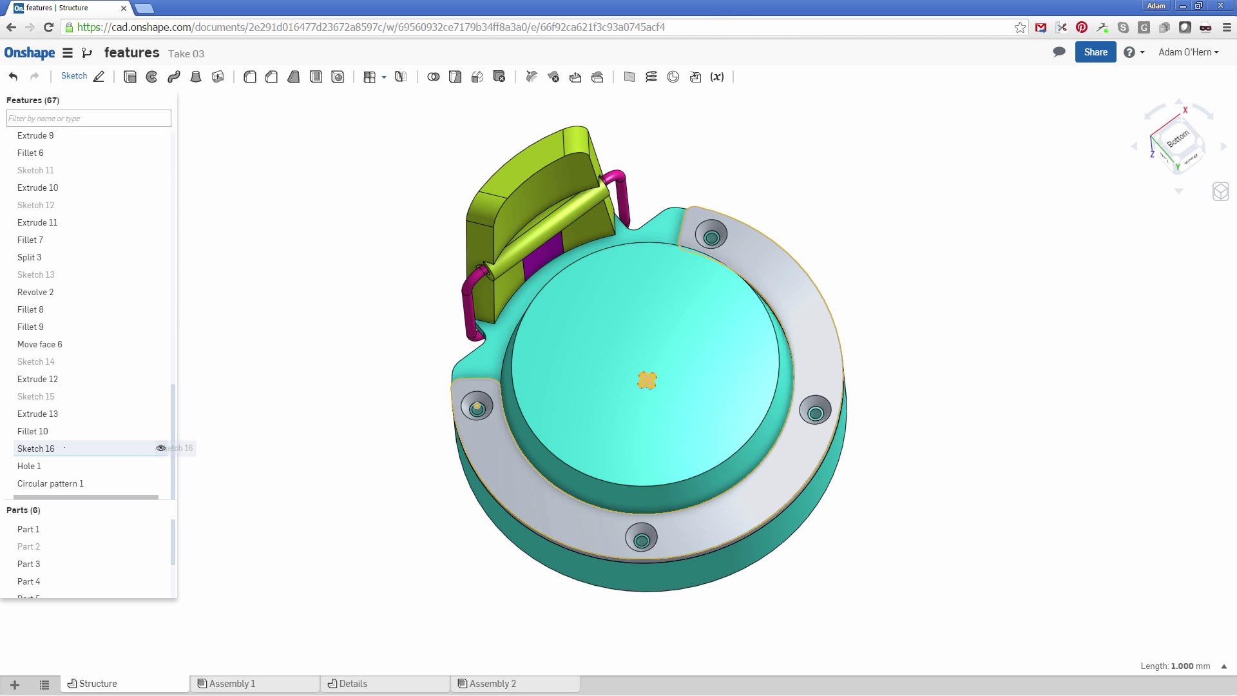
In Sketch 16, make the cross centre coincident with the flange hole's centre
double_click(76, 453)
scroll(576, 361, up, 5)
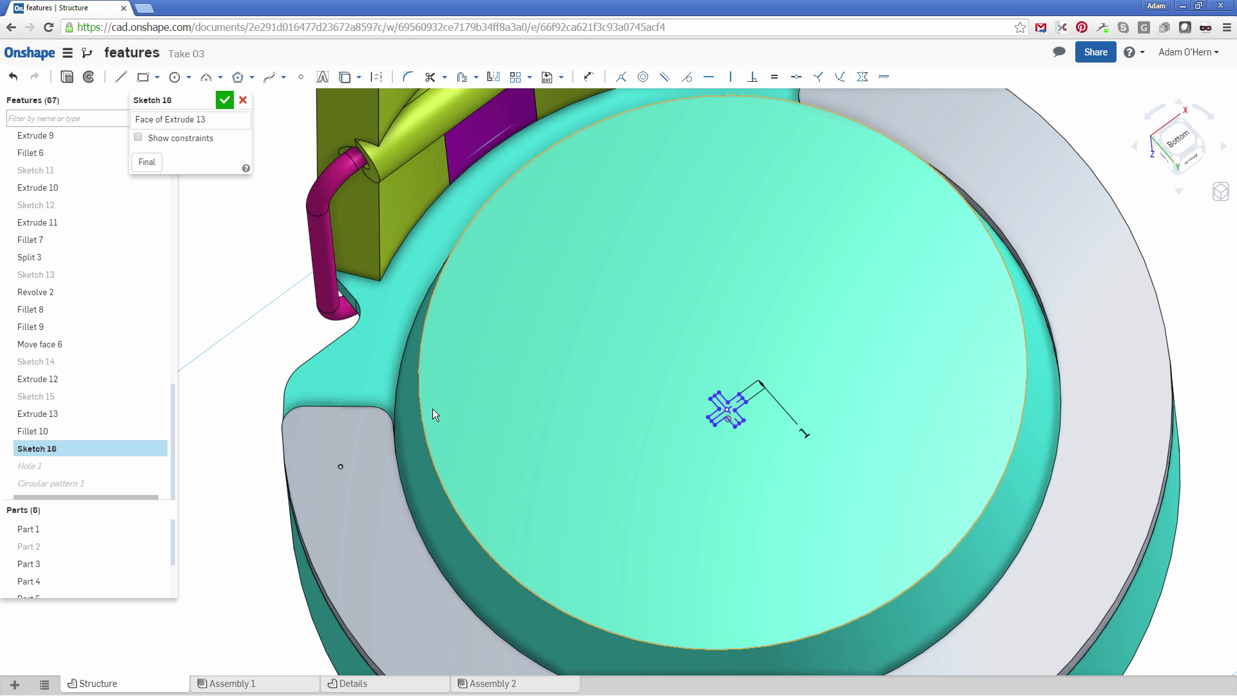
click(727, 411)
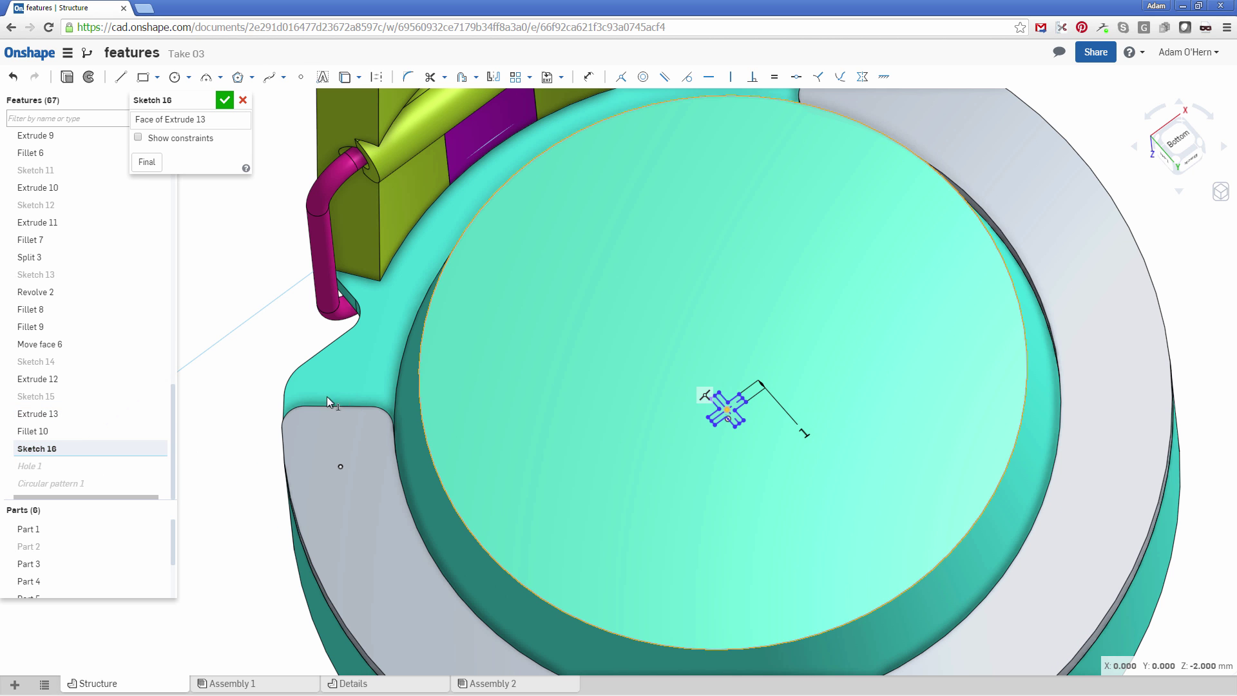
click(340, 466)
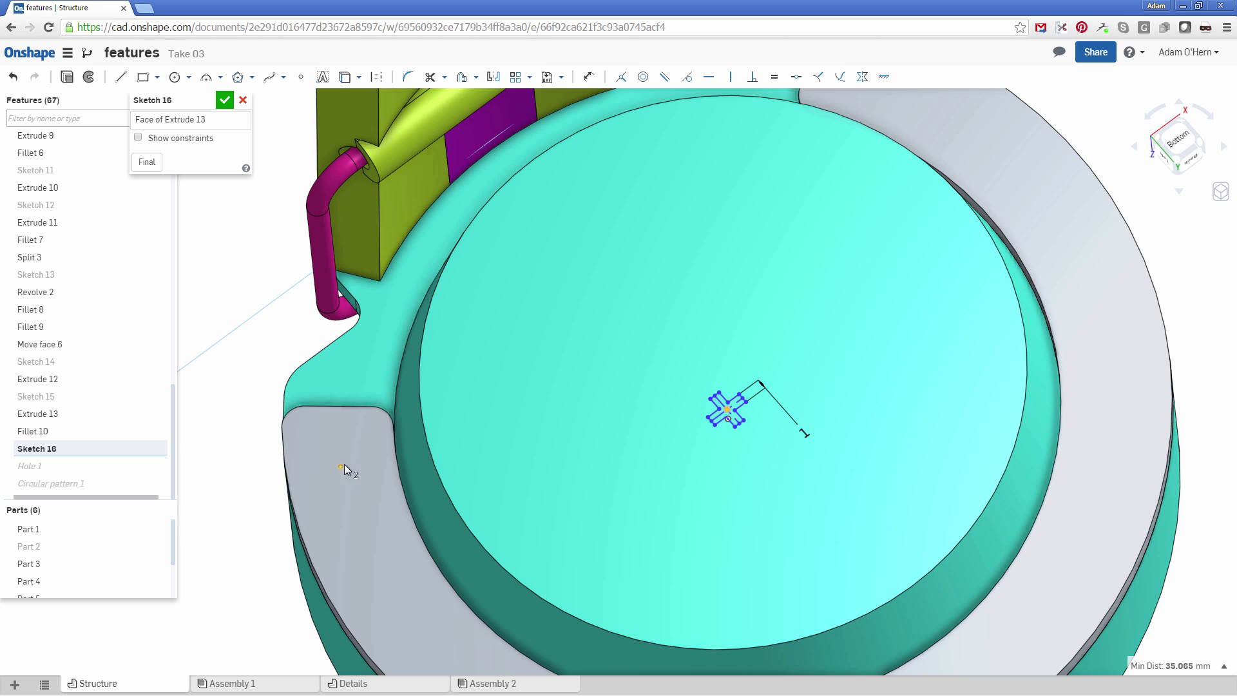
click(621, 88)
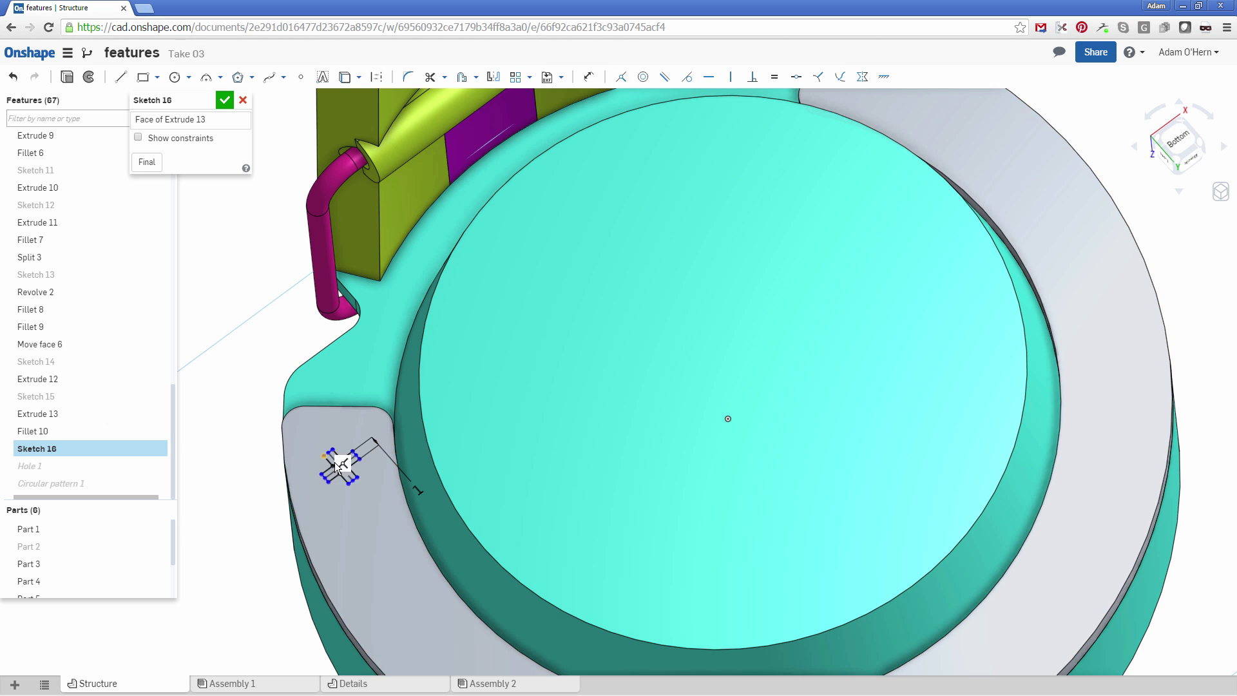
scroll(341, 476, up, 5)
click(225, 101)
scroll(478, 498, down, 5)
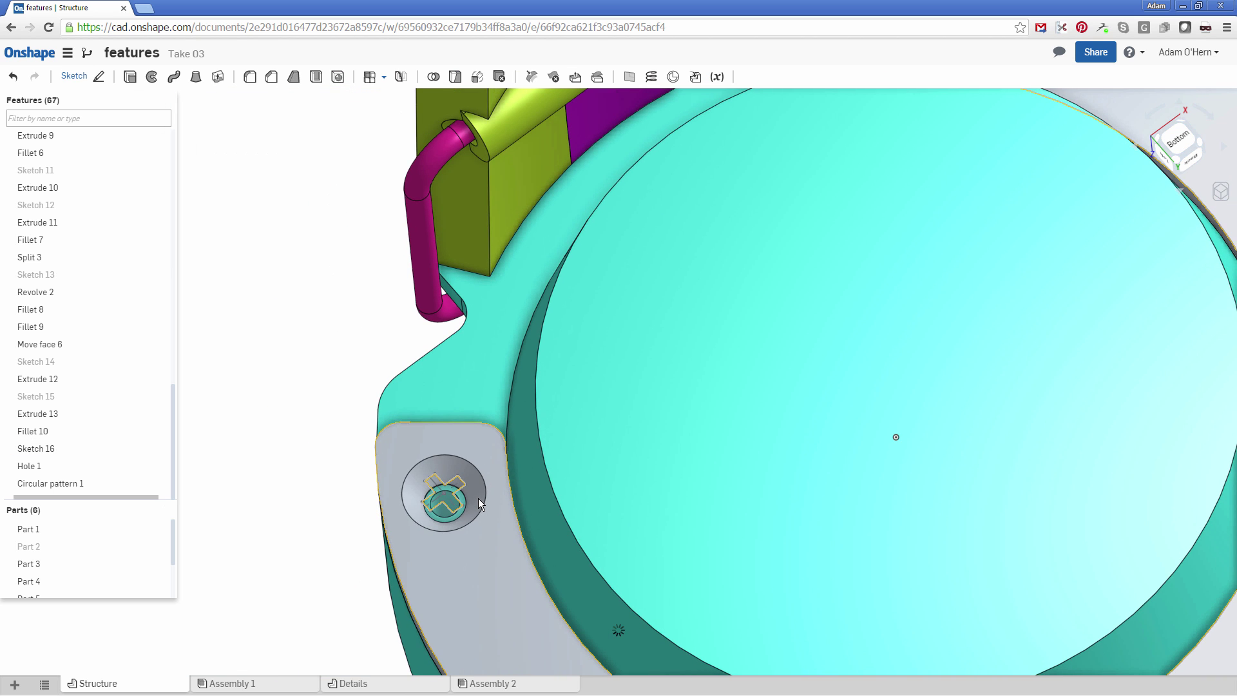
Inspect the regenerated hole and select the flange's top face
right_drag(478, 497, 562, 415)
scroll(562, 416, up, 6)
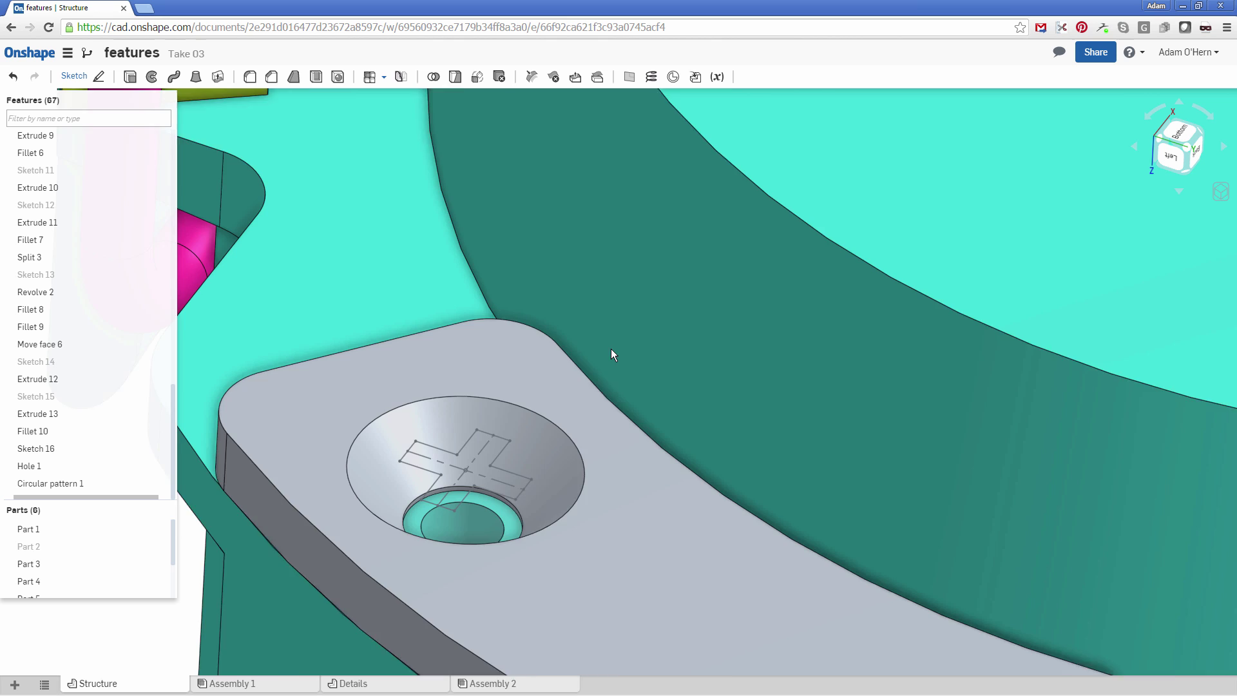
right_drag(611, 355, 642, 349)
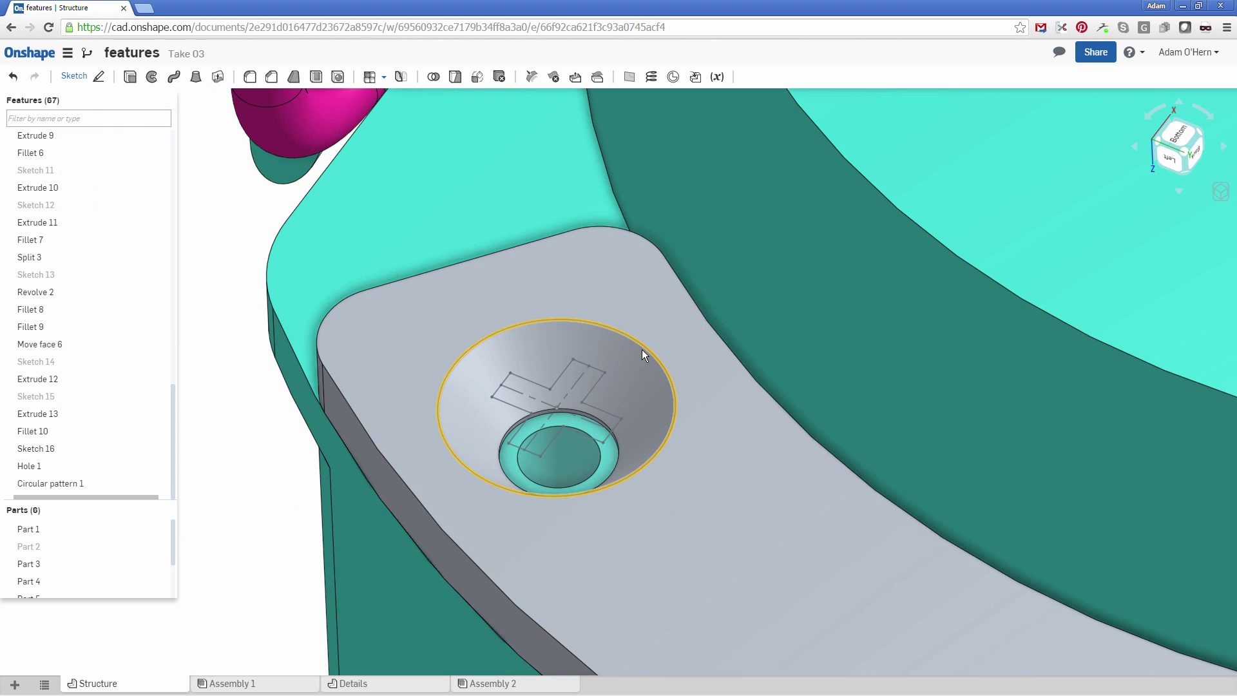
click(427, 336)
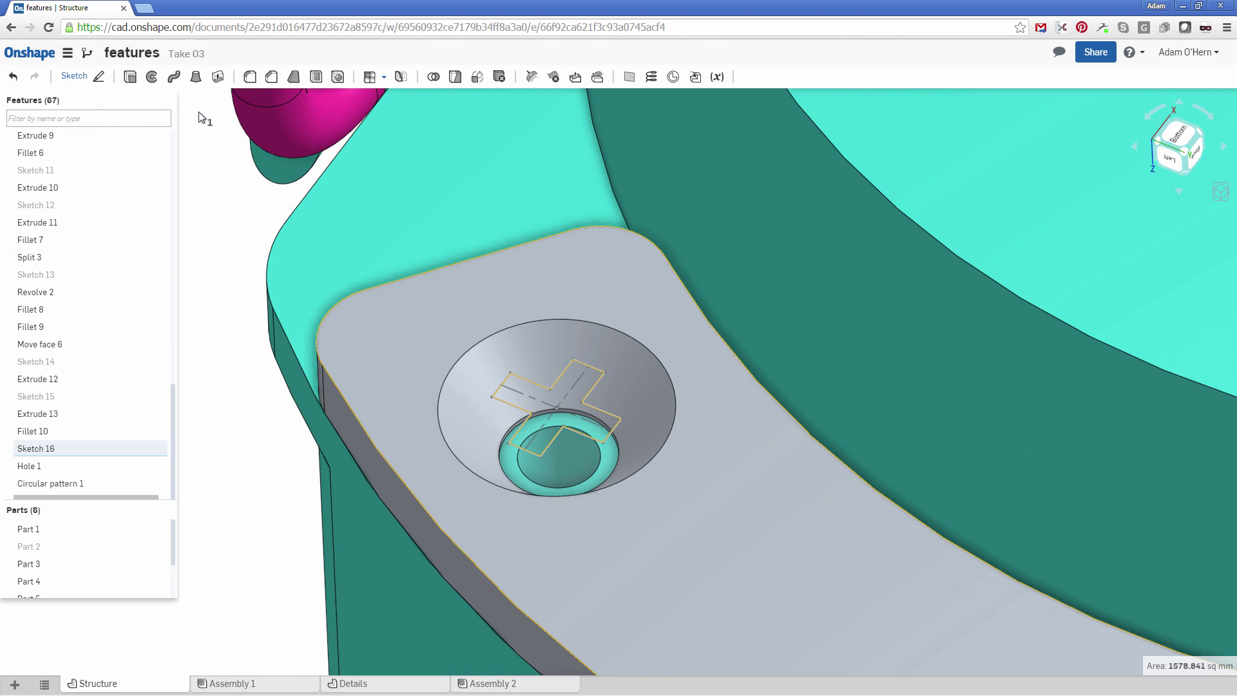
Sketch a circle on the flange face with its centre coincident with the screw hole's centre
key(shift+s)
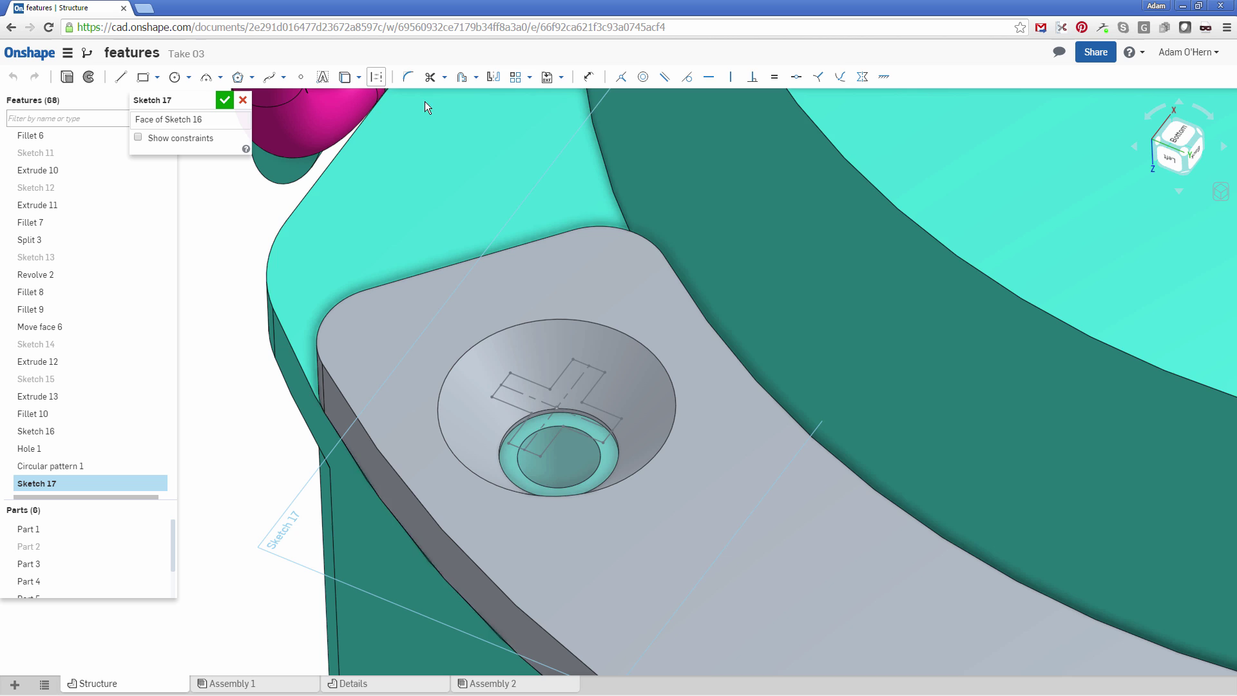
click(174, 76)
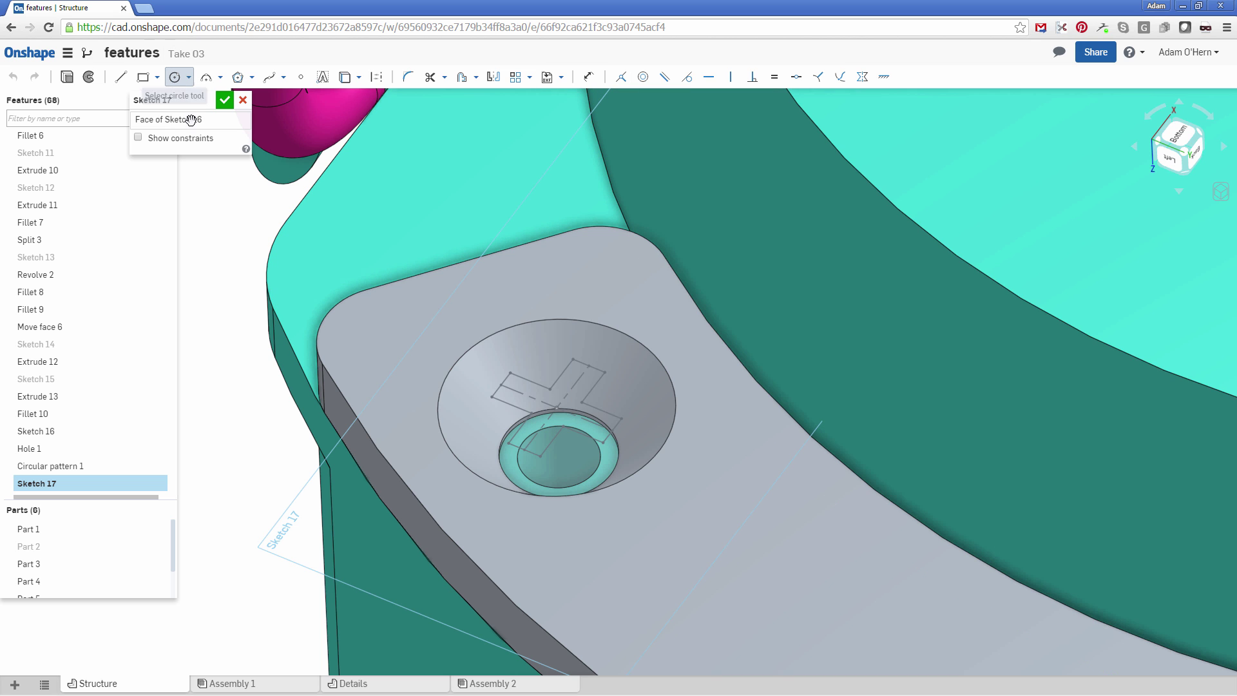
click(556, 409)
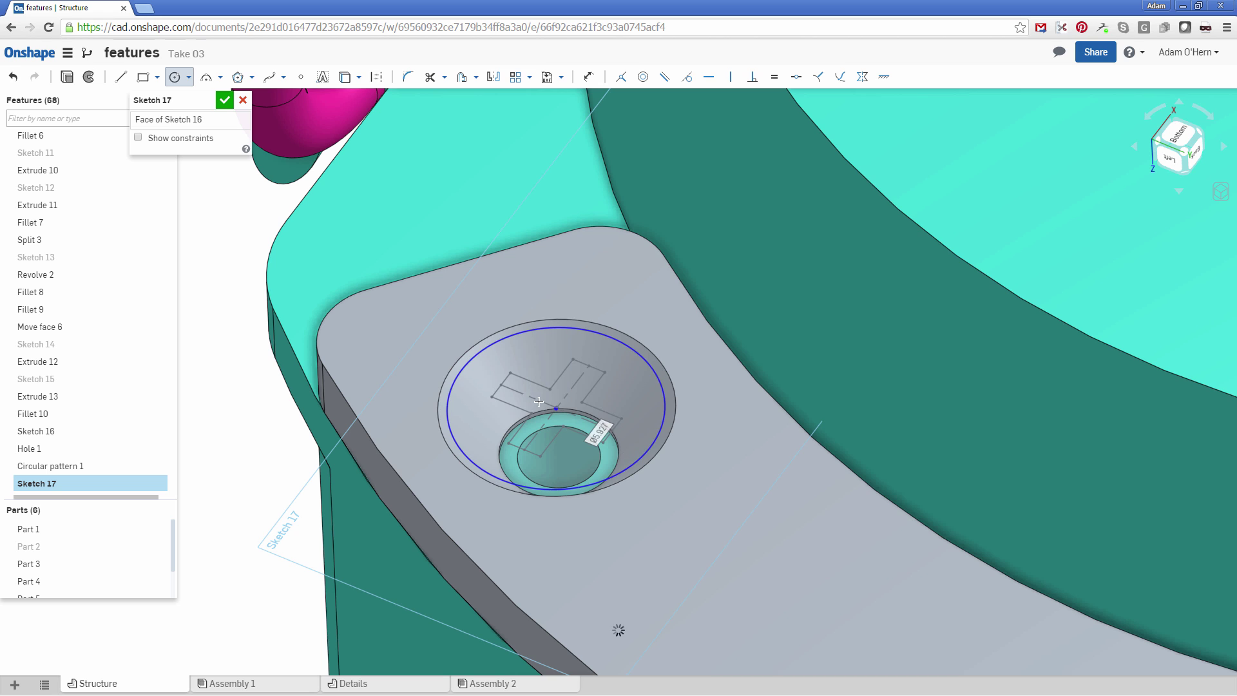
key(Escape)
drag(558, 412, 578, 453)
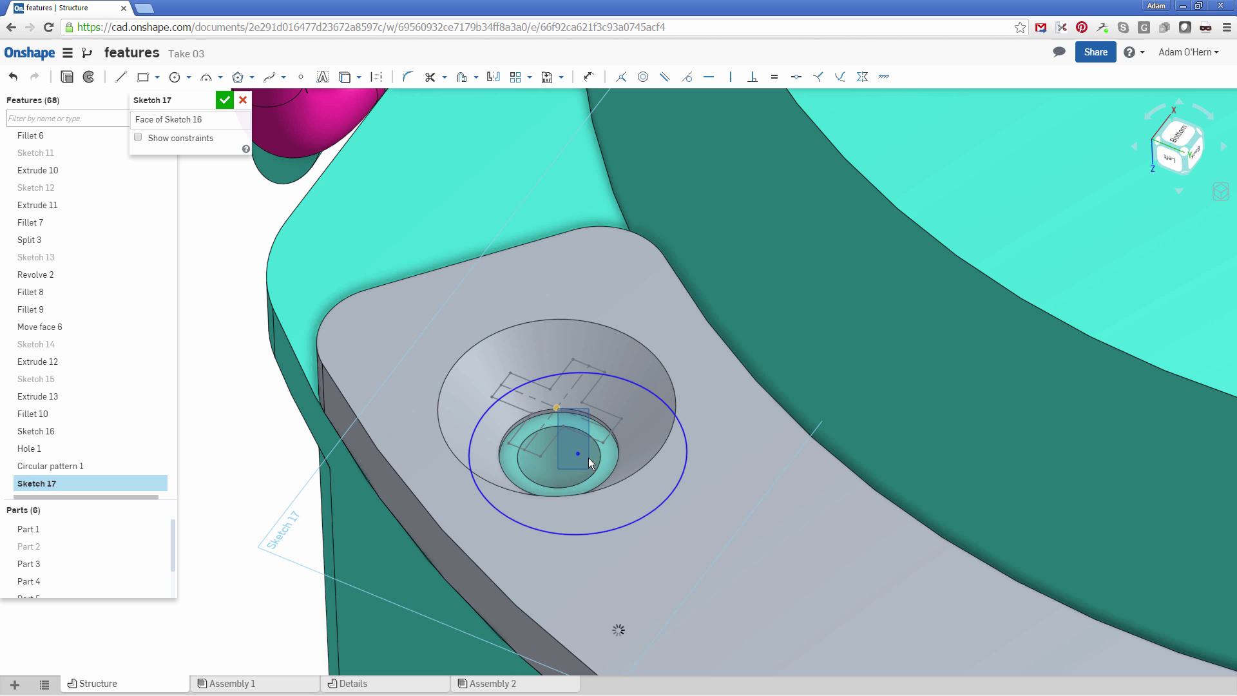
click(580, 454)
click(554, 406)
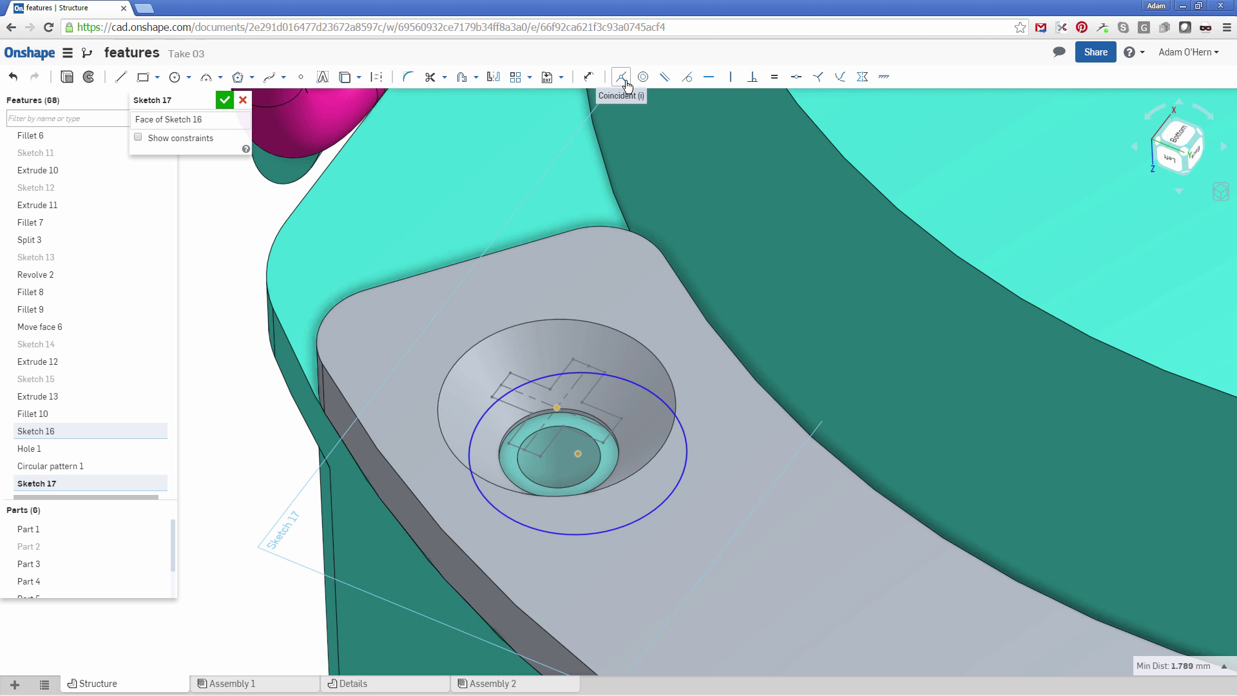
click(624, 80)
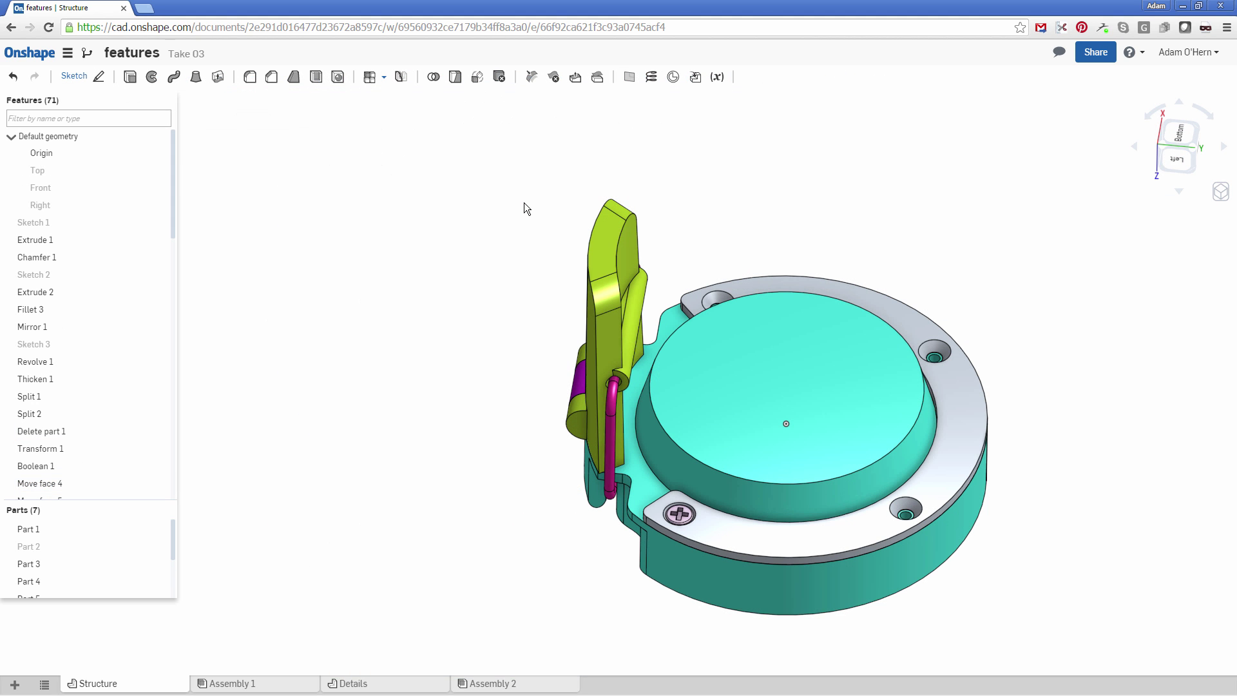
Select the round top face and orbit to a more top-down view of the model
middle_drag(659, 300, 513, 260)
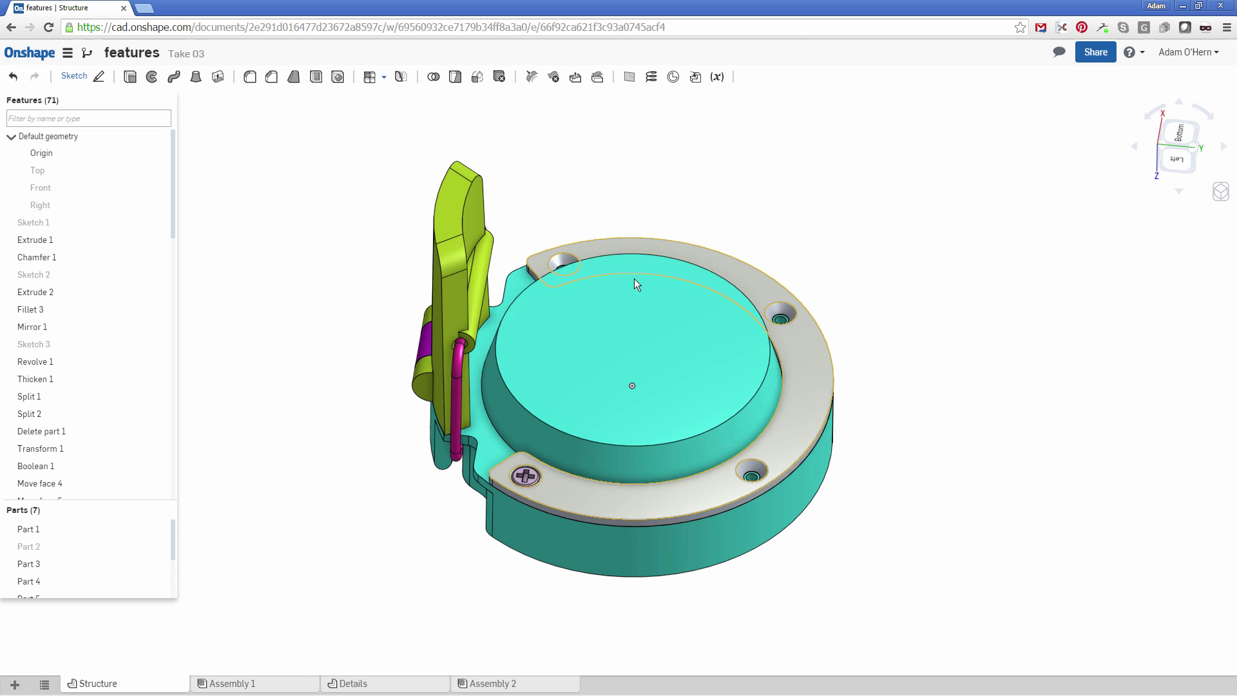
click(658, 290)
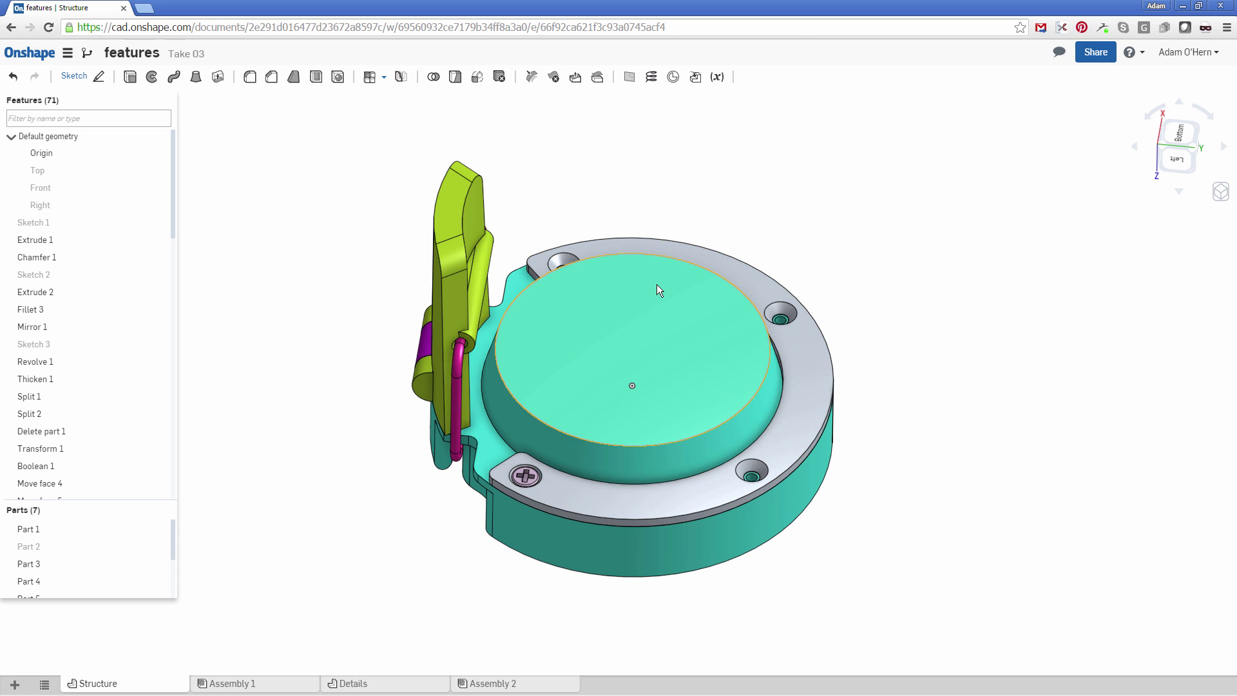
mouse_move(714, 314)
right_down()
mouse_move(699, 279)
mouse_move(696, 347)
mouse_move(710, 327)
right_up()
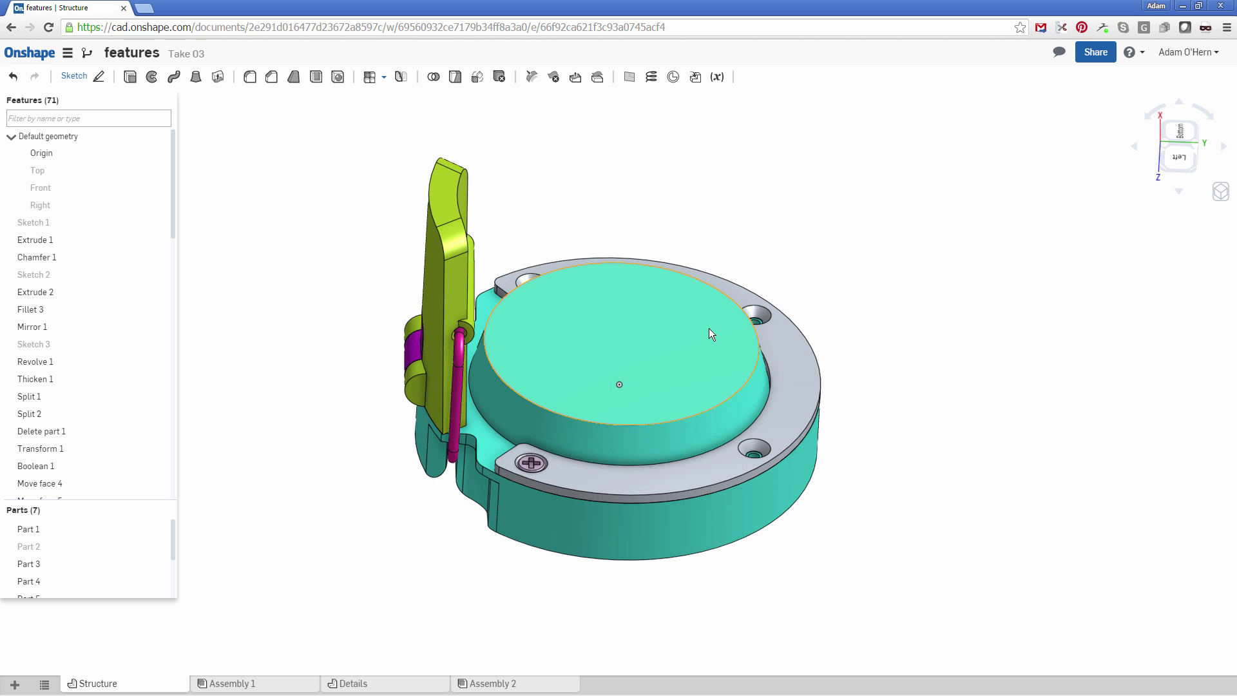
right_drag(593, 315, 650, 314)
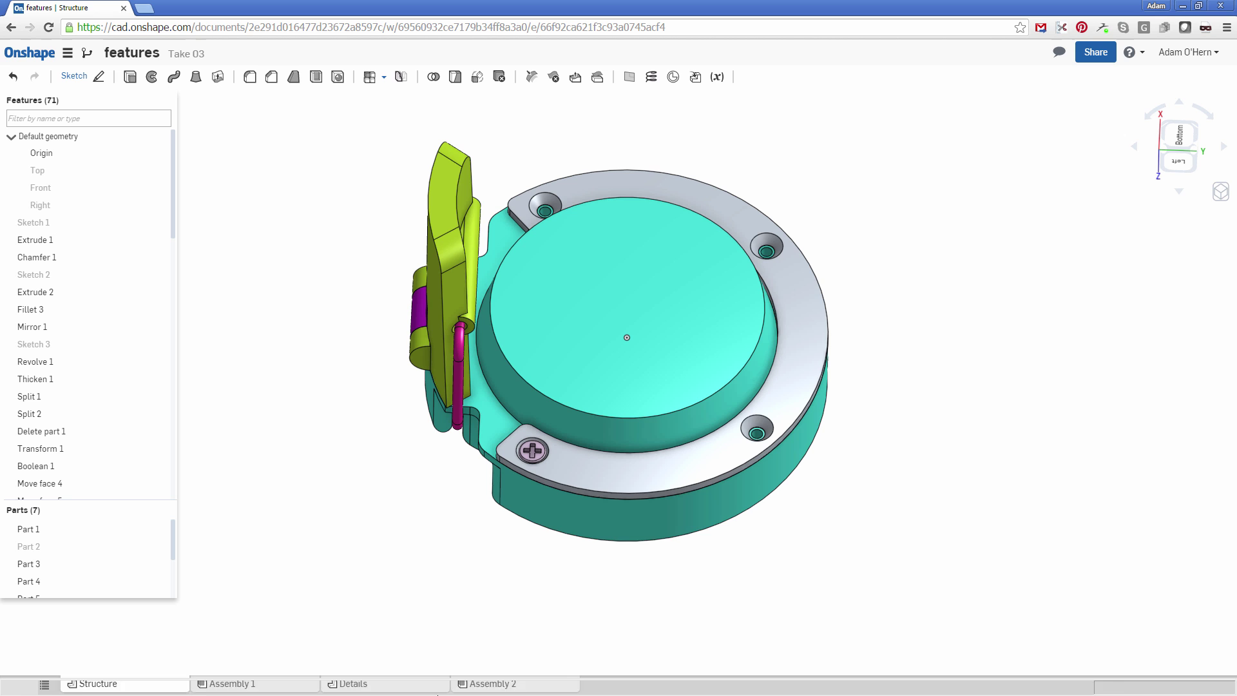
In Assembly 2, swing the orange latch about its hinge and view it from the front-right
click(517, 683)
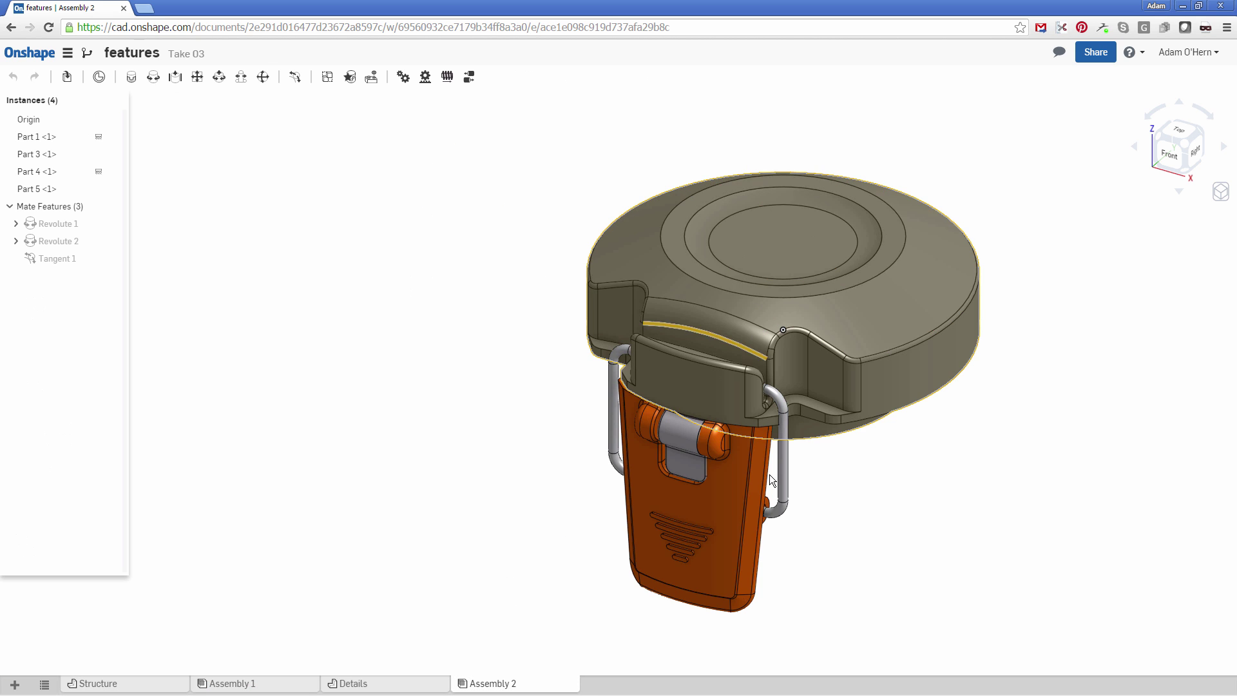
right_drag(769, 475, 617, 451)
drag(617, 451, 523, 446)
drag(568, 489, 508, 456)
right_drag(508, 457, 814, 455)
middle_drag(813, 454, 830, 484)
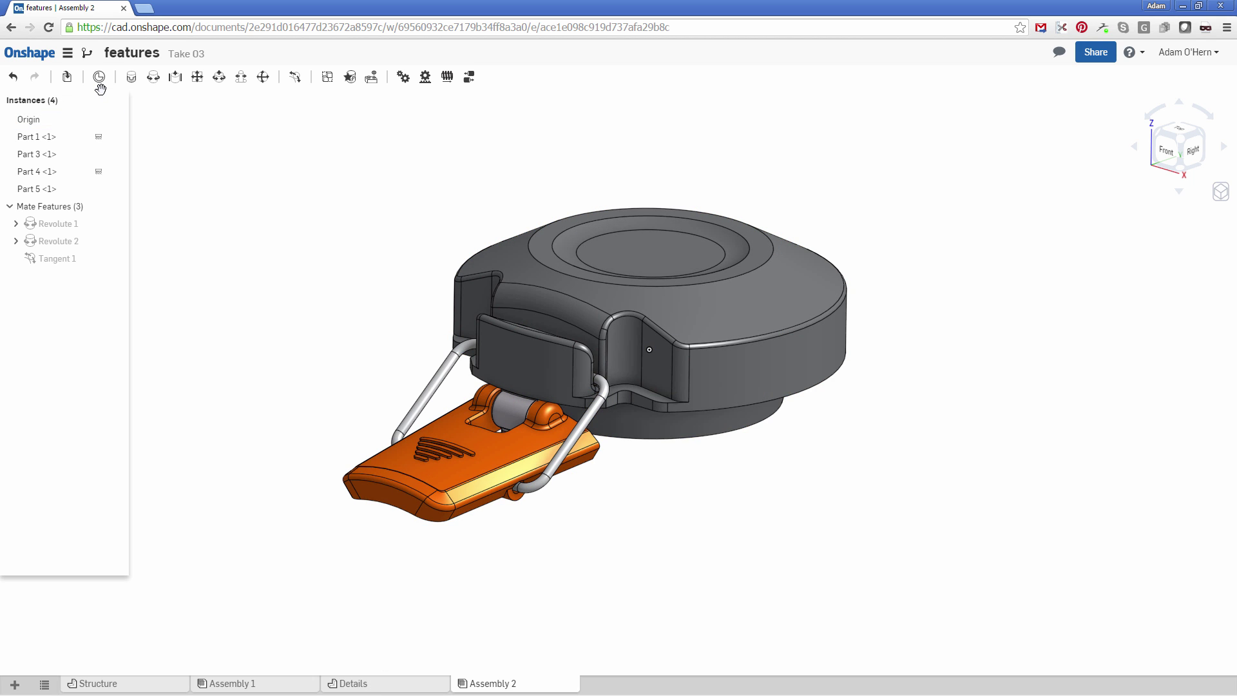
Insert ring Part 6 and screw Part 7 from Structure, then zoom in on the underside
click(68, 78)
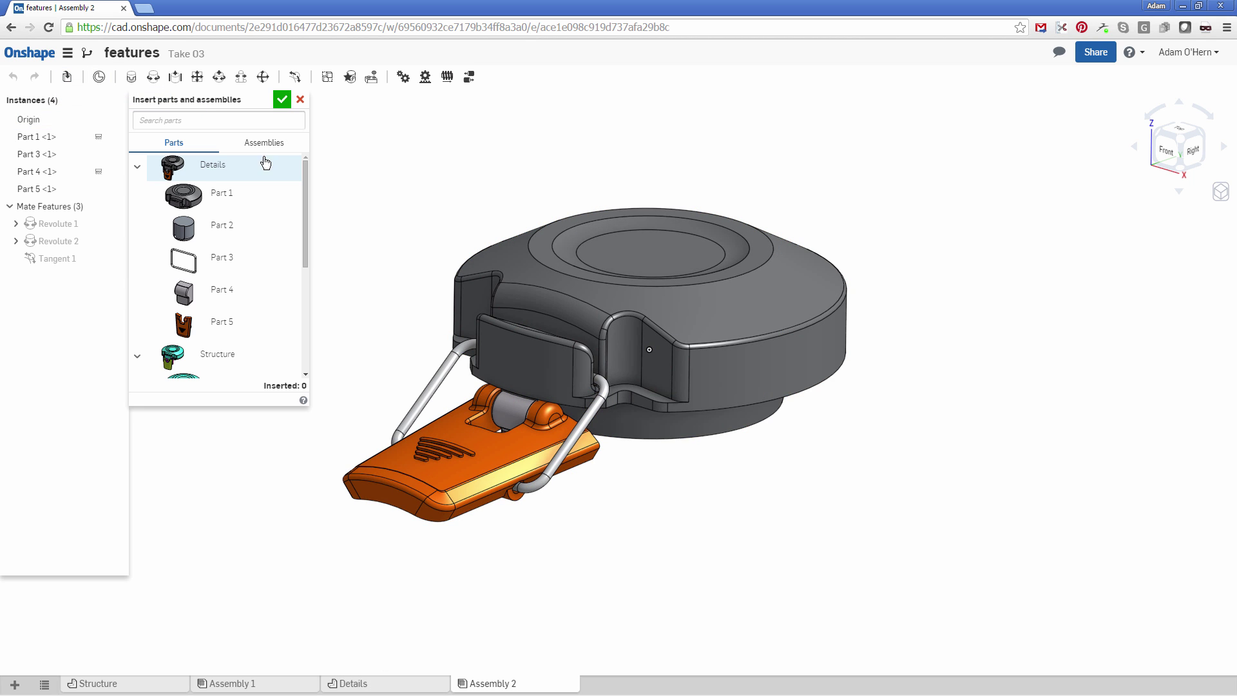
click(137, 166)
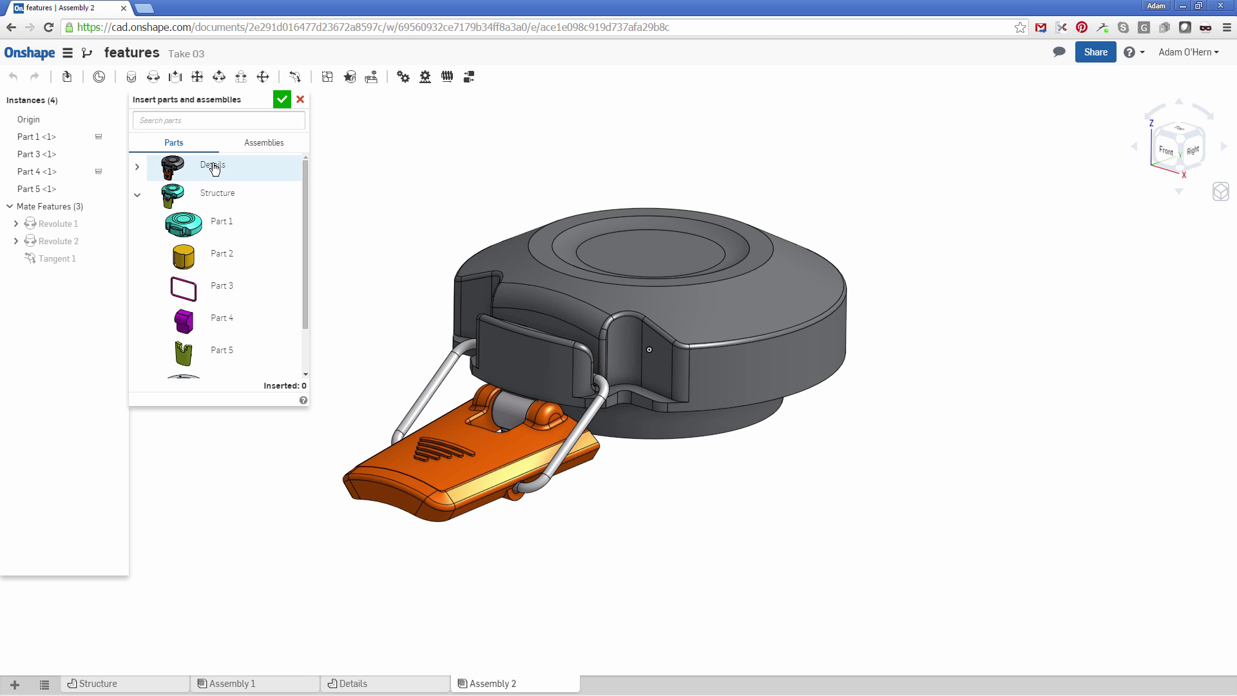
drag(306, 239, 307, 316)
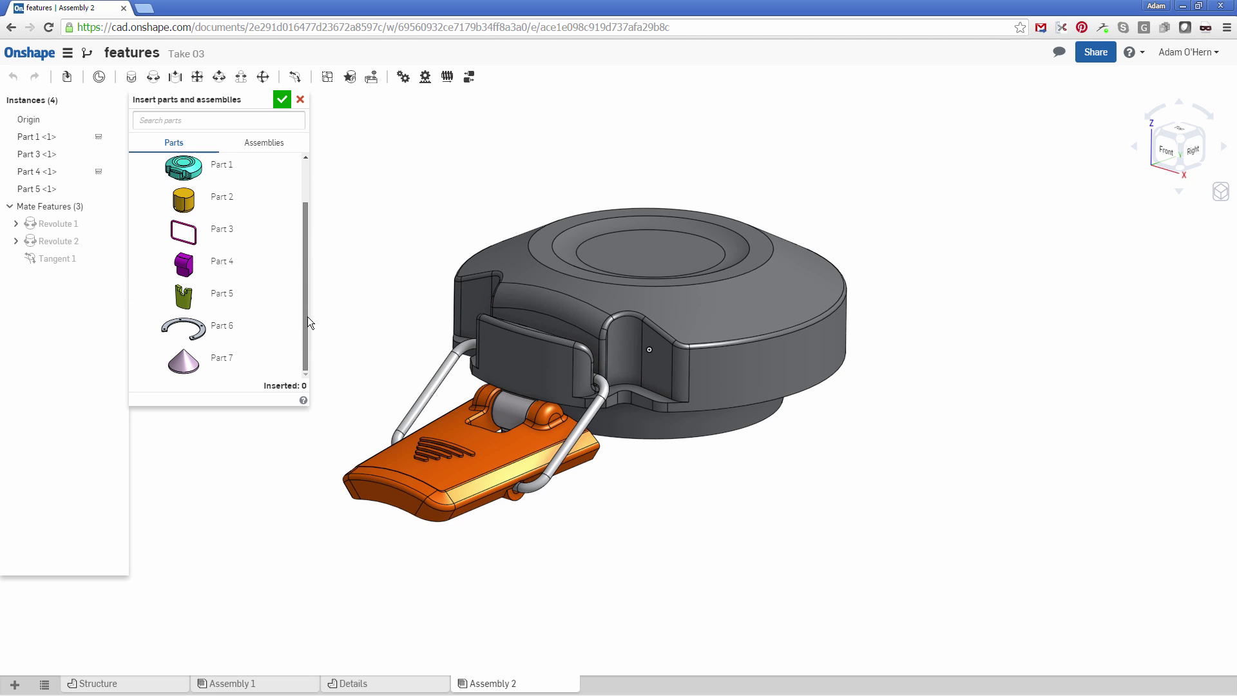
click(234, 330)
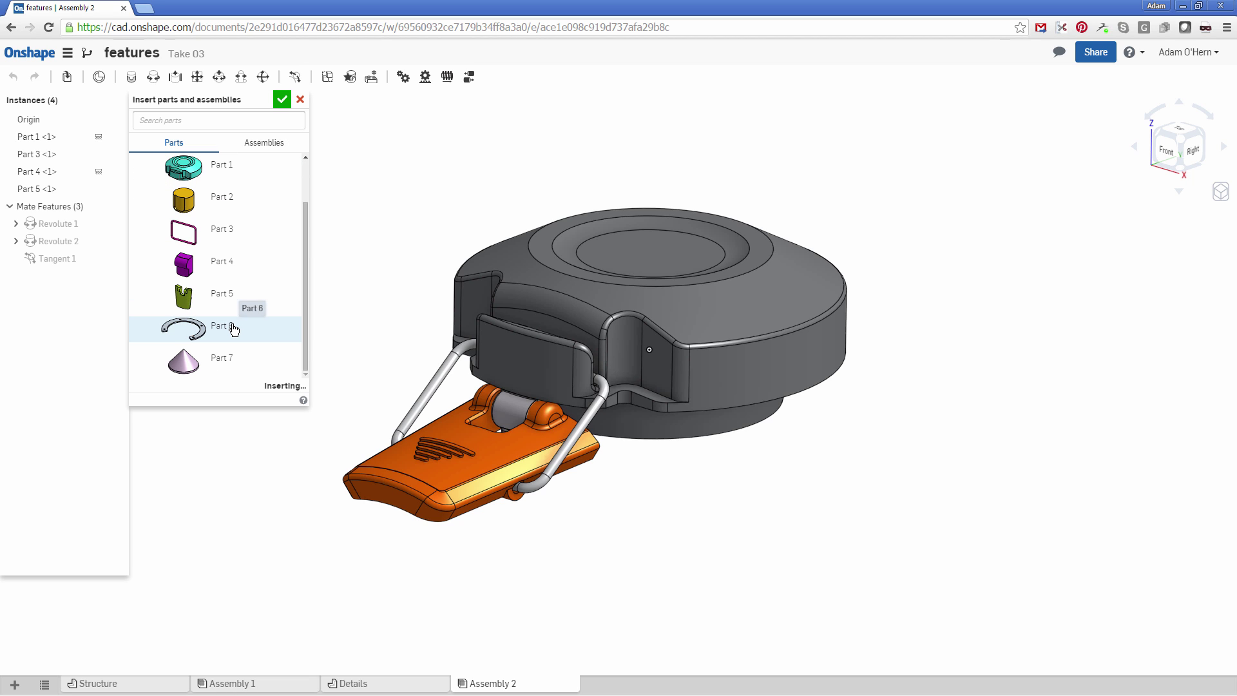
click(230, 365)
click(282, 100)
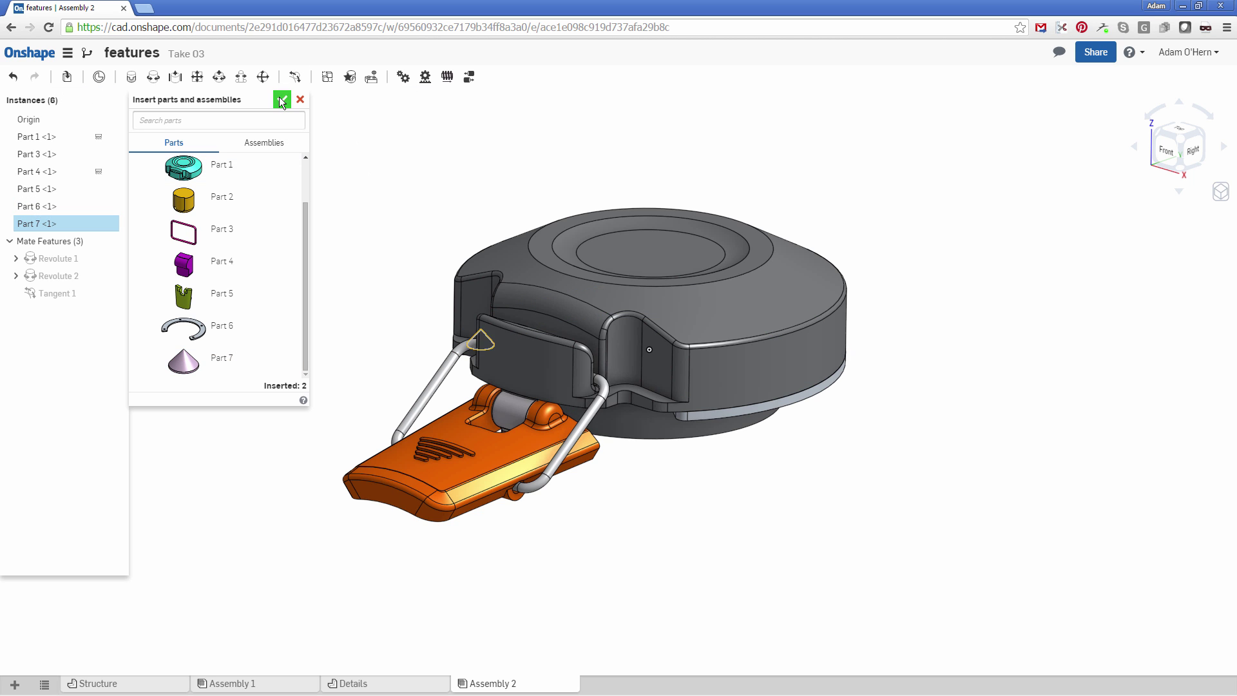
right_drag(428, 477, 505, 573)
scroll(505, 573, up, 5)
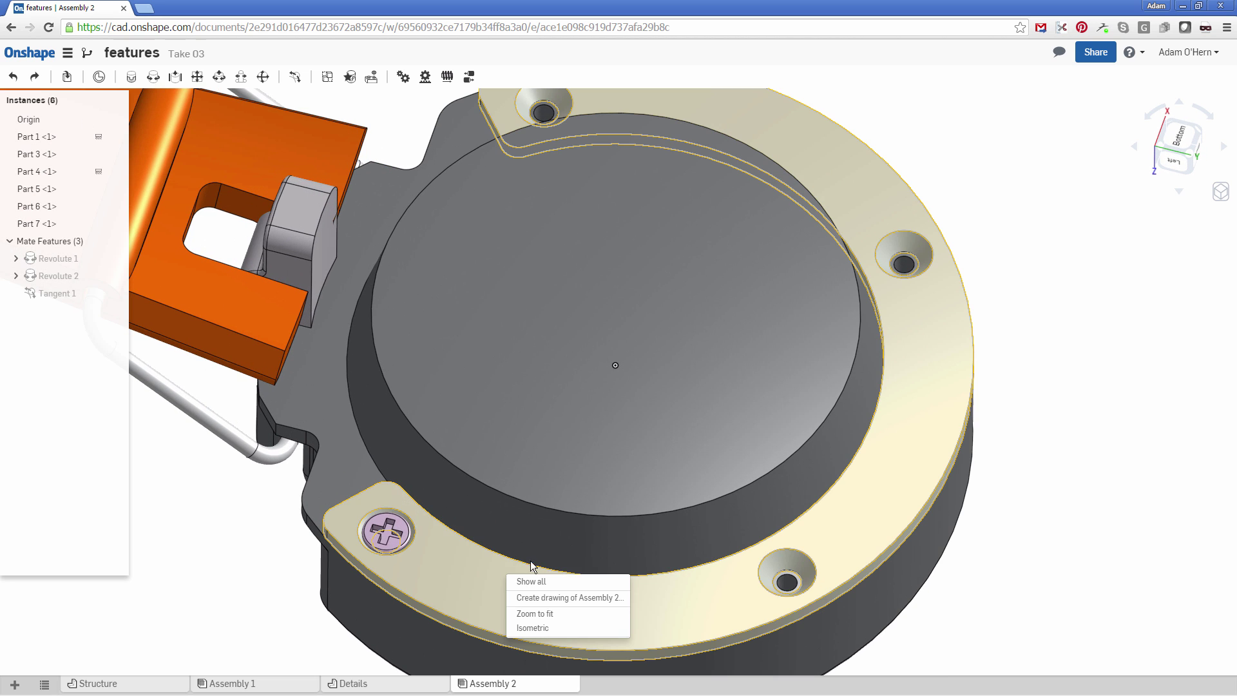
scroll(347, 570, up, 8)
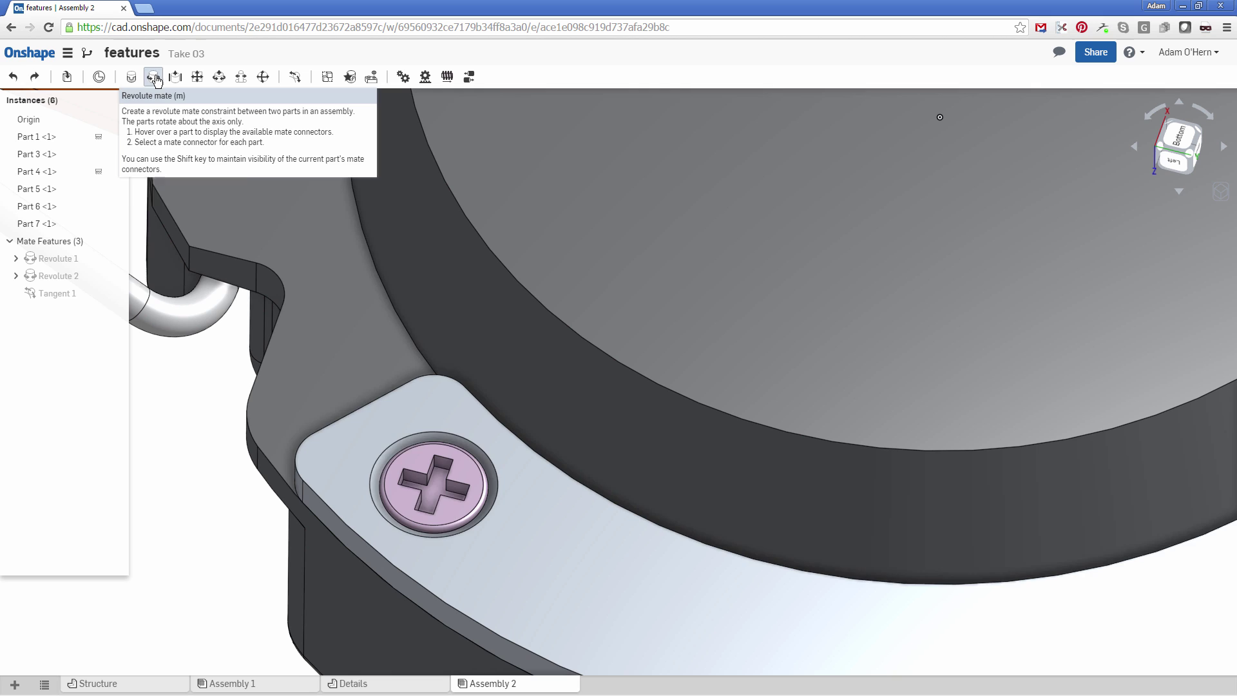
Add a revolute mate between the screw head centre and the countersunk hole edge
click(154, 77)
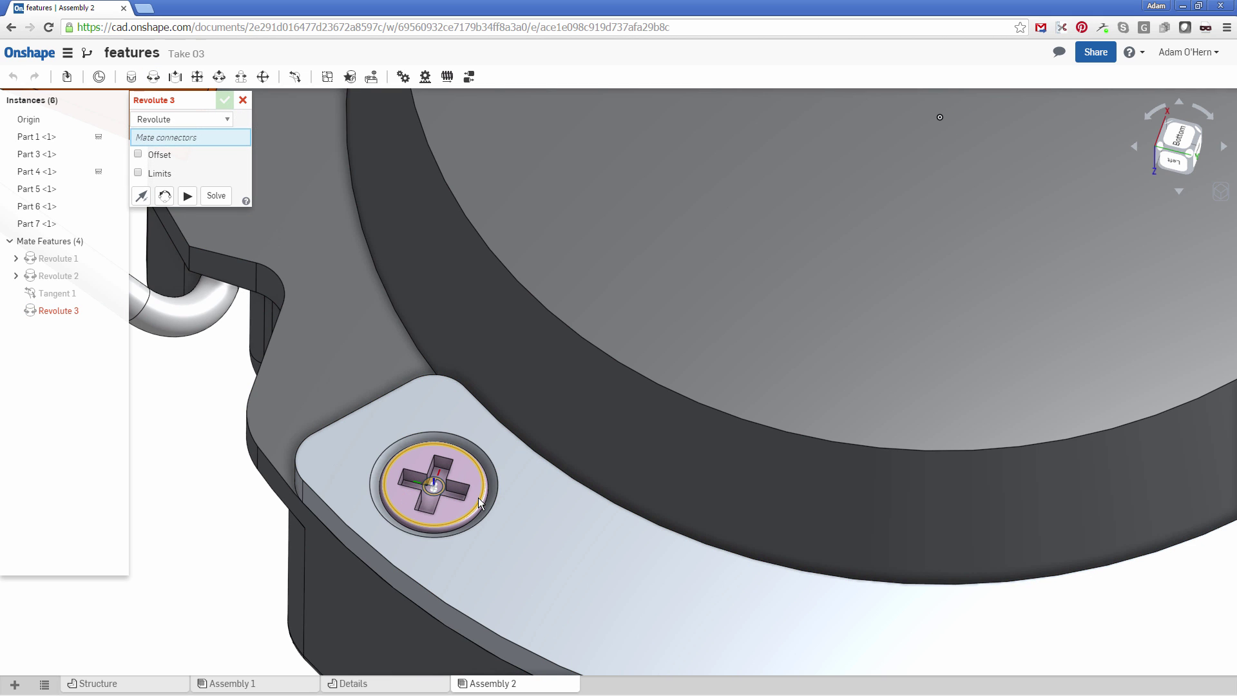
scroll(477, 497, up, 5)
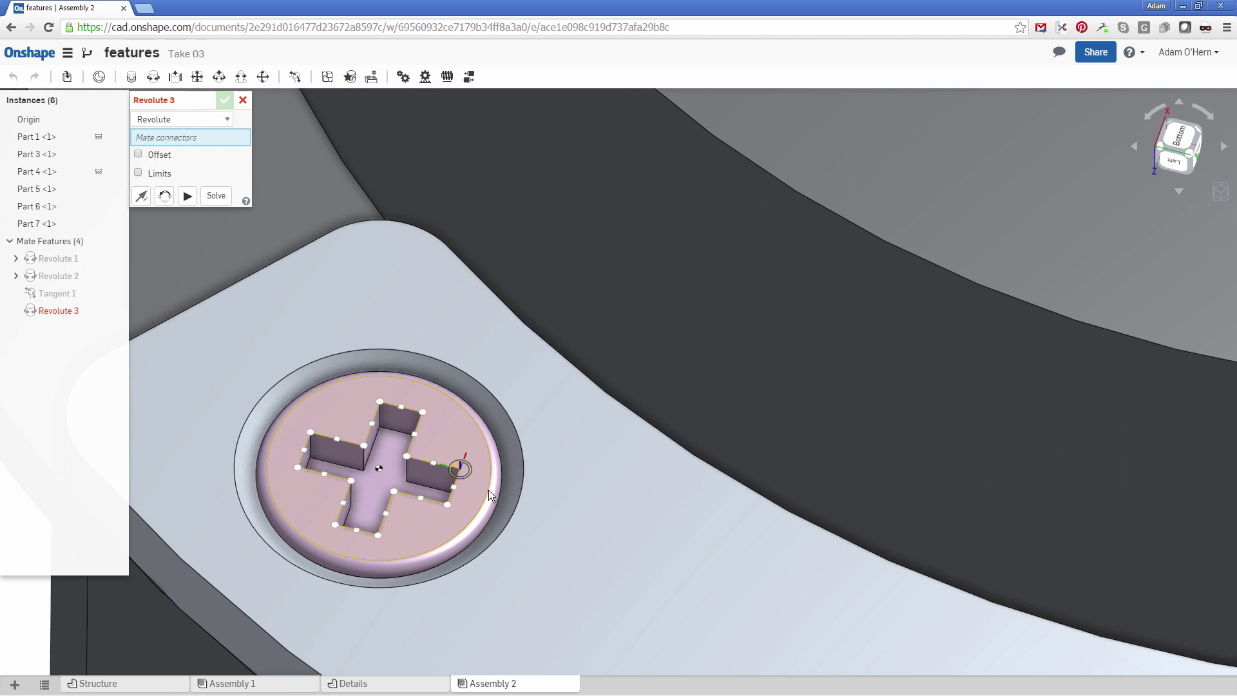
click(484, 508)
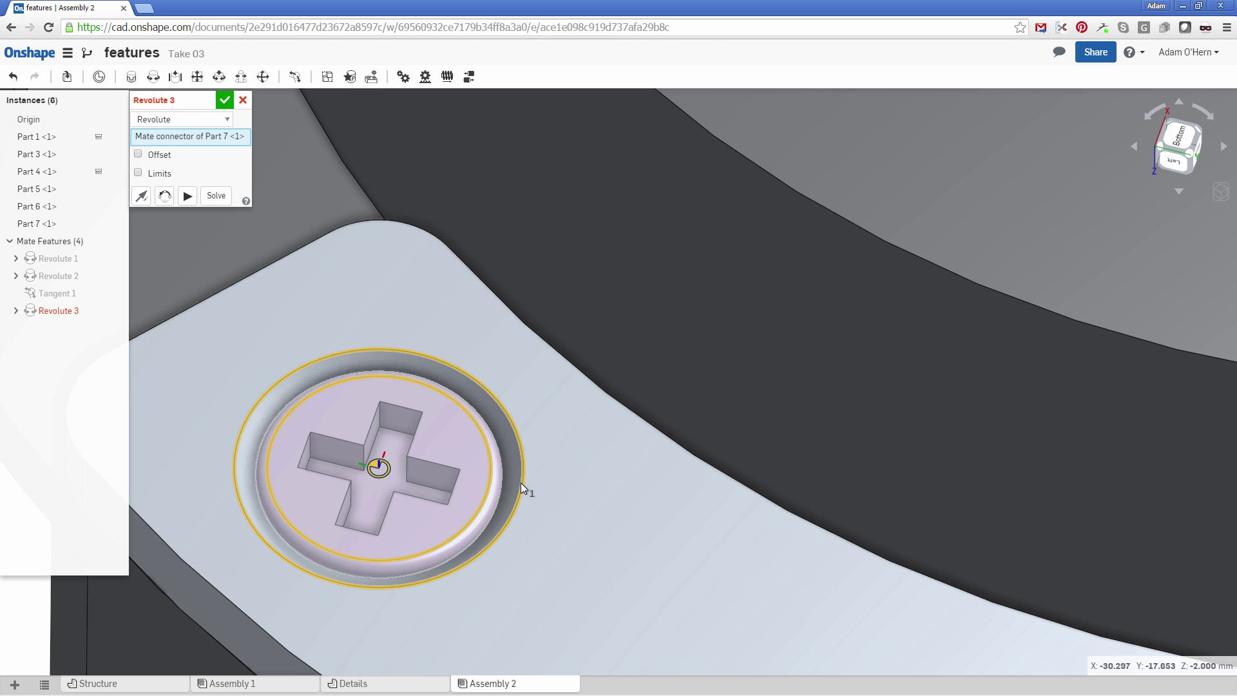
click(521, 482)
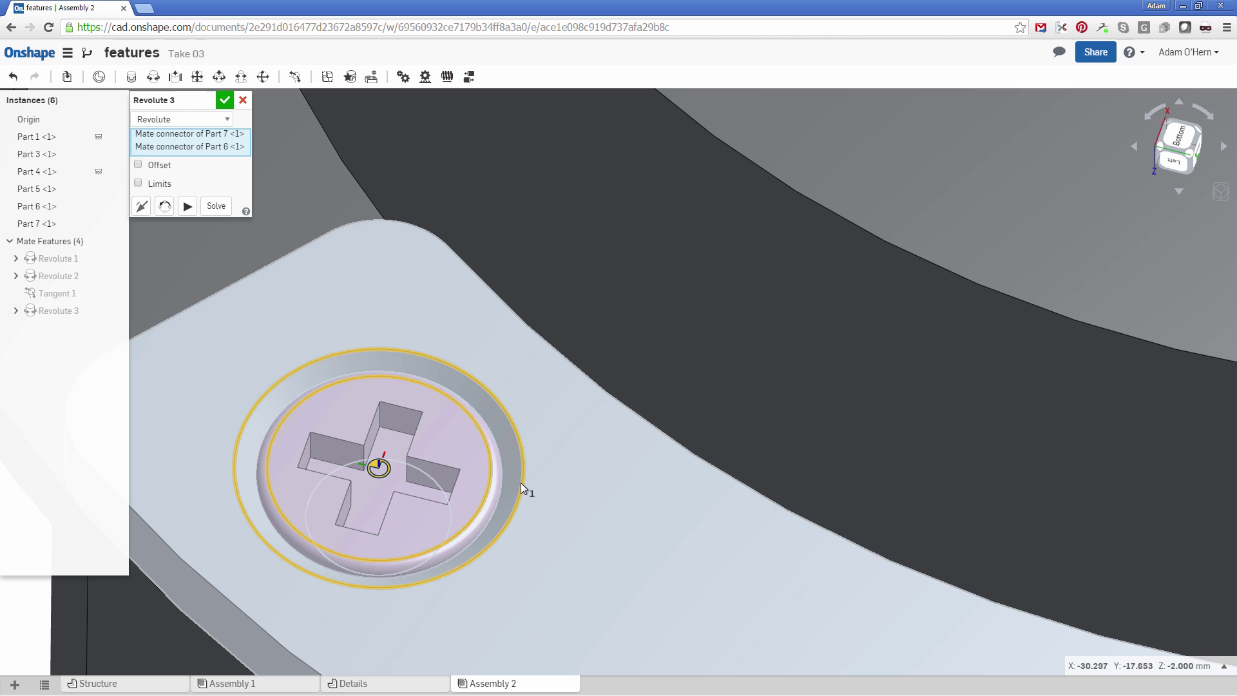
scroll(468, 632, down, 6)
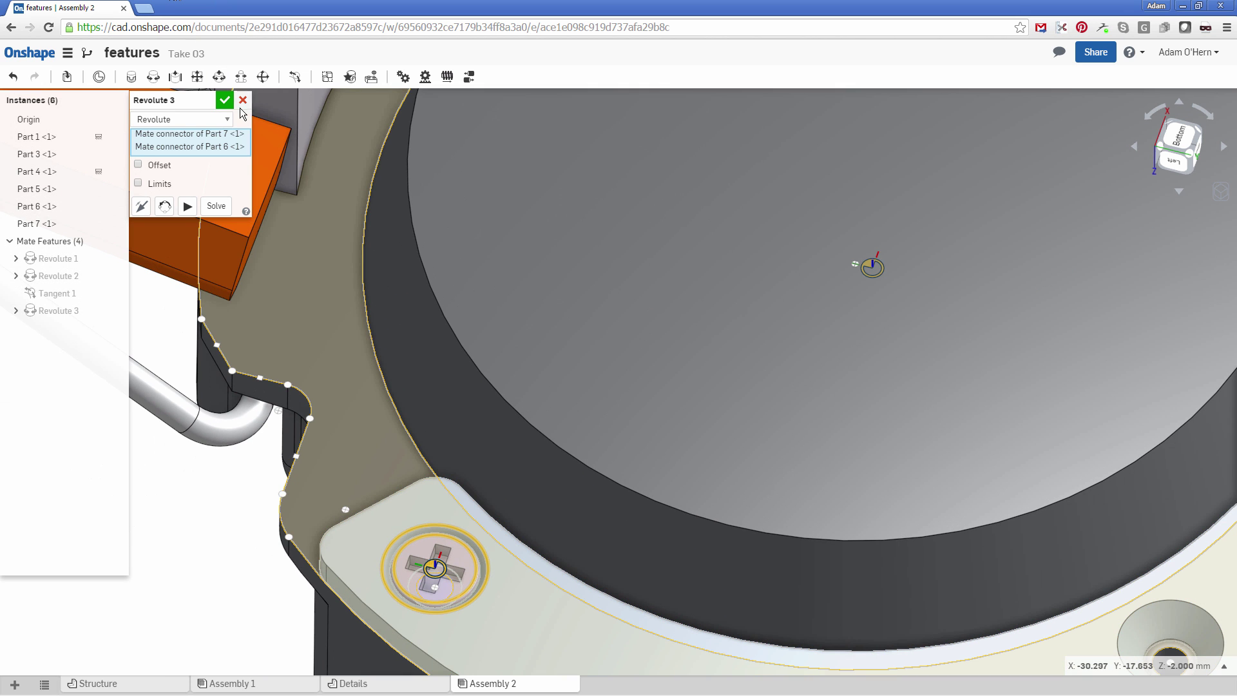
click(242, 101)
Fix ring Part 6 in place and spin the screw to test the mate
scroll(477, 516, down, 3)
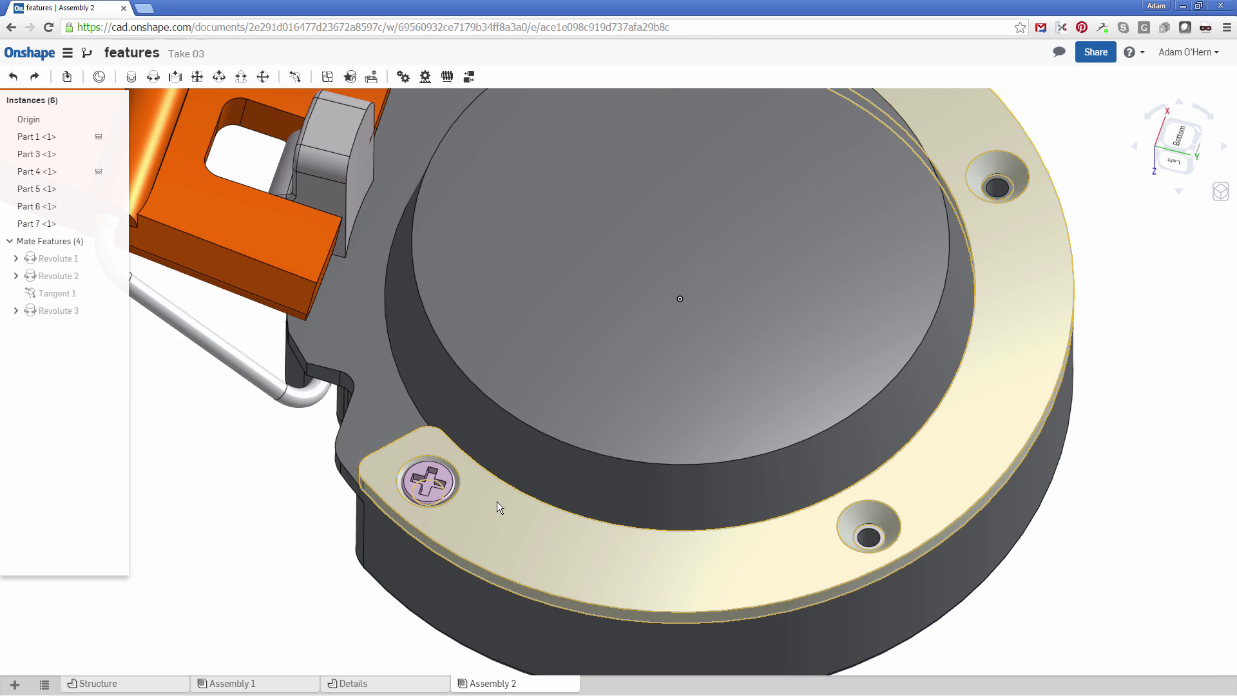
right_click(497, 502)
click(516, 287)
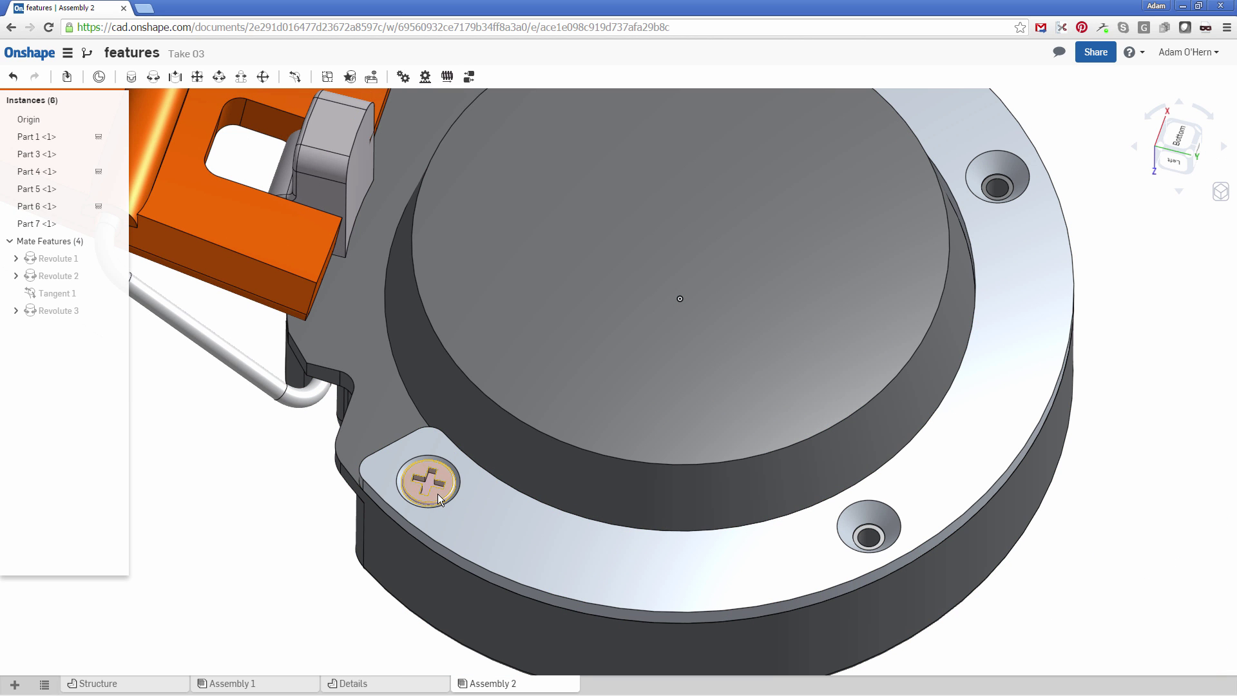
mouse_move(425, 513)
mouse_down()
mouse_move(473, 504)
mouse_move(449, 511)
mouse_up()
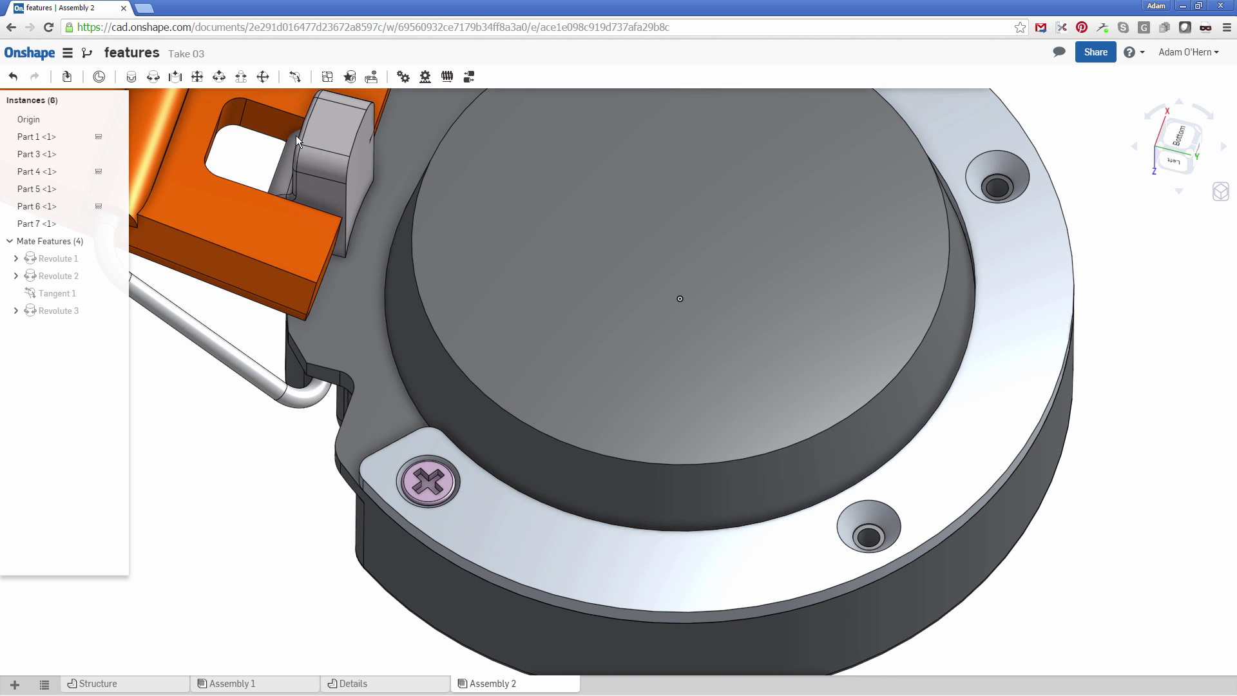
Replicate the mated screw into matching holes found on the ring's chosen face
click(372, 77)
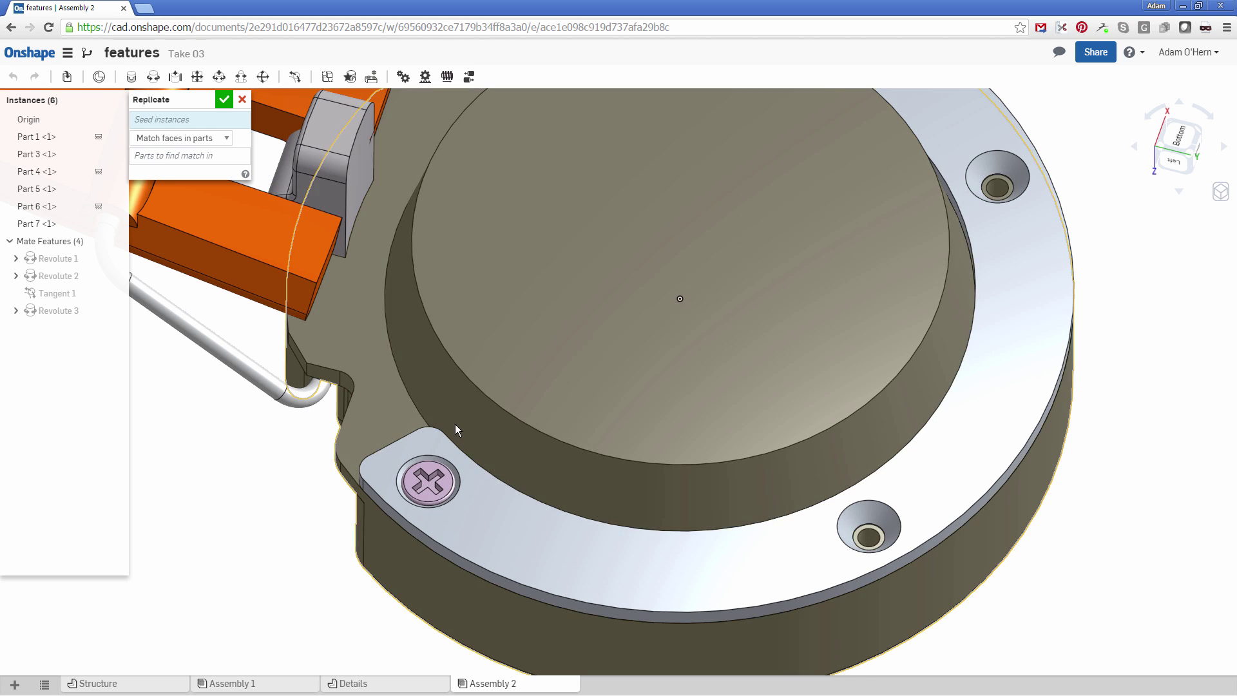
click(442, 486)
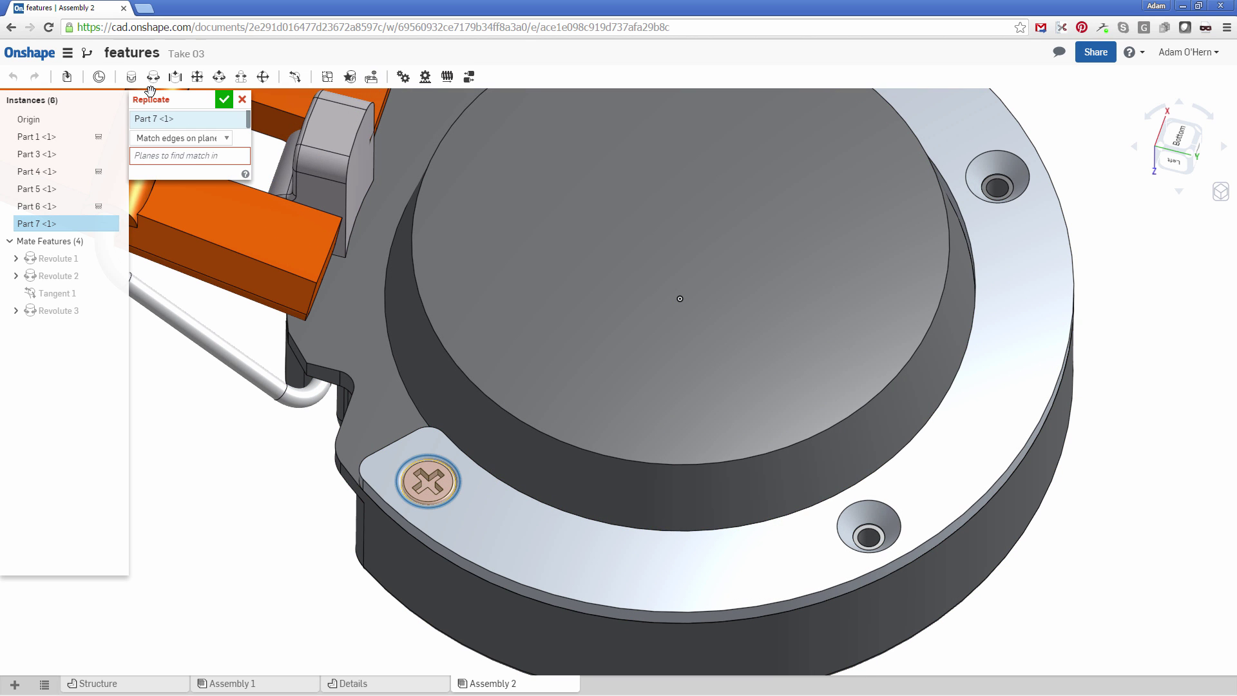
click(206, 141)
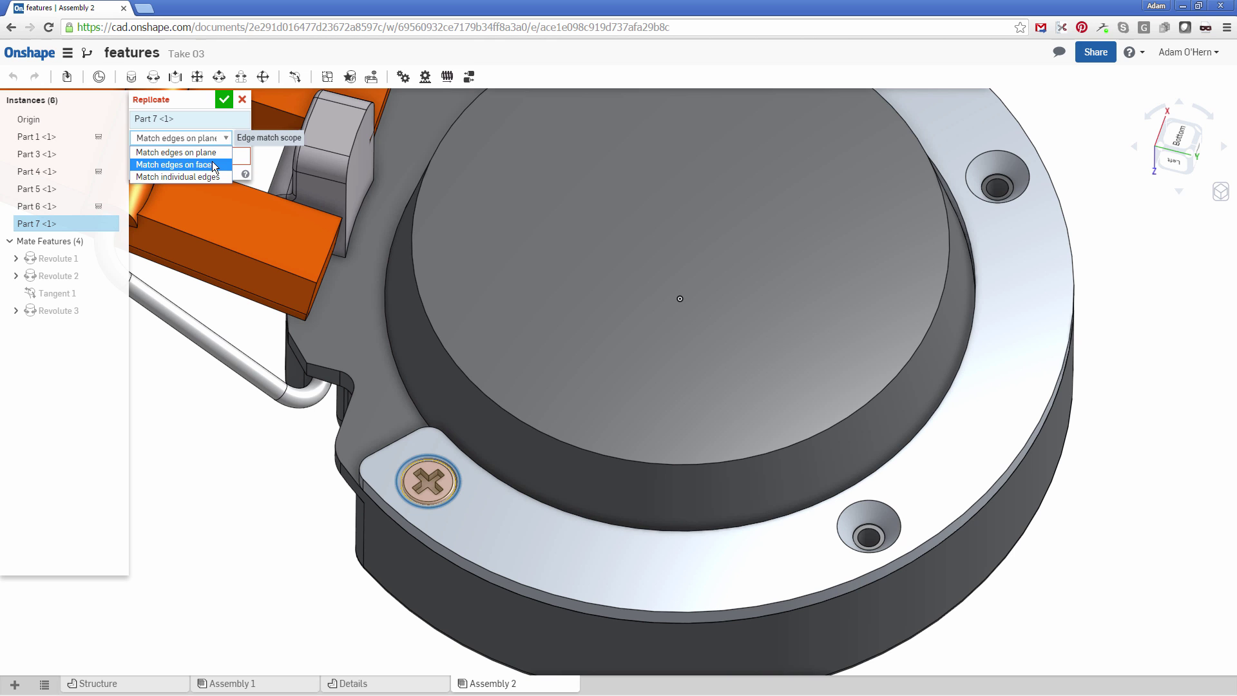
click(212, 165)
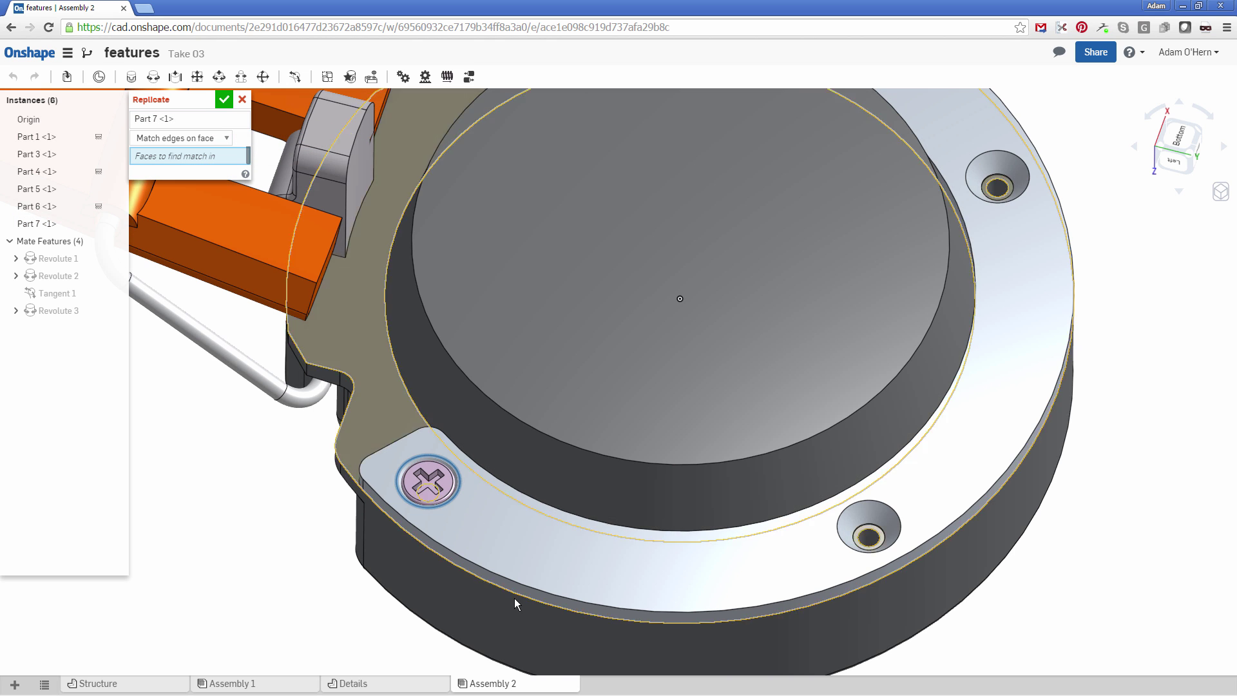
click(525, 538)
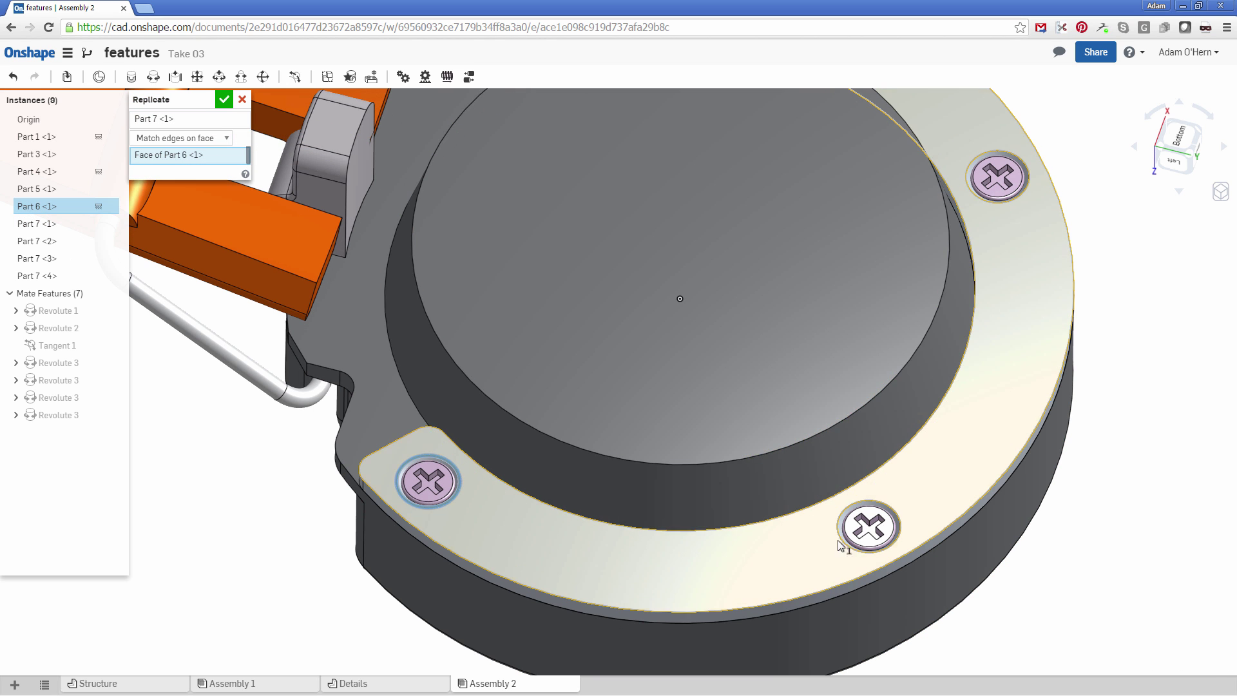
click(223, 99)
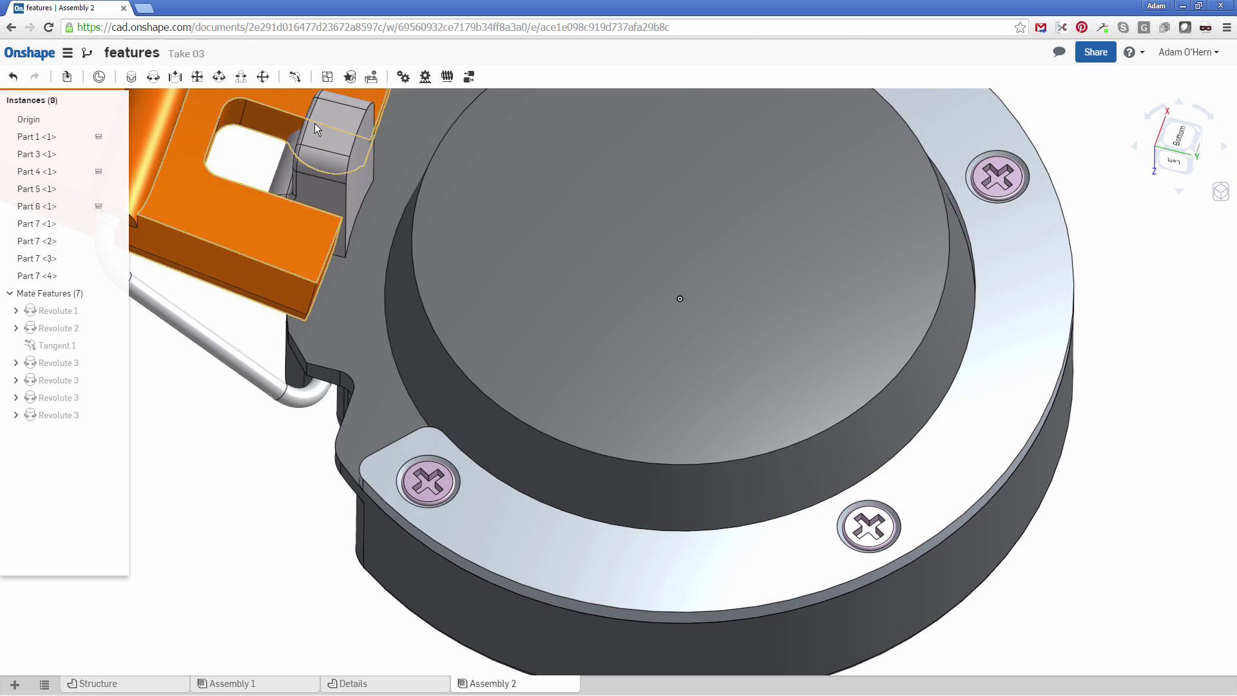
scroll(1004, 293, up, 5)
Rotate the screwed flange ring about its axis and orbit to check it from several angles
scroll(1007, 297, down, 5)
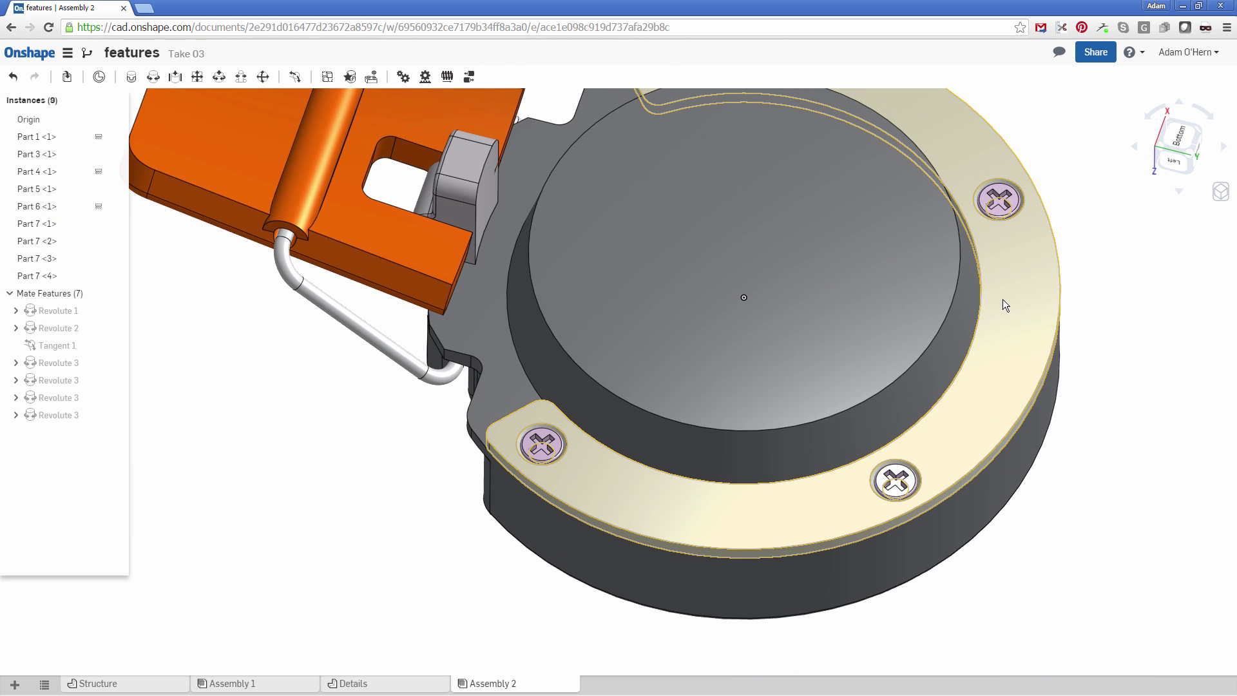
drag(1002, 299, 891, 456)
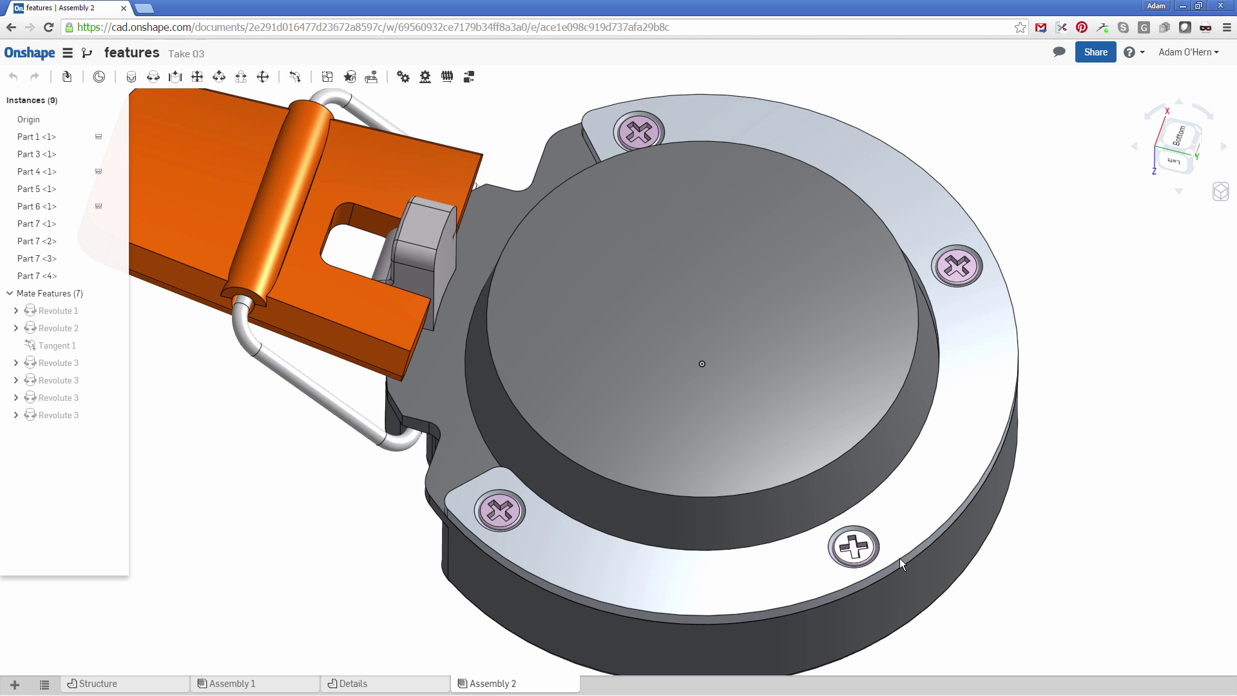
drag(858, 578, 961, 283)
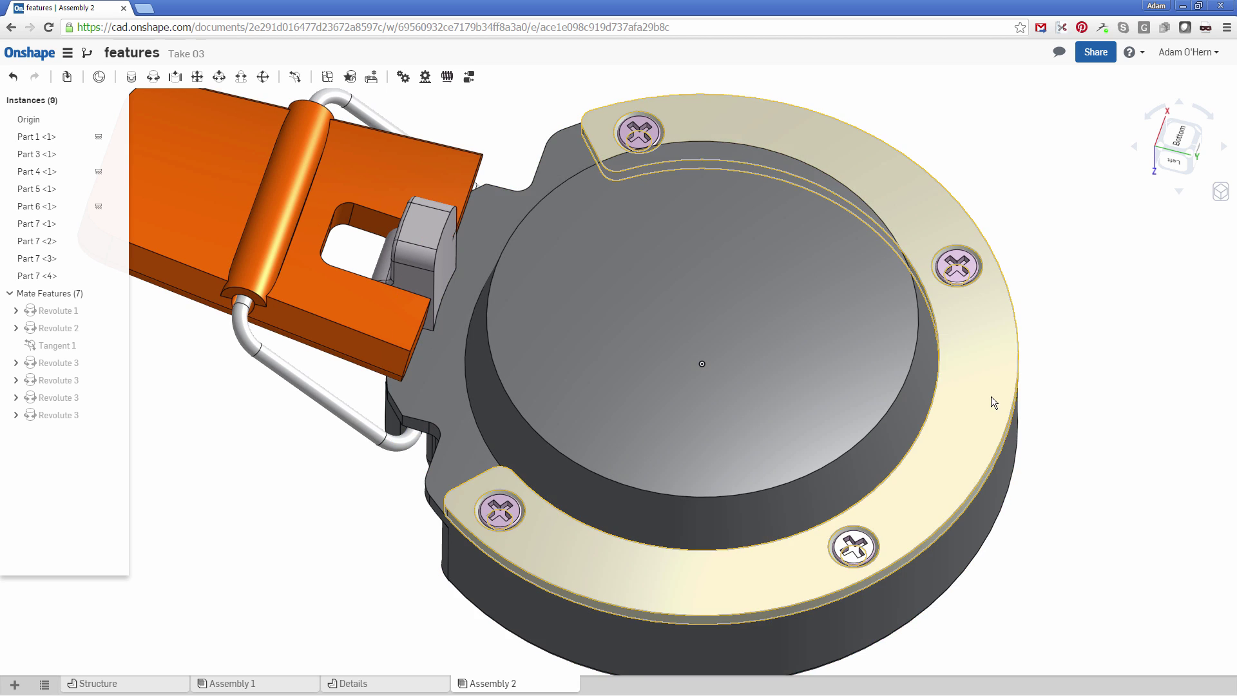
mouse_move(1004, 429)
right_down()
mouse_move(1002, 396)
mouse_move(1017, 389)
mouse_move(1003, 409)
mouse_move(1008, 462)
mouse_move(1007, 428)
right_up()
scroll(1007, 428, up, 2)
scroll(1008, 428, down, 5)
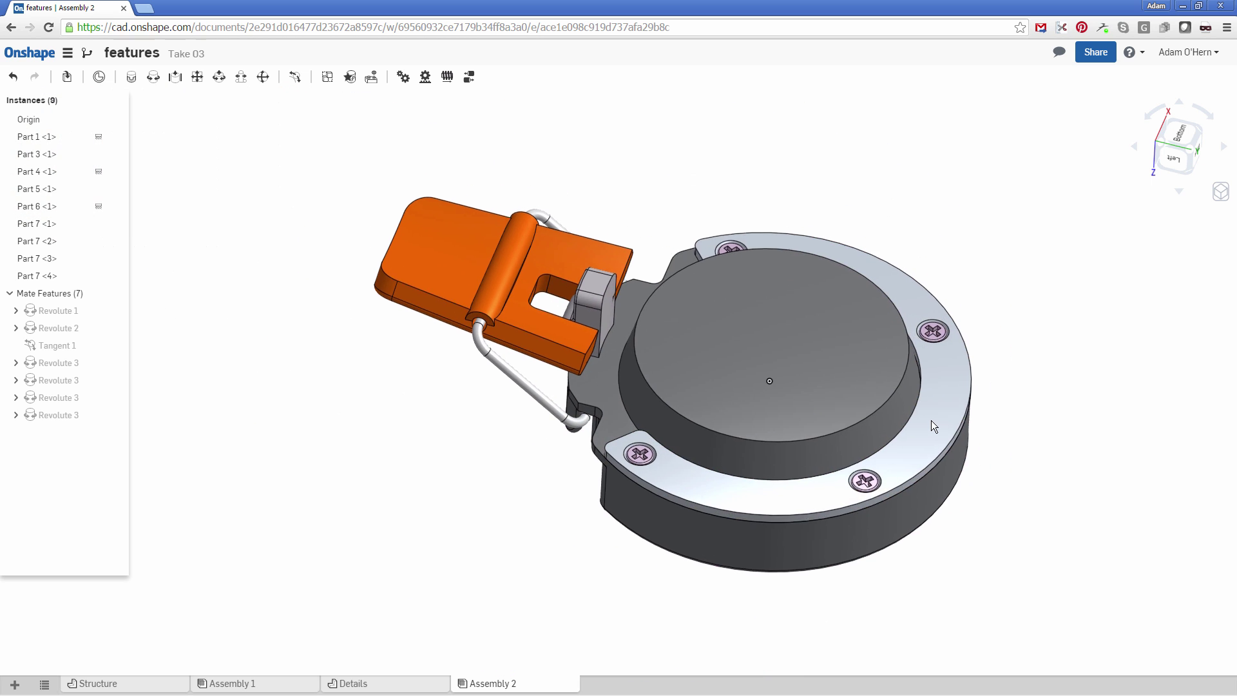
mouse_move(931, 422)
right_down()
mouse_move(936, 465)
mouse_move(934, 428)
right_up()
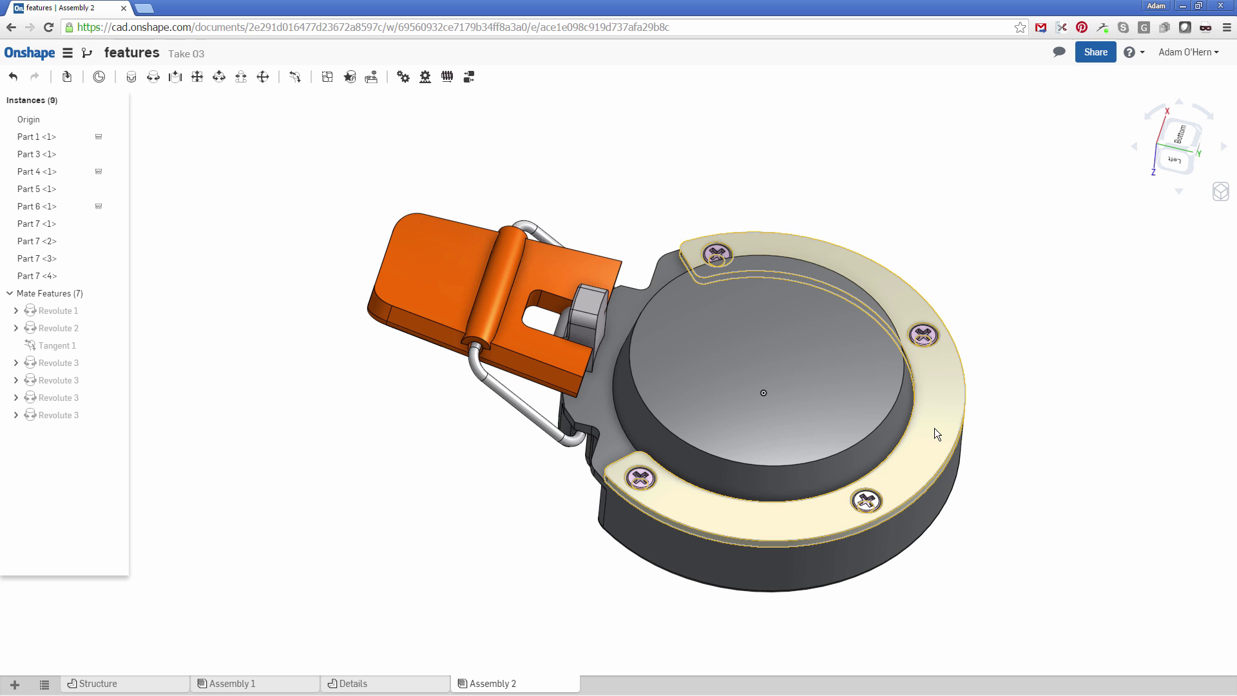
mouse_move(929, 445)
right_down()
mouse_move(935, 490)
mouse_move(926, 424)
mouse_move(953, 449)
mouse_move(965, 440)
right_up()
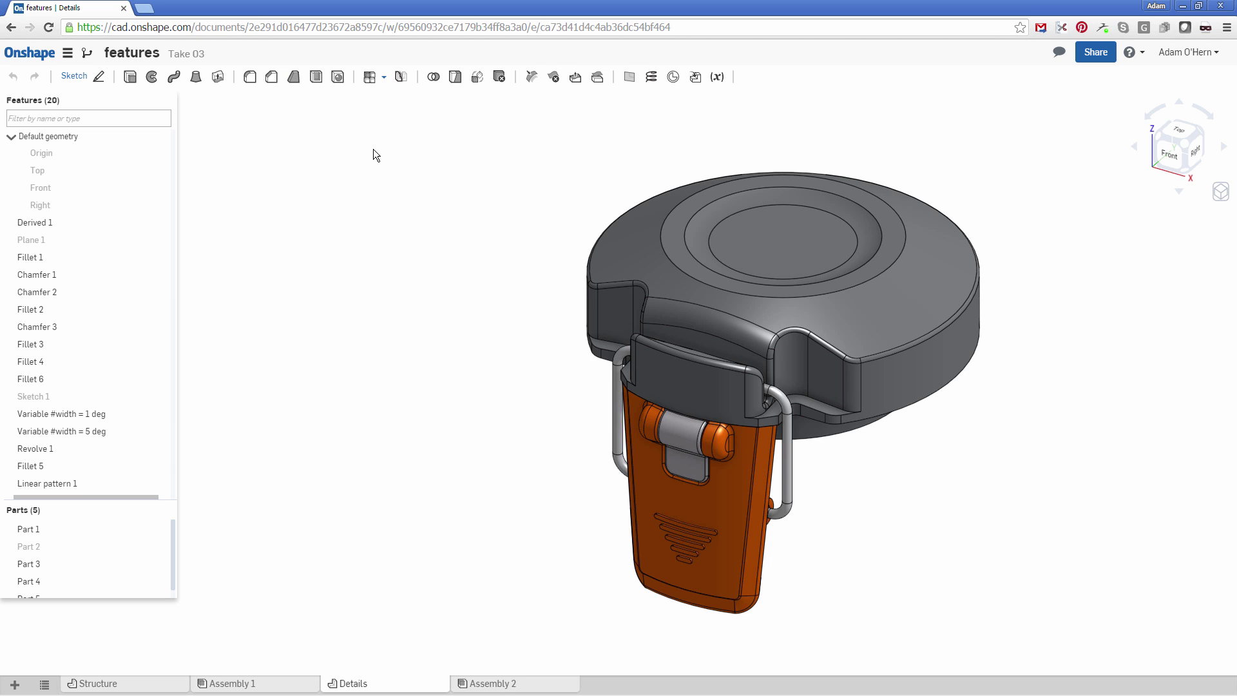
Open Versions and history, show Take 03's changes, and load the older history entries
click(87, 53)
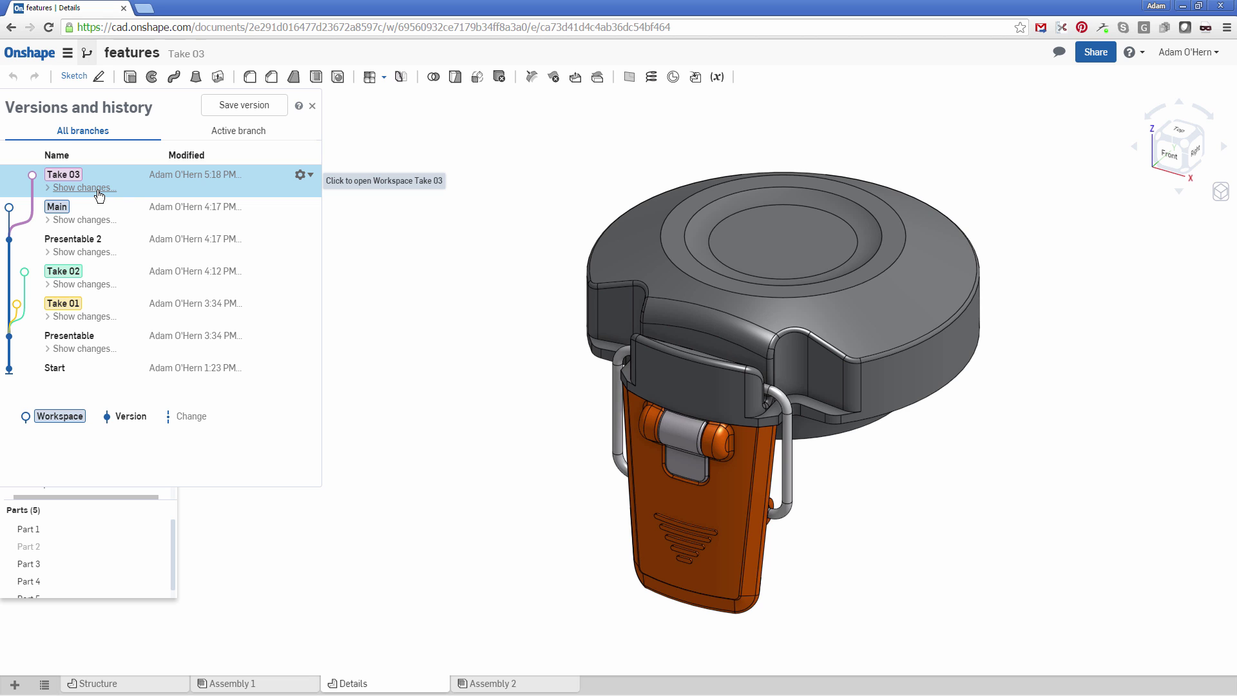
click(99, 194)
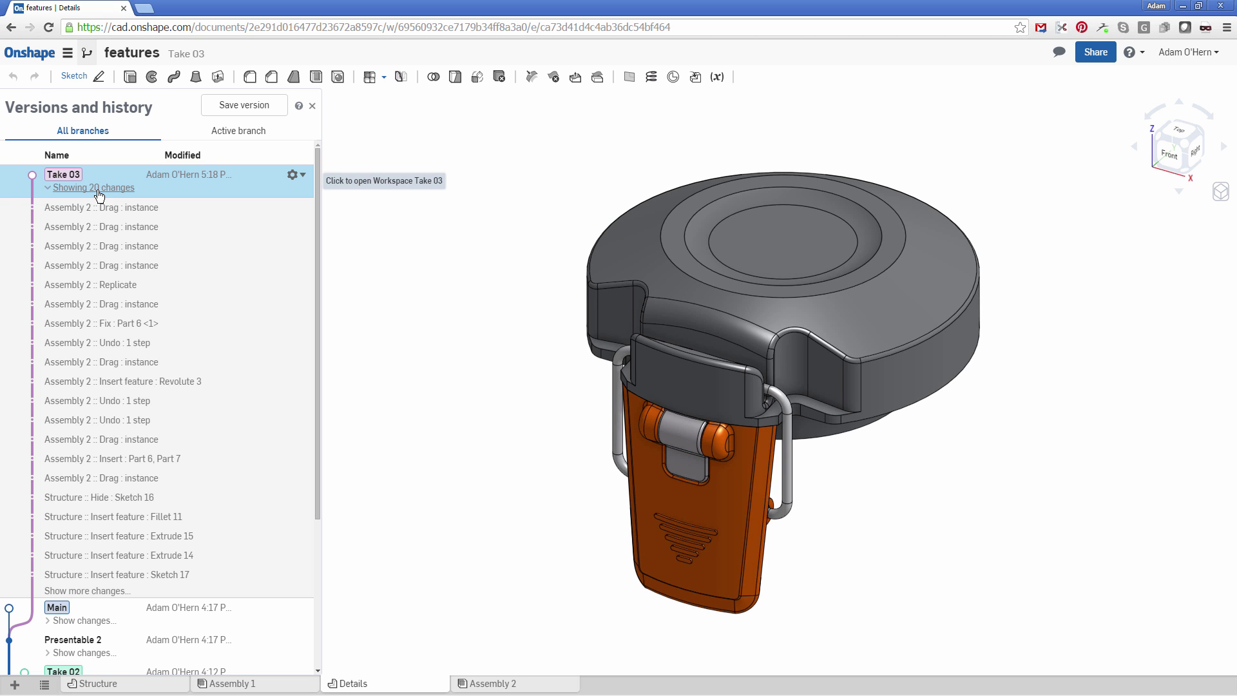
scroll(199, 304, down, 3)
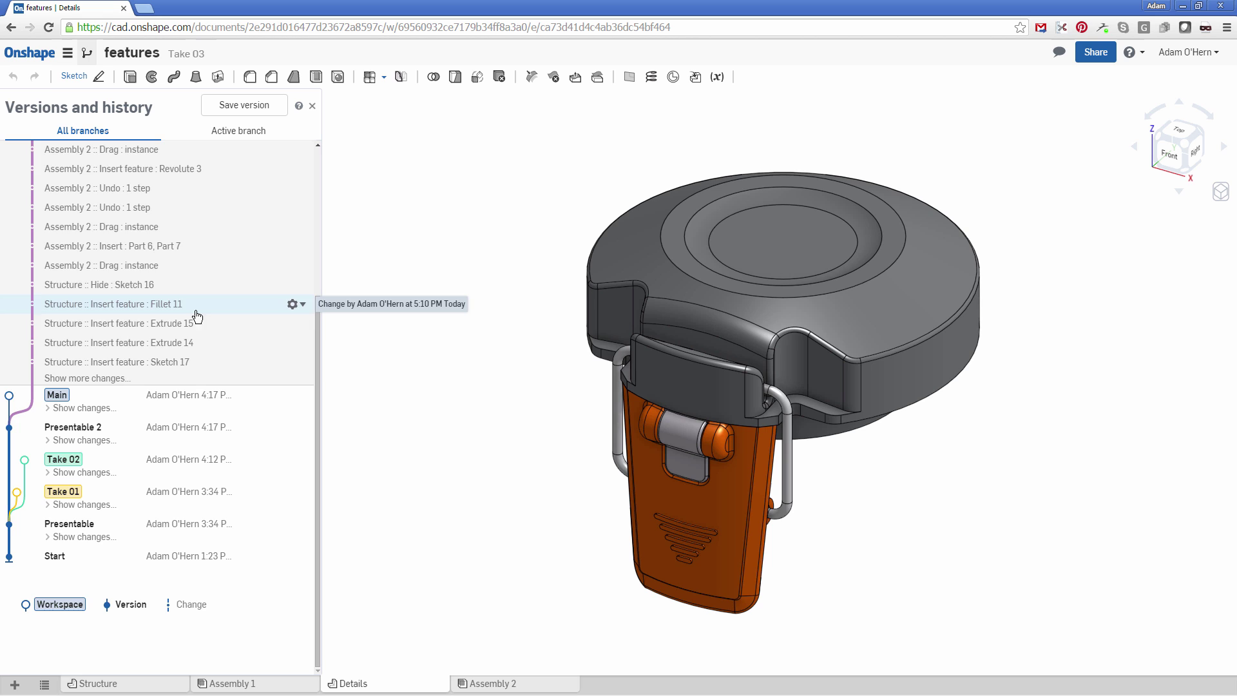
scroll(183, 232, up, 3)
scroll(185, 233, down, 2)
scroll(184, 232, down, 2)
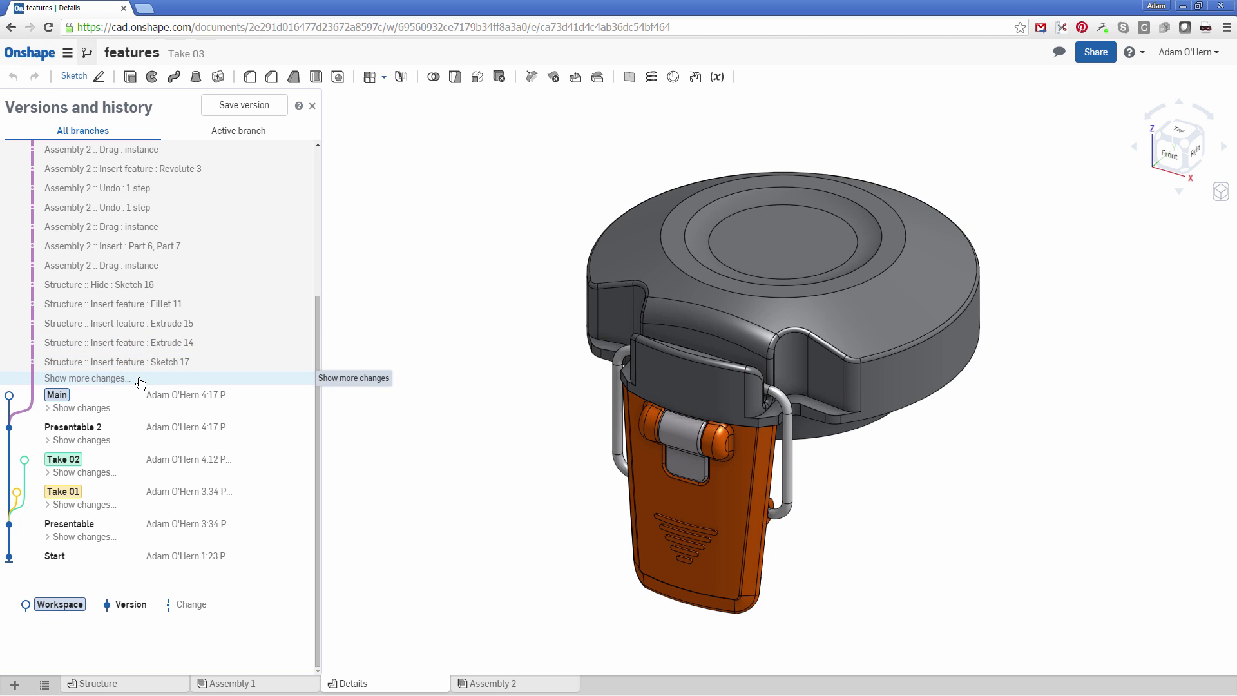
click(184, 377)
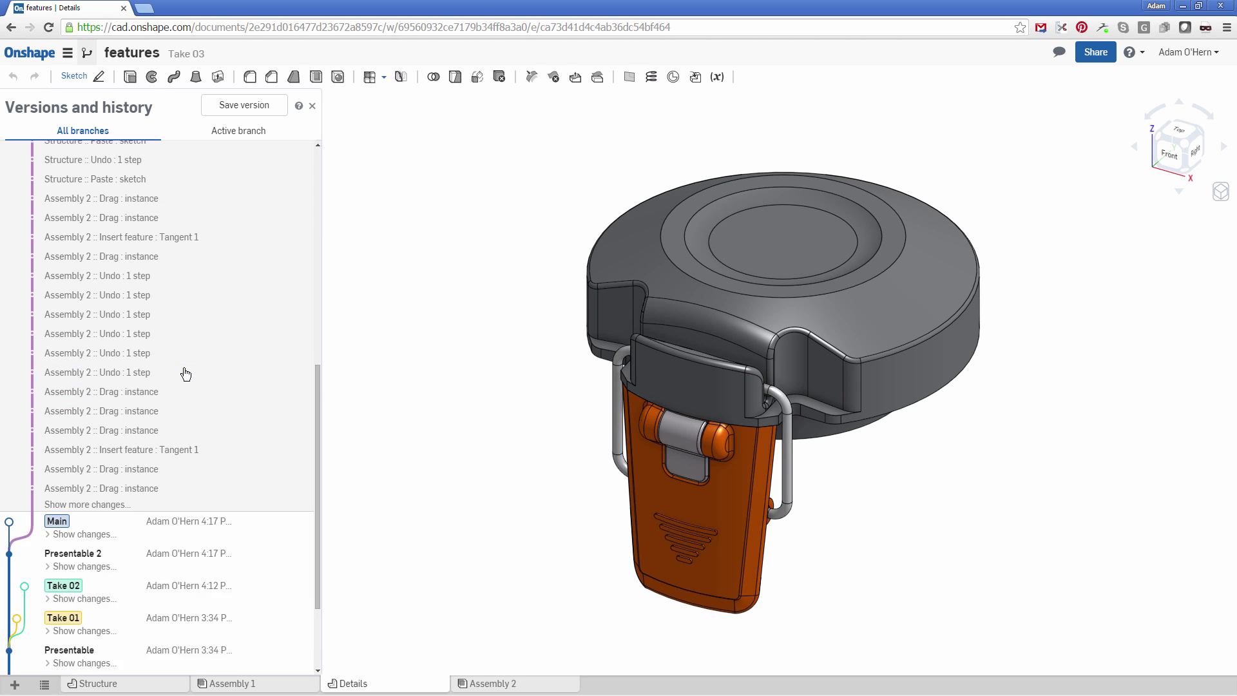
click(173, 378)
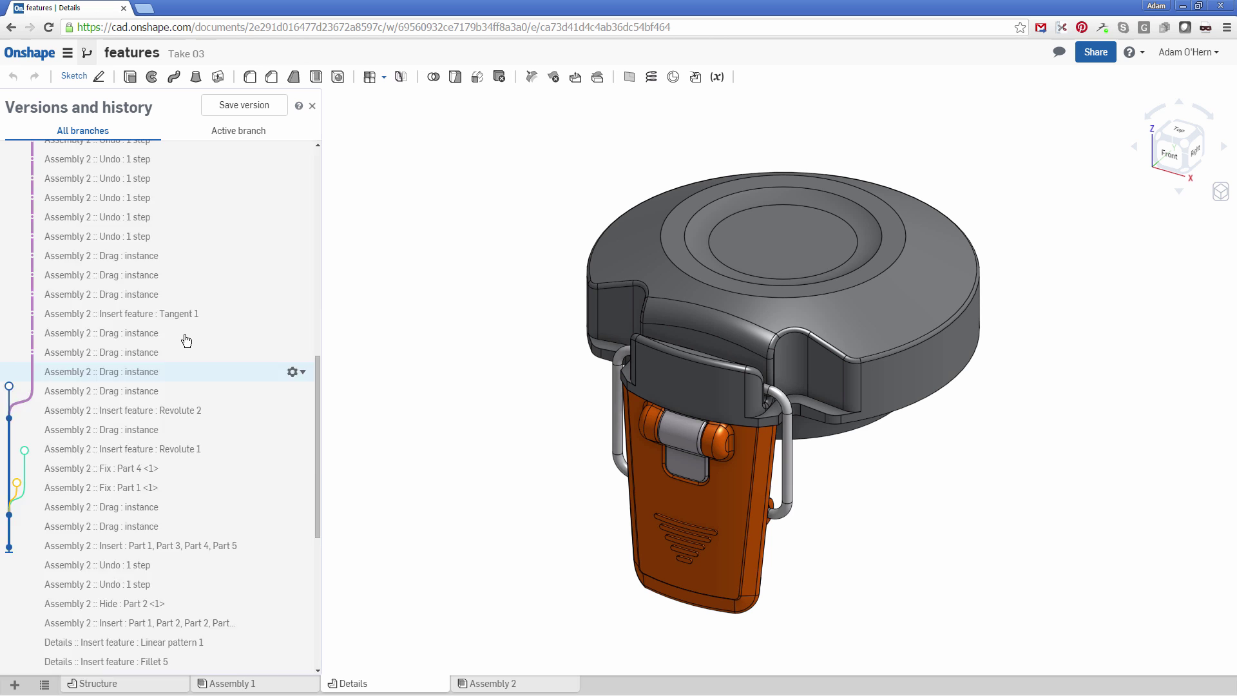
scroll(185, 340, up, 5)
scroll(186, 341, down, 3)
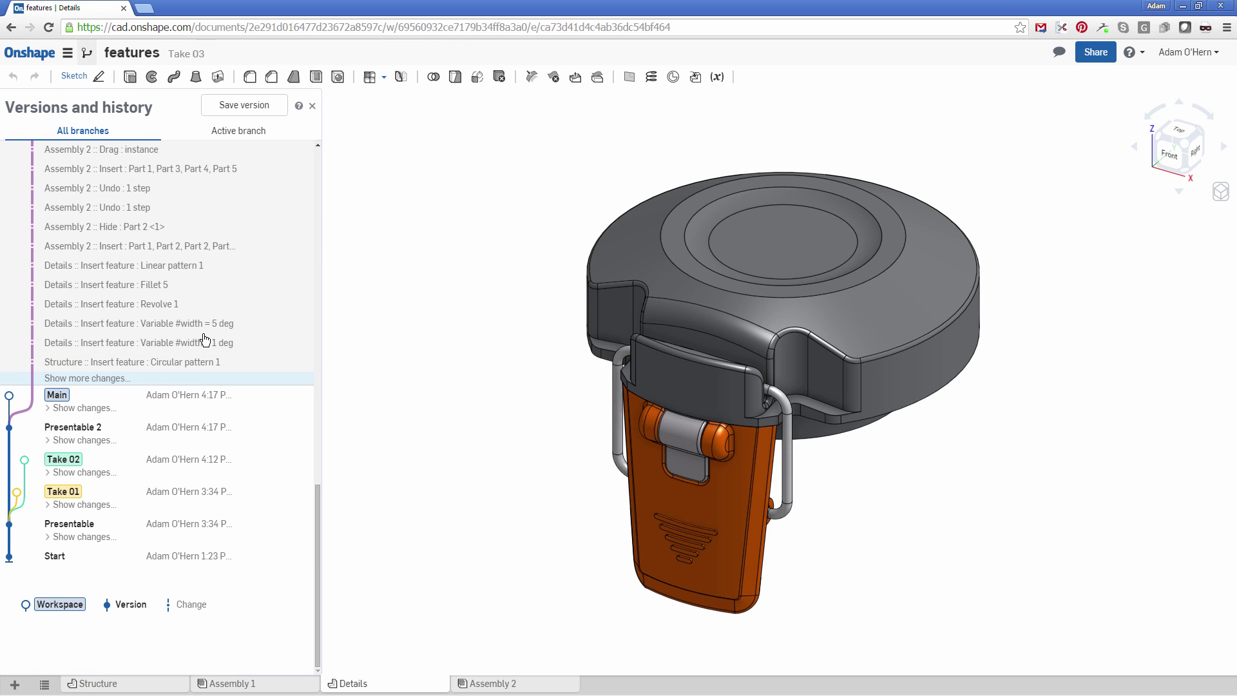
scroll(205, 339, down, 2)
scroll(205, 339, up, 2)
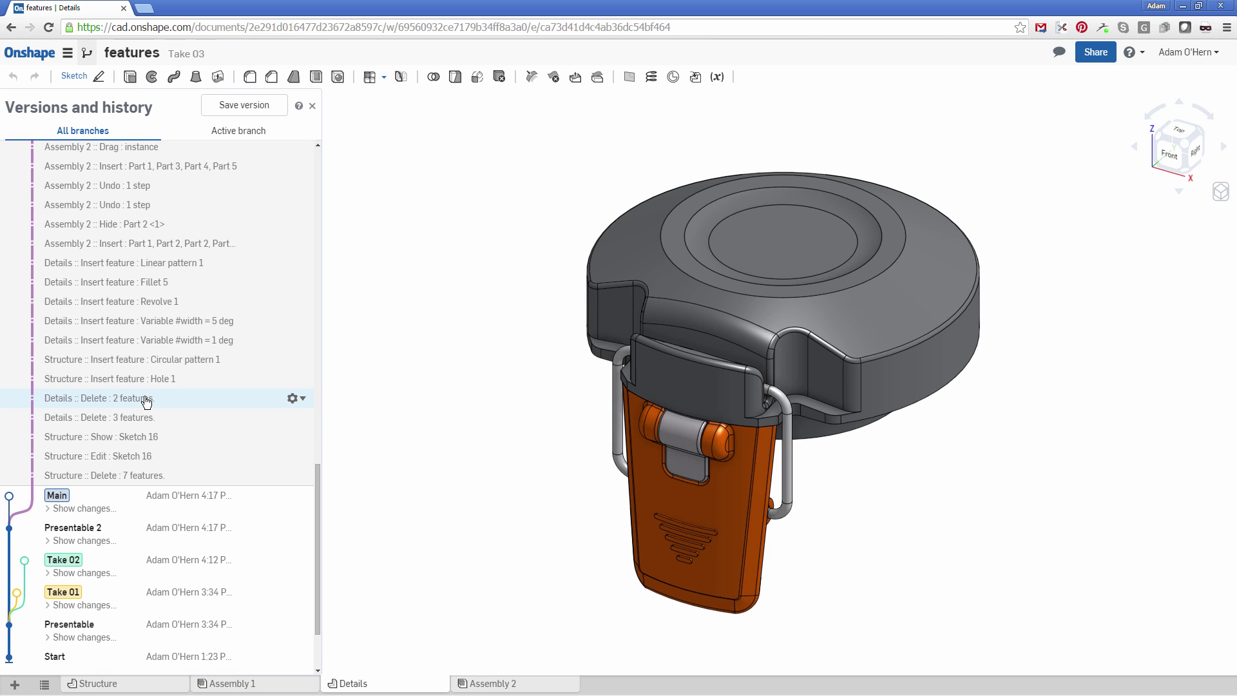
Compare Take 03 with 'Details :: Delete : 2 features', sliding between the earlier and current states
click(297, 399)
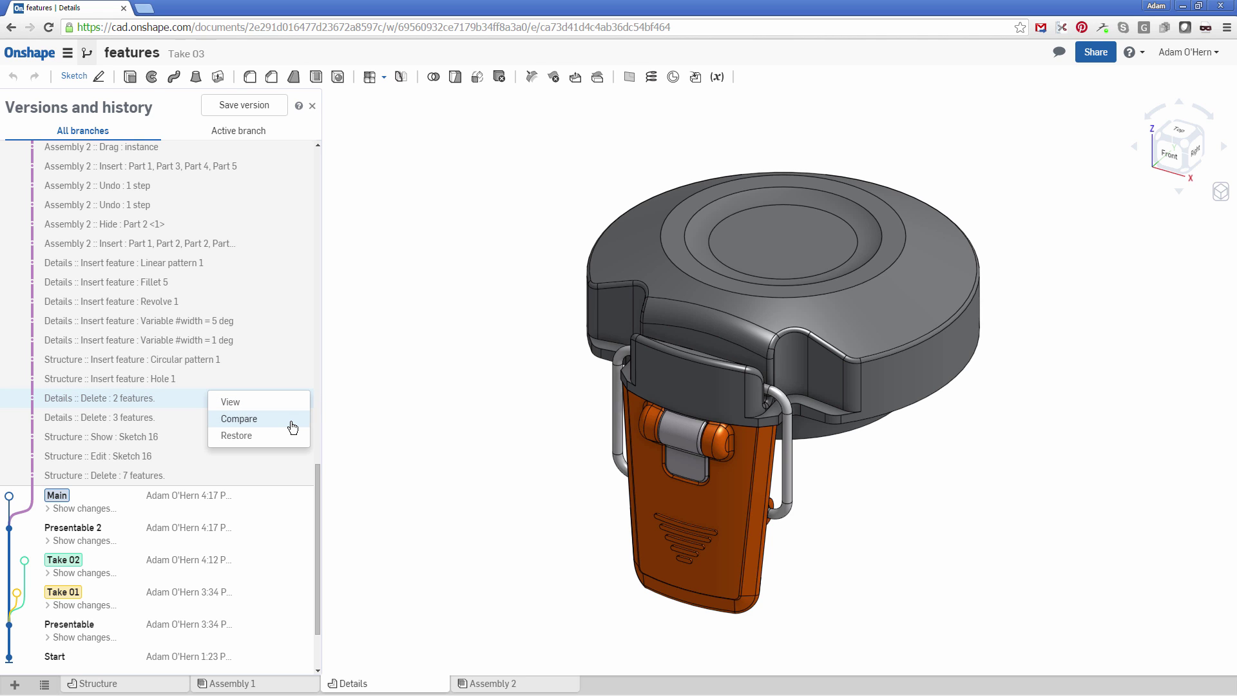
click(292, 426)
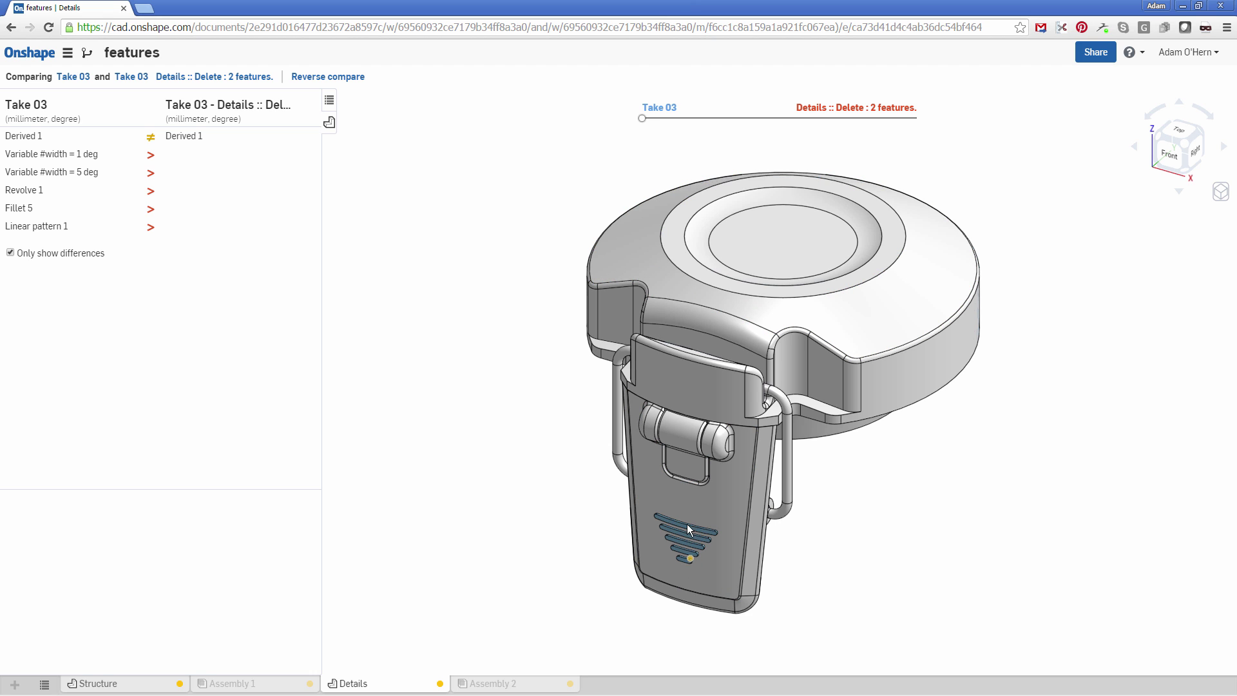
drag(645, 117, 926, 128)
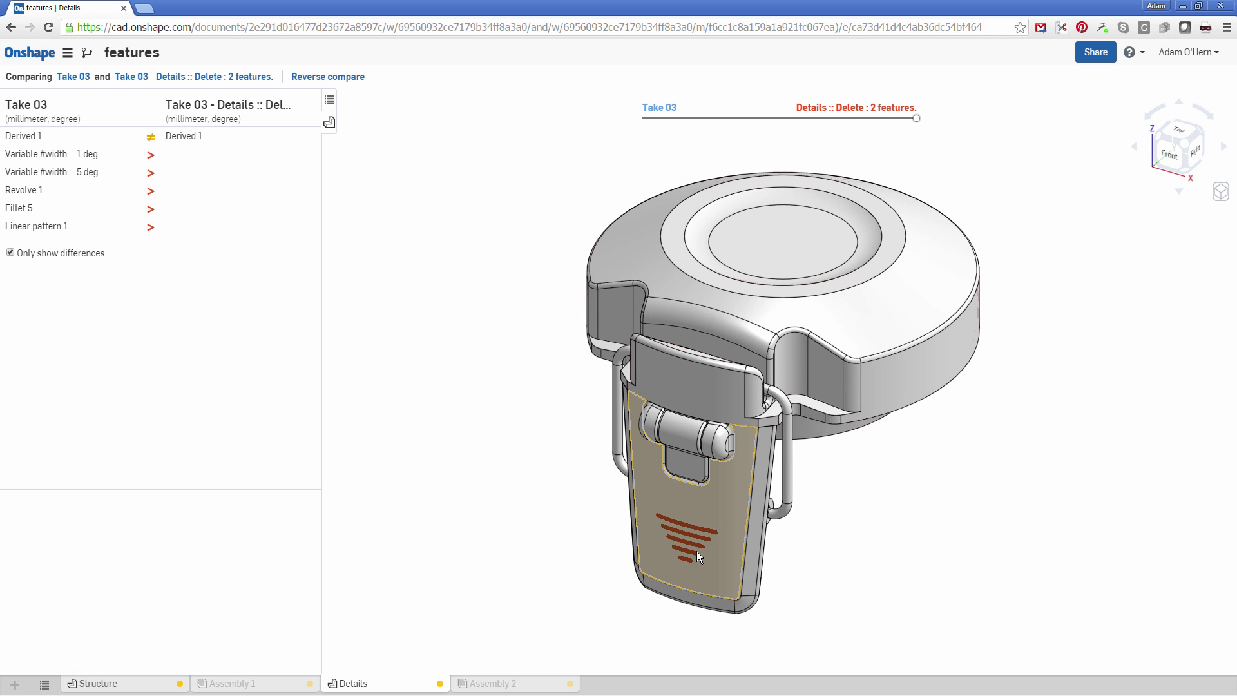
scroll(690, 565, up, 5)
scroll(690, 565, down, 4)
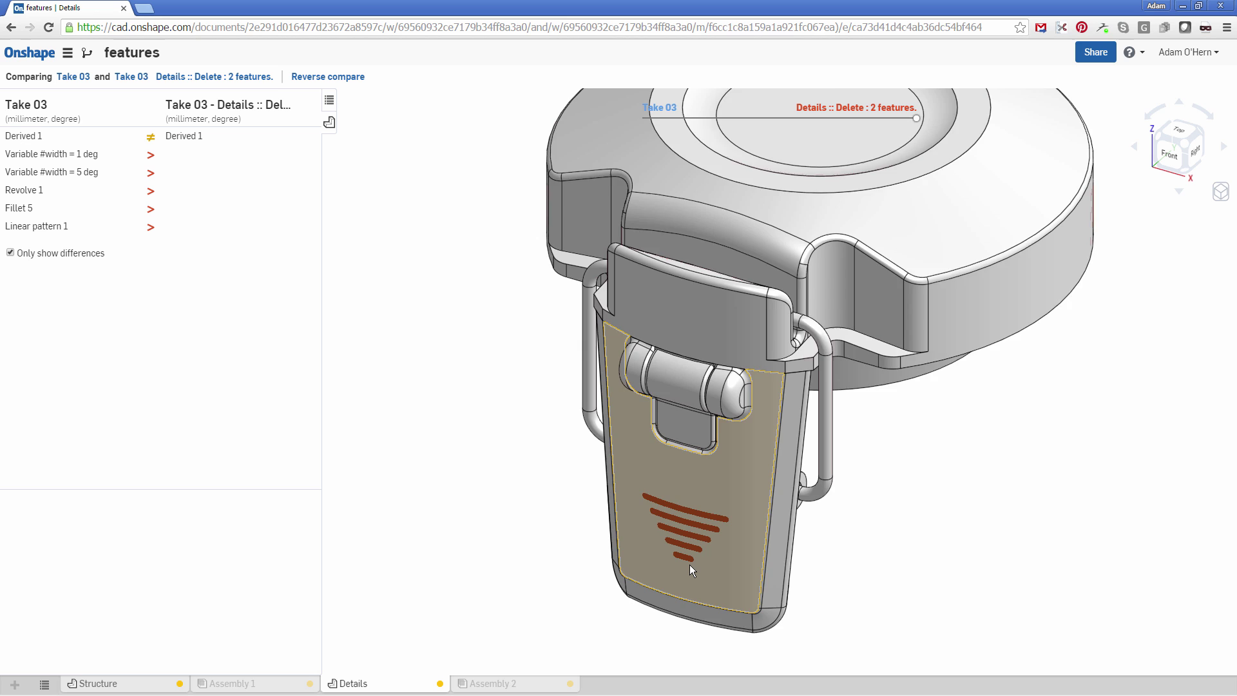
scroll(690, 564, down, 3)
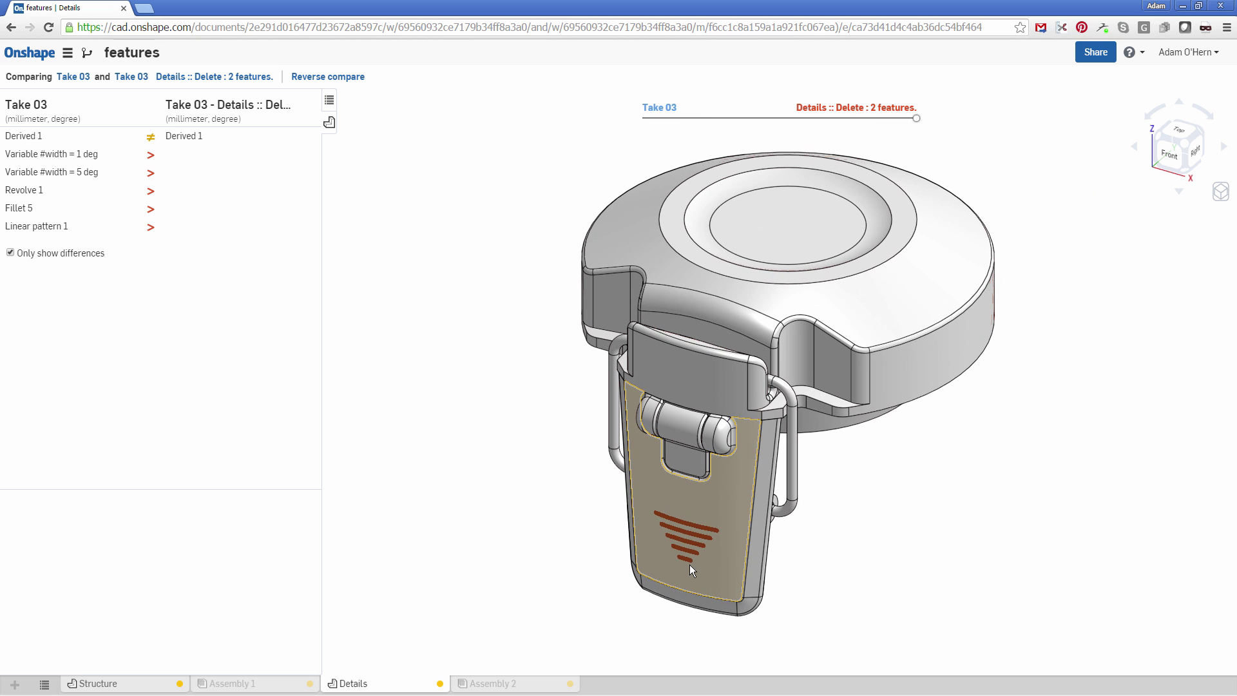
drag(915, 120, 559, 125)
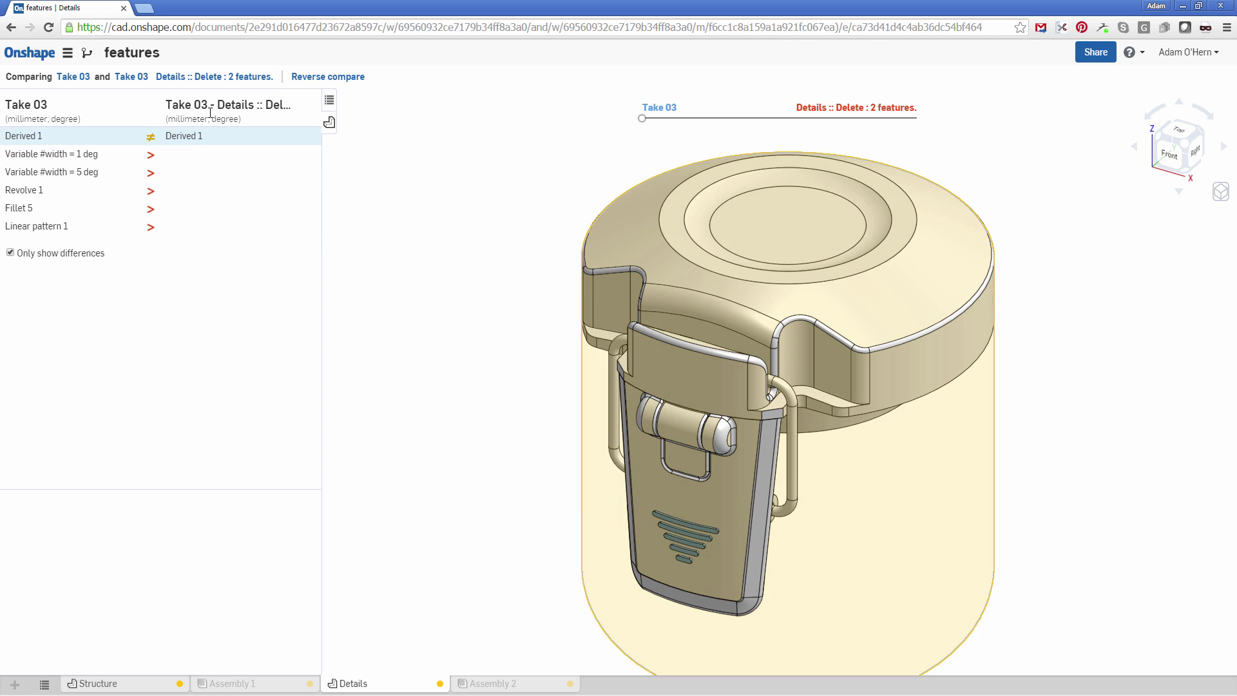
Review the Tabs list of differing document tabs, then return to the Details feature differences
click(330, 100)
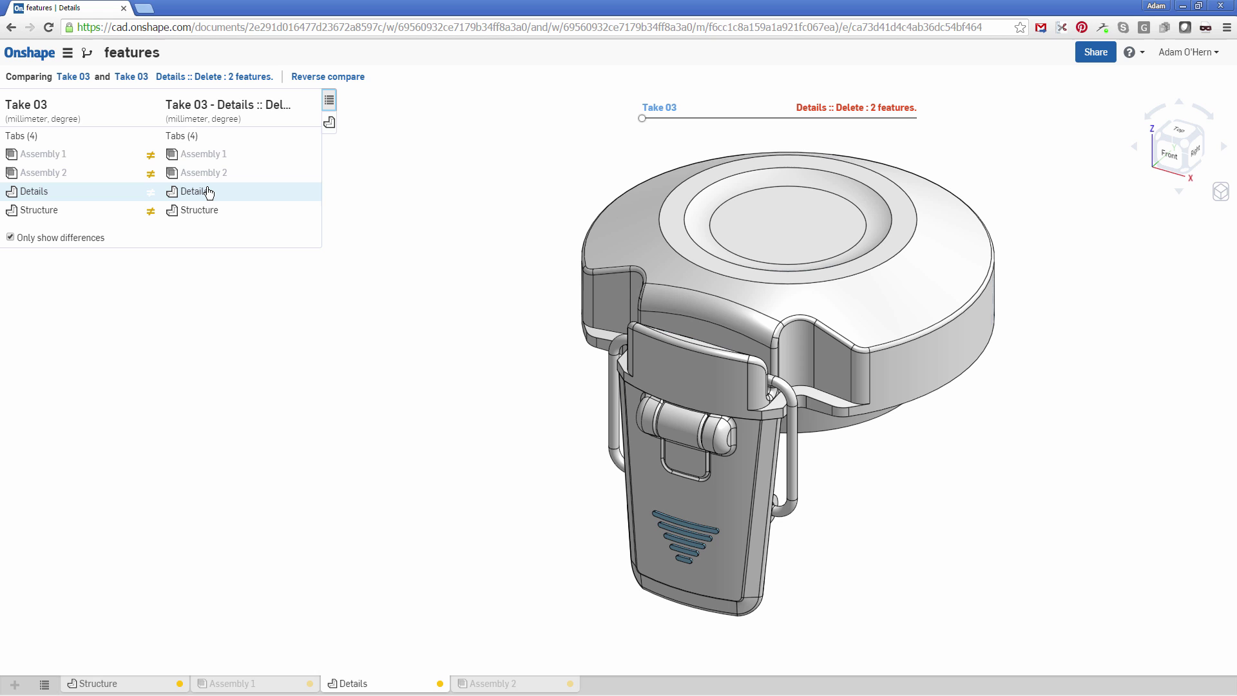
mouse_move(208, 192)
mouse_move(230, 219)
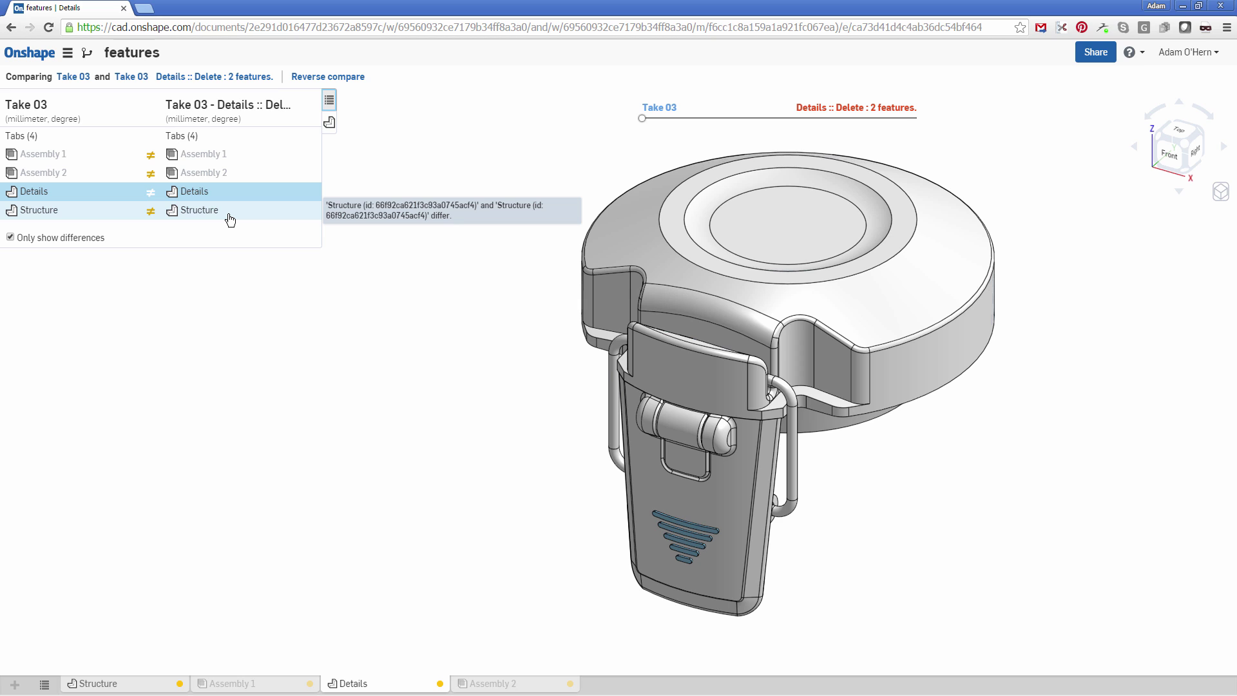
click(331, 124)
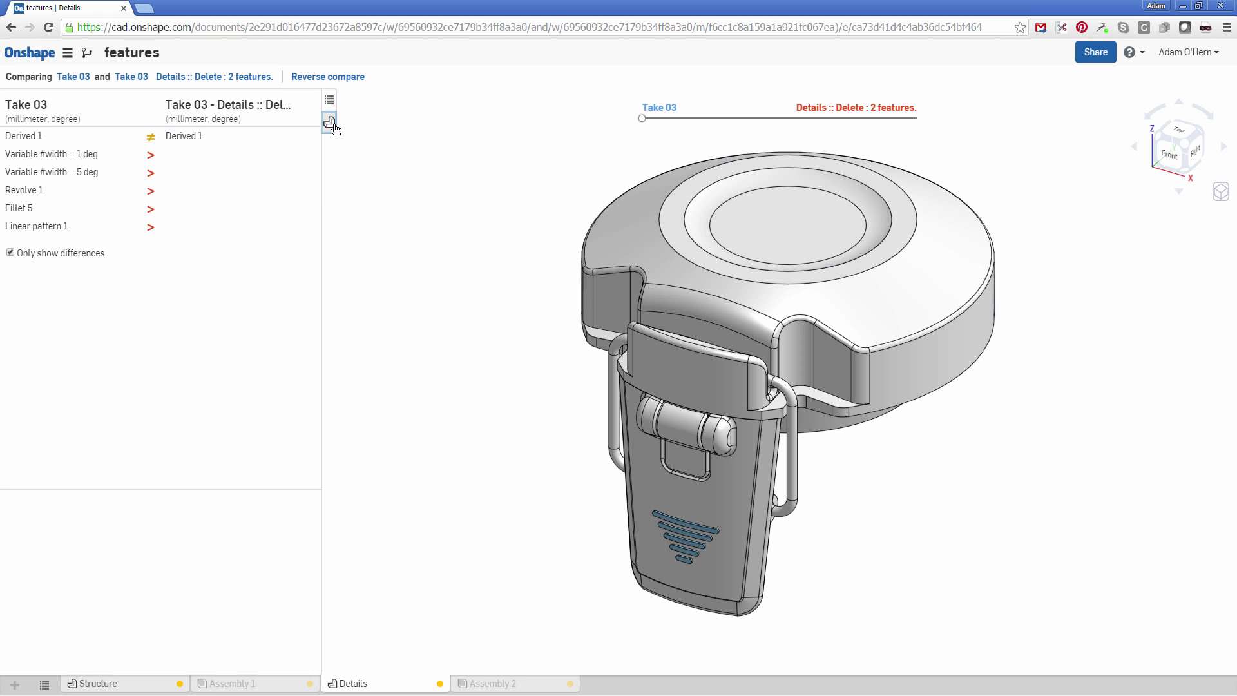
Return to Take 03's Assembly 2 in isometric view and swing the orange latch
click(82, 77)
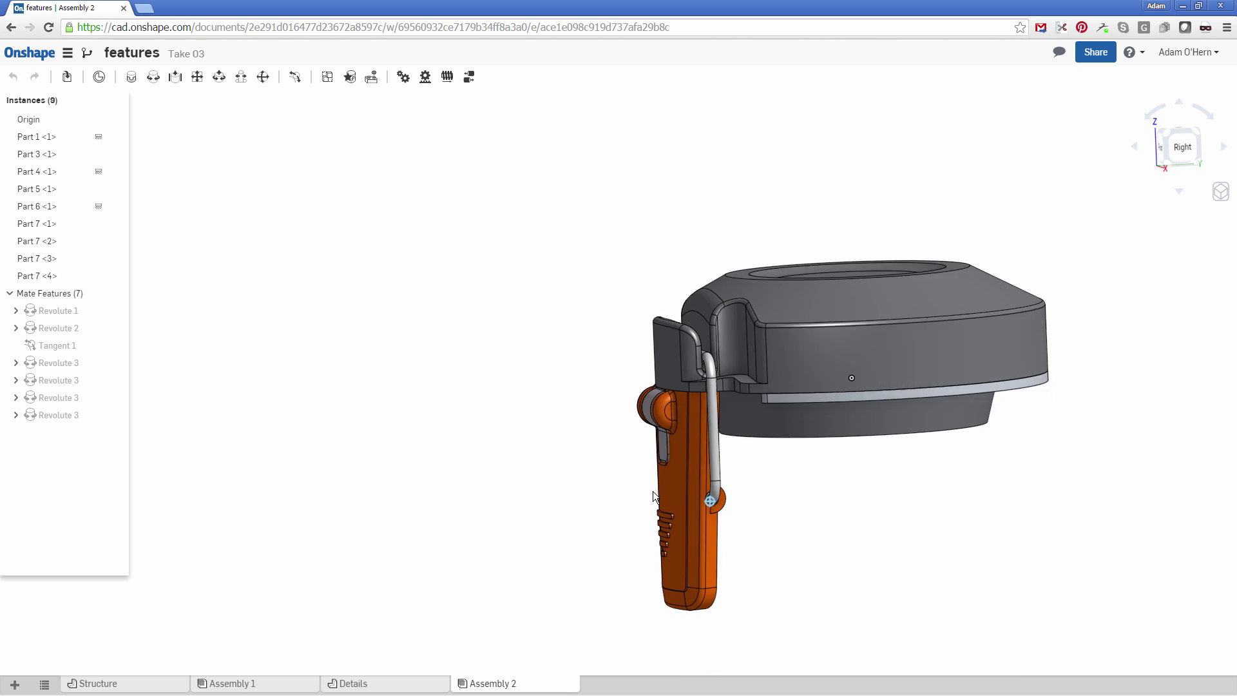
key(shift+7)
drag(655, 509, 772, 576)
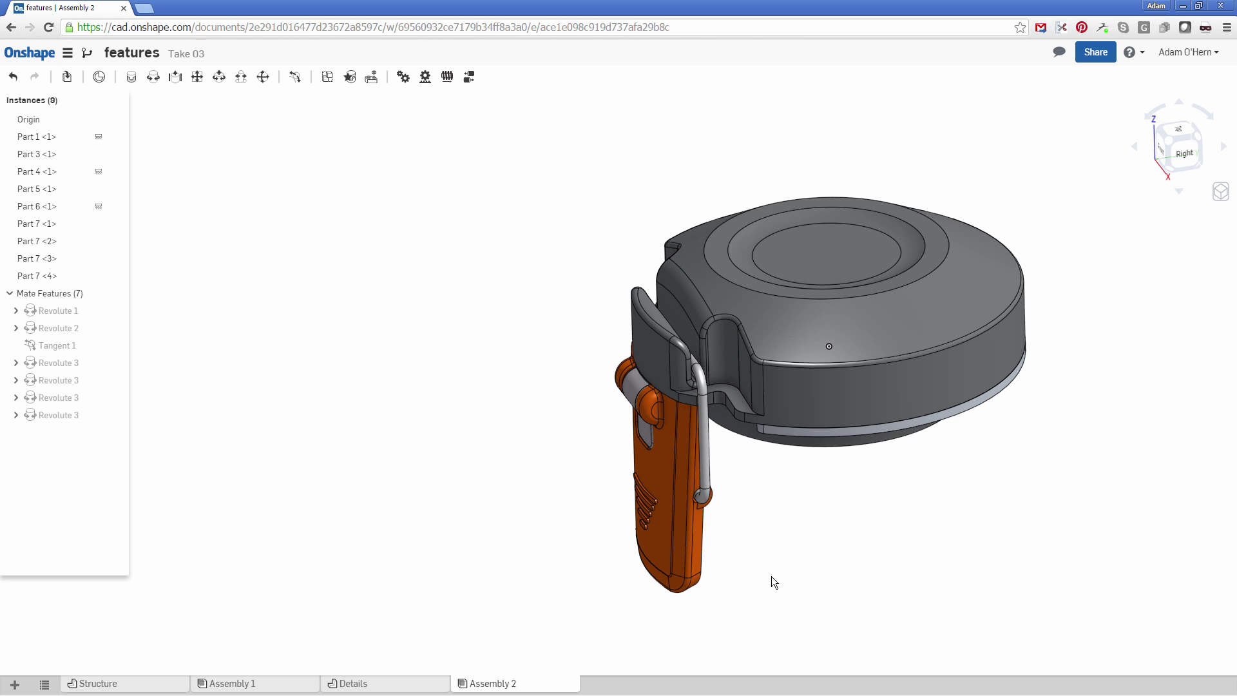